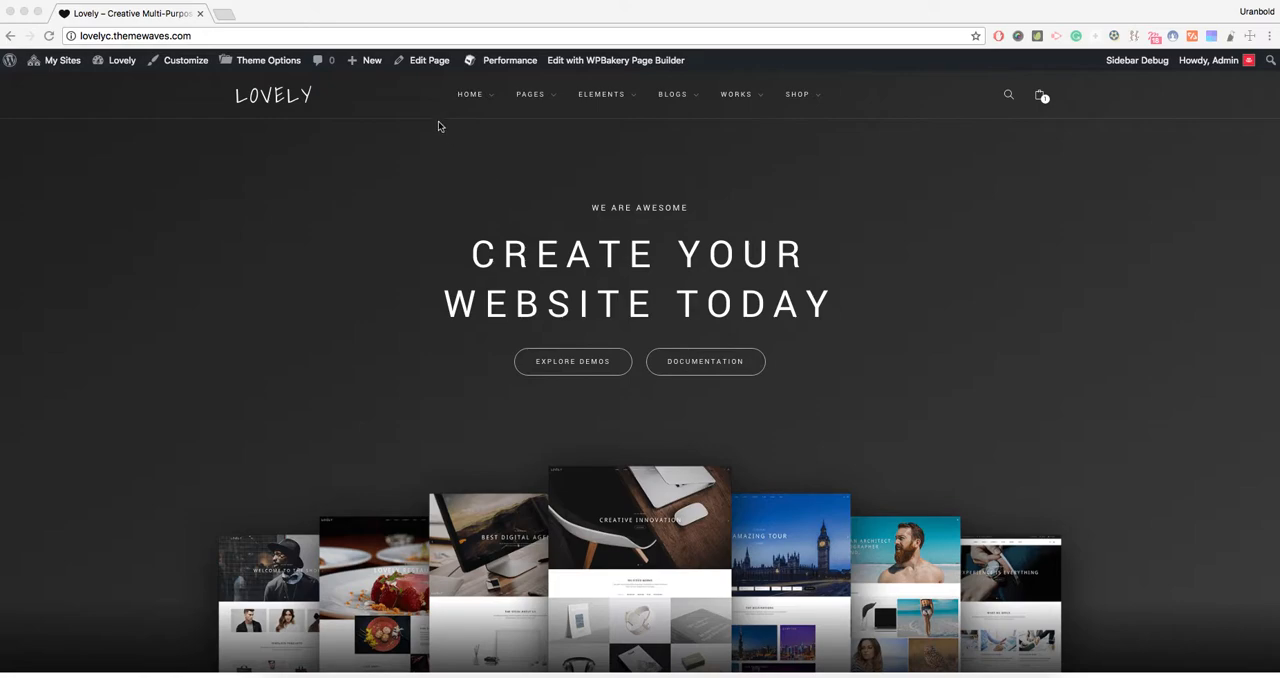
# - Create a new page in a separate tab and switch it to the Backend Editor
pyautogui.moveTo(370, 62)
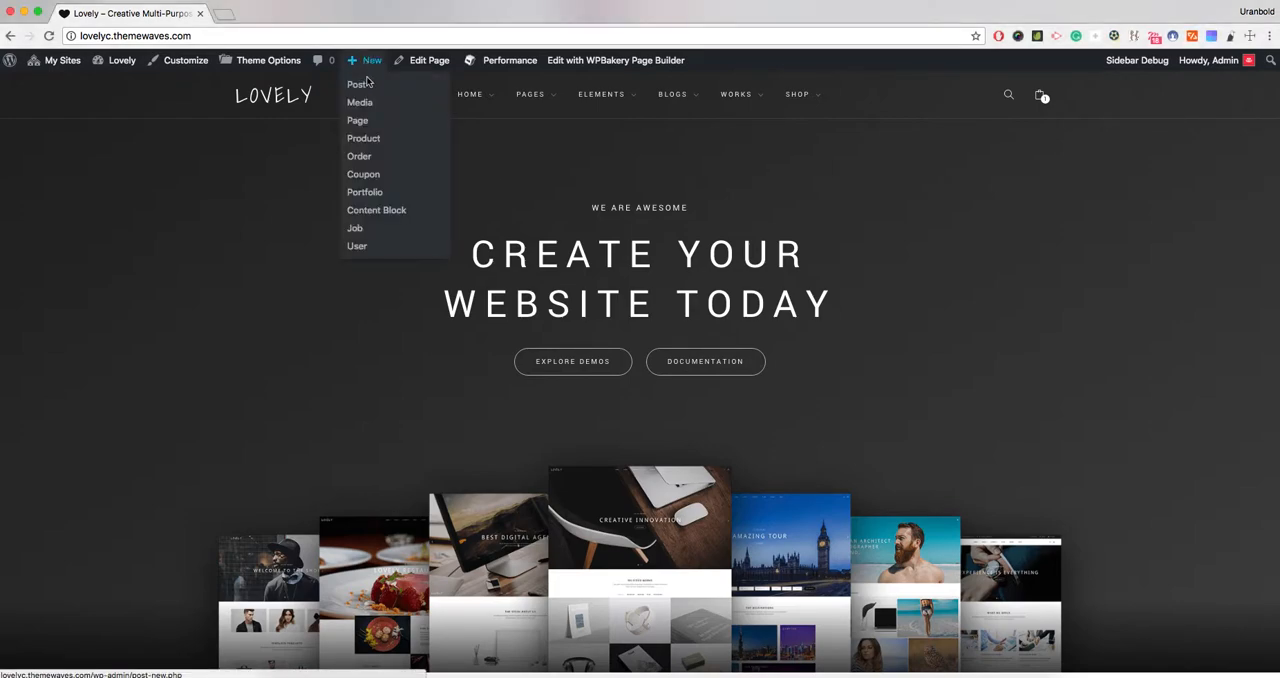
pyautogui.keyDown('super'); pyautogui.click(365, 122); pyautogui.keyUp('super')
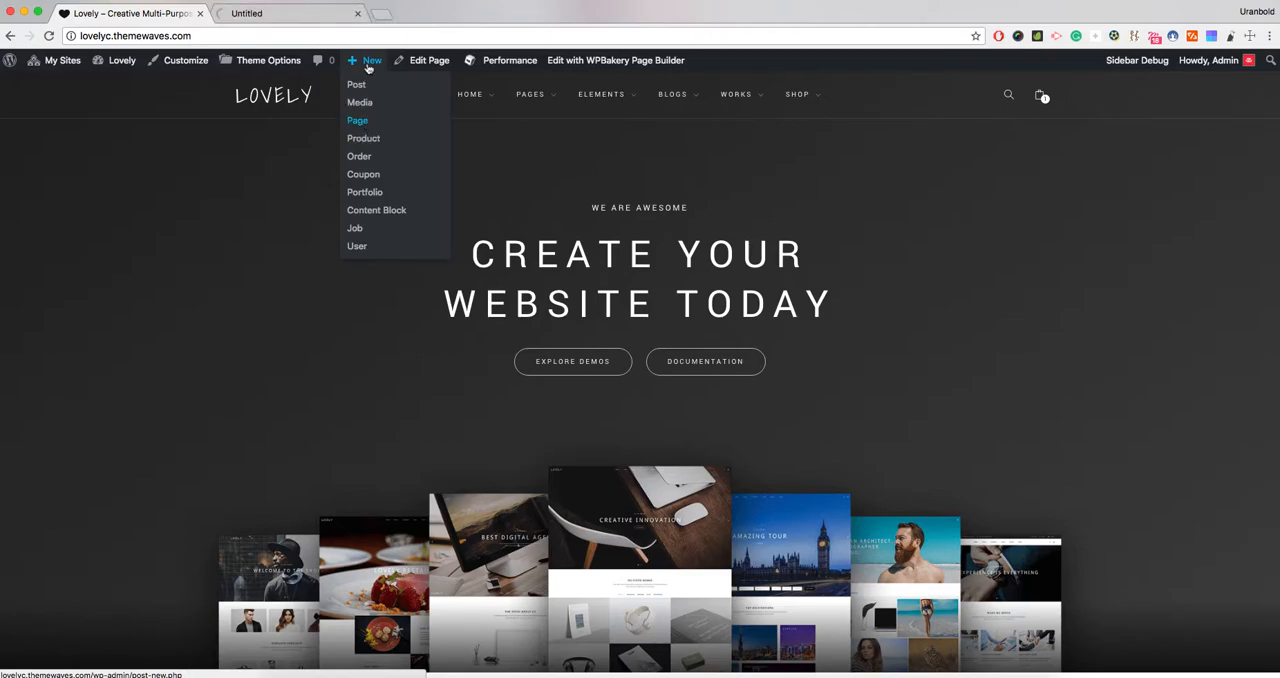
pyautogui.click(280, 13)
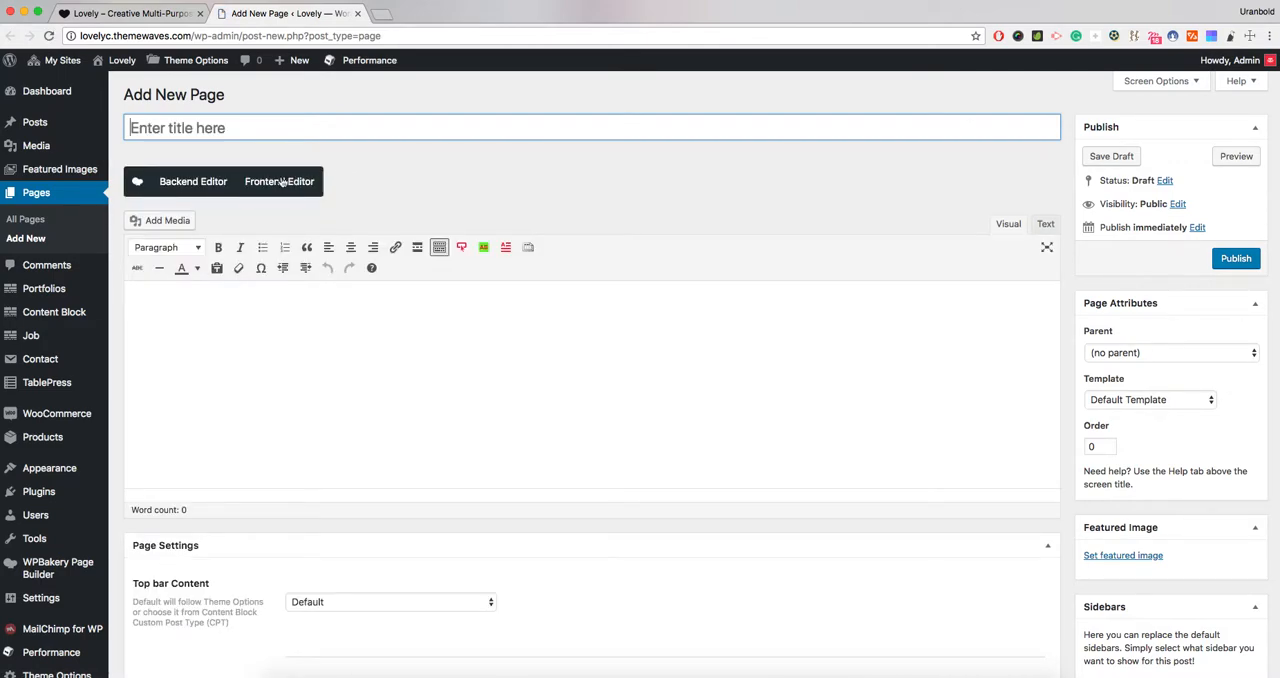
pyautogui.click(222, 181)
# - Add a Row element to the blank page and open its settings
pyautogui.scroll(-1, 397, 206)
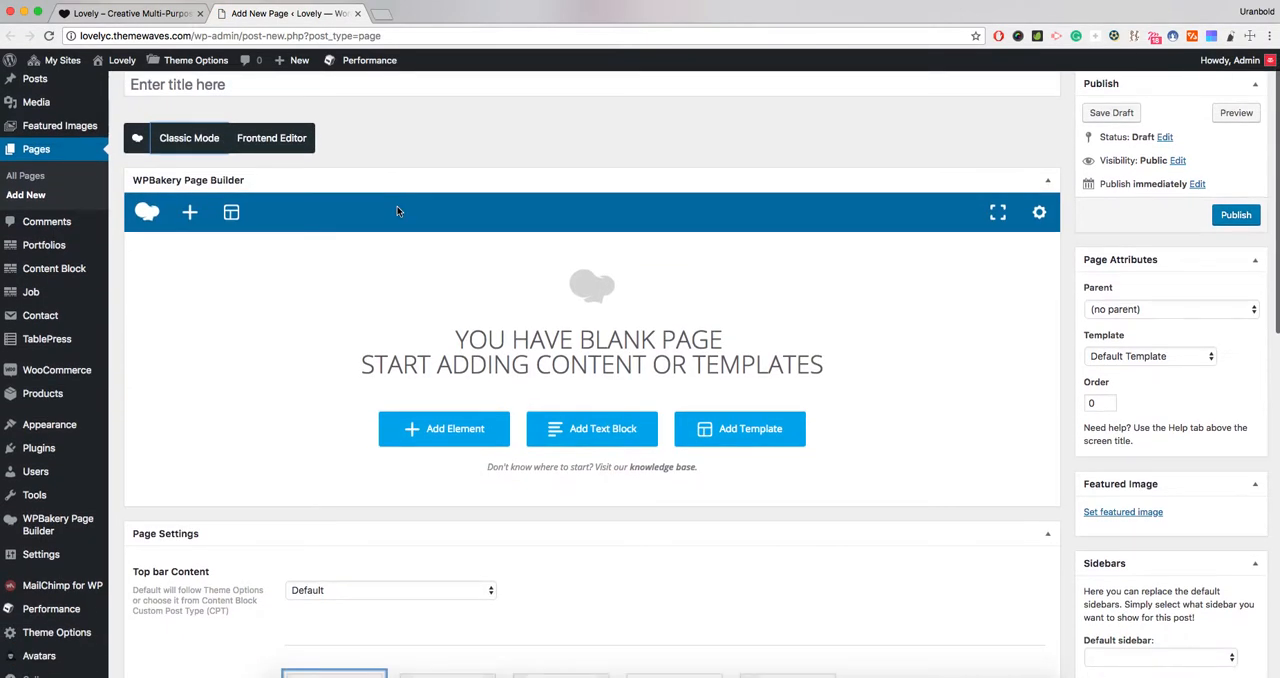
pyautogui.click(189, 213)
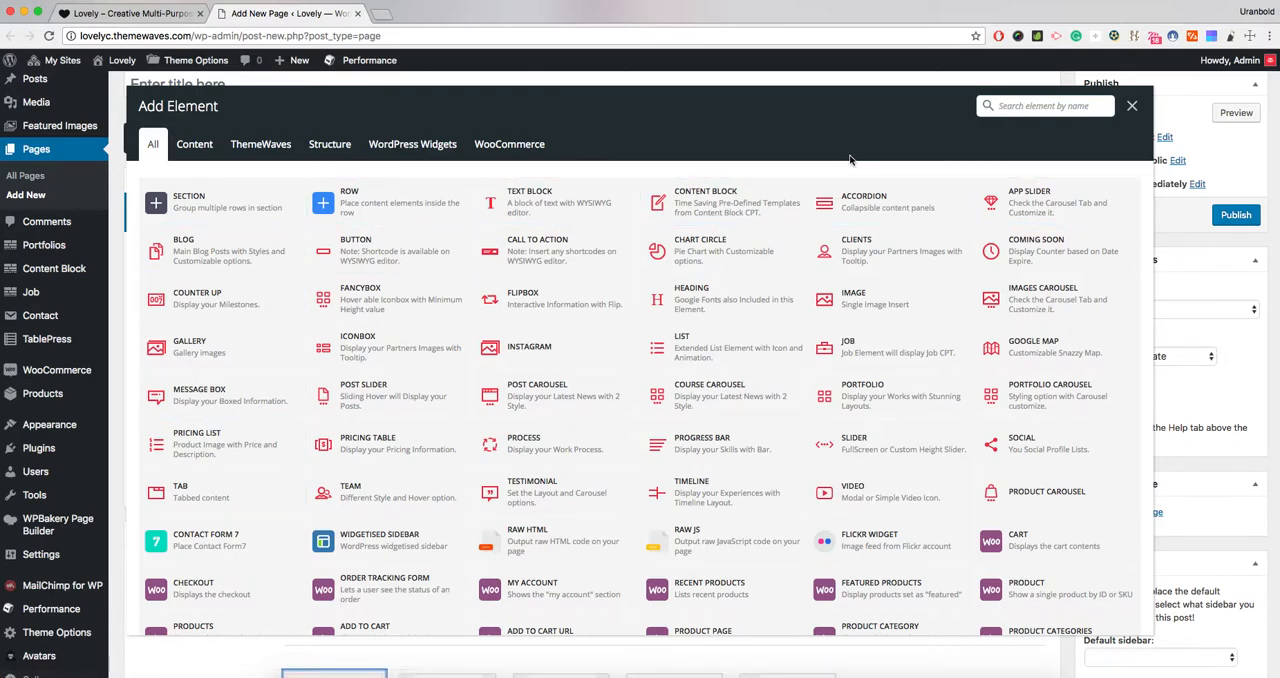
pyautogui.click(391, 201)
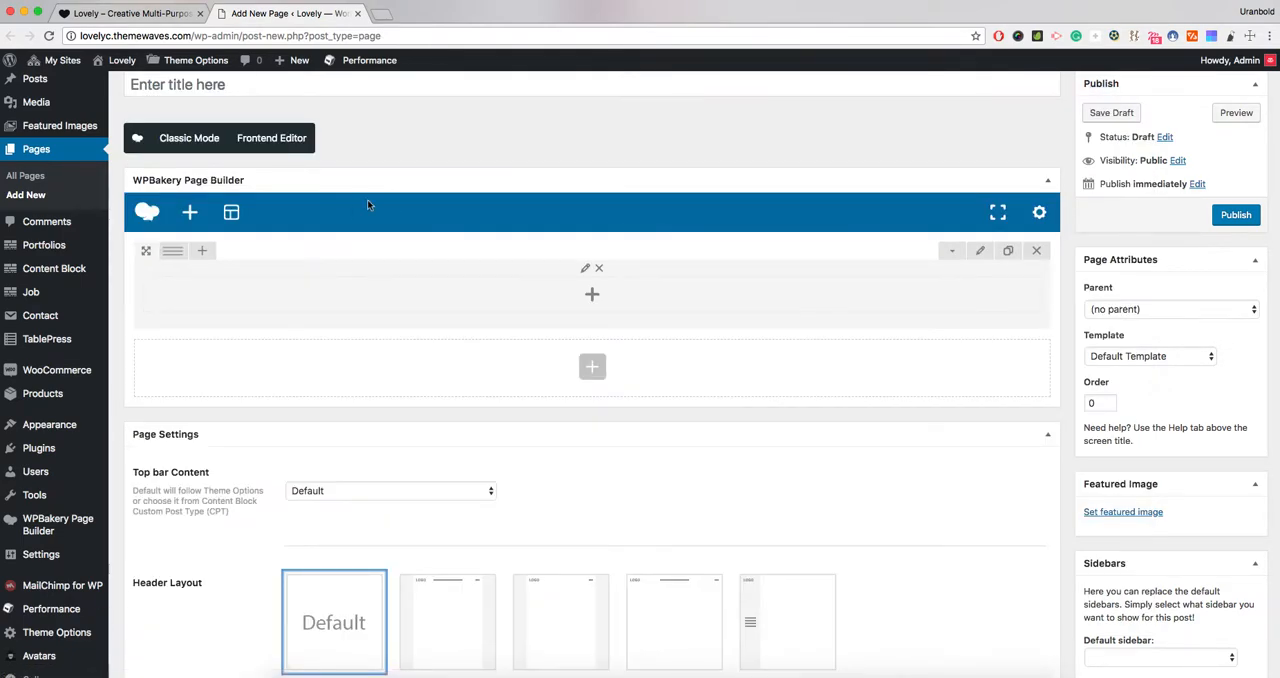
pyautogui.click(980, 251)
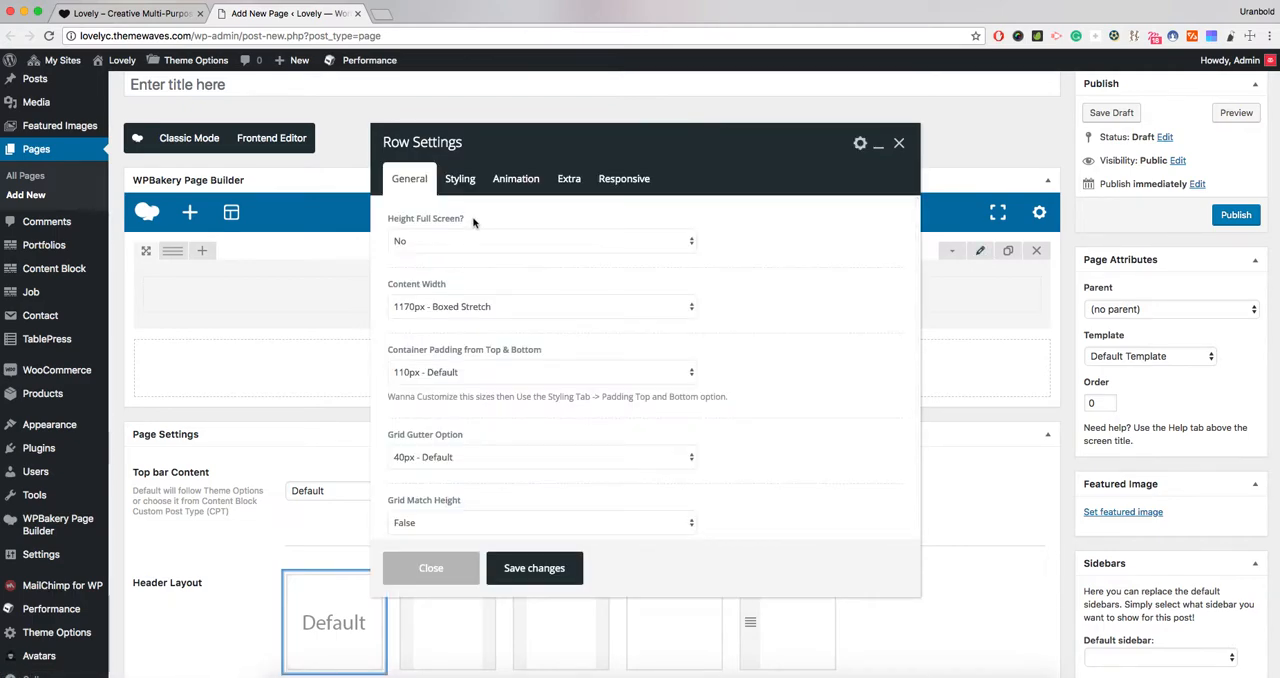
# - Try Custom Min Height as the row's full-screen height option and return it to No
pyautogui.click(414, 241)
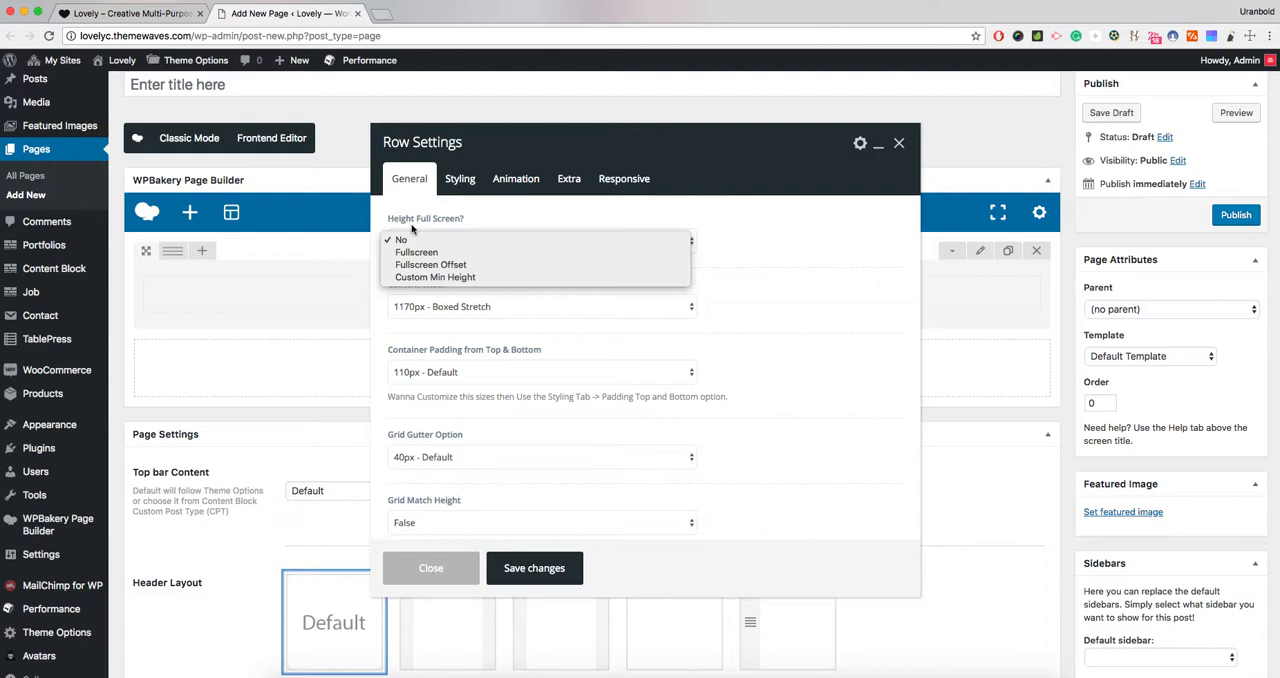
pyautogui.click(437, 277)
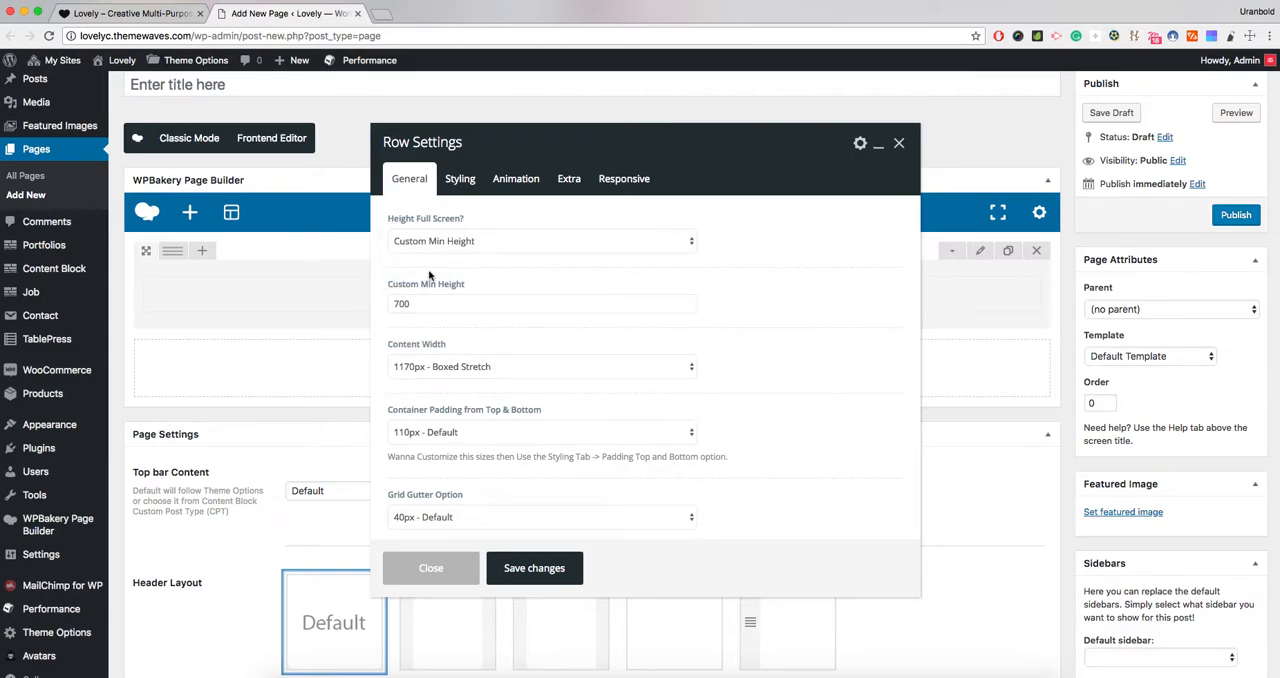
pyautogui.click(430, 243)
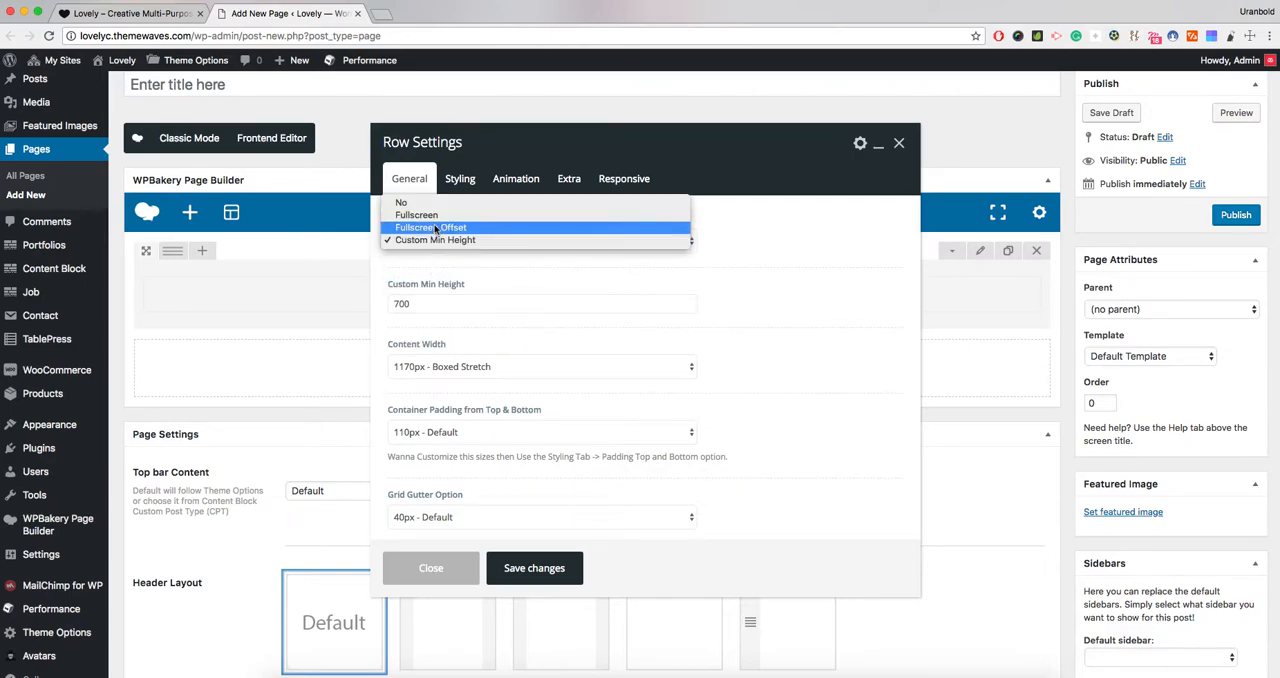
pyautogui.click(435, 202)
# - Examine the row's available options for Content Width and Container Padding from Top & Bottom
pyautogui.scroll(-1, 450, 292)
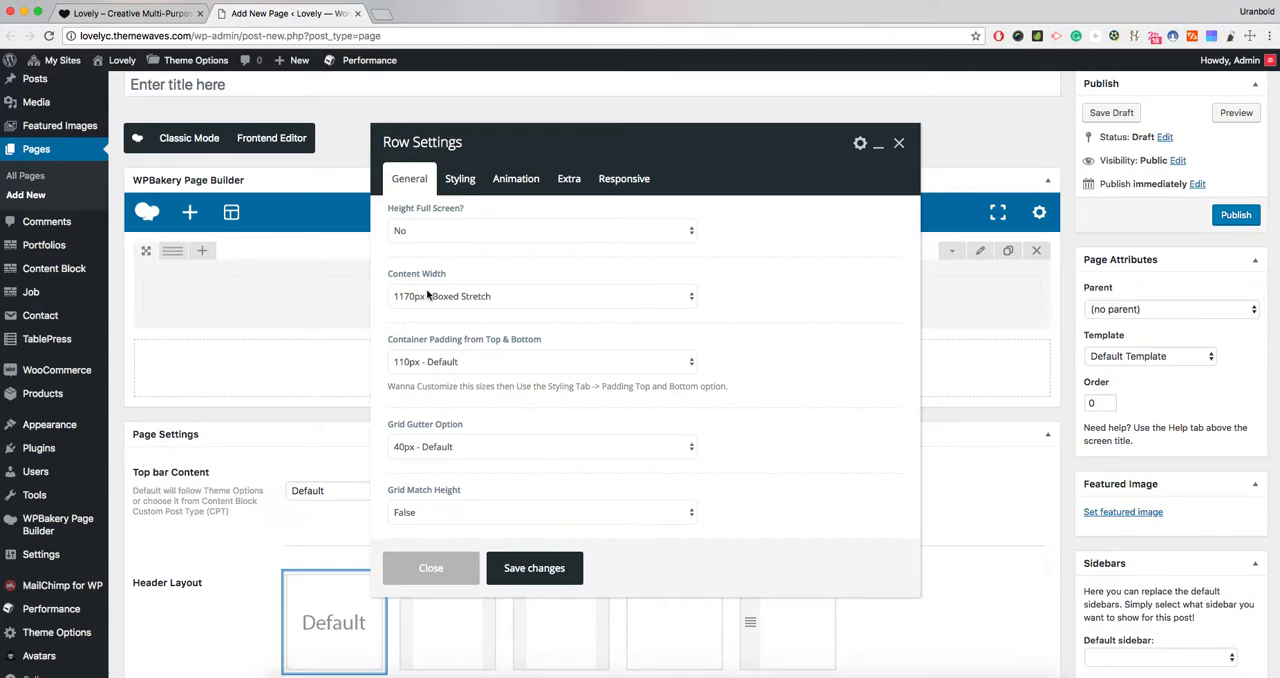
pyautogui.click(428, 295)
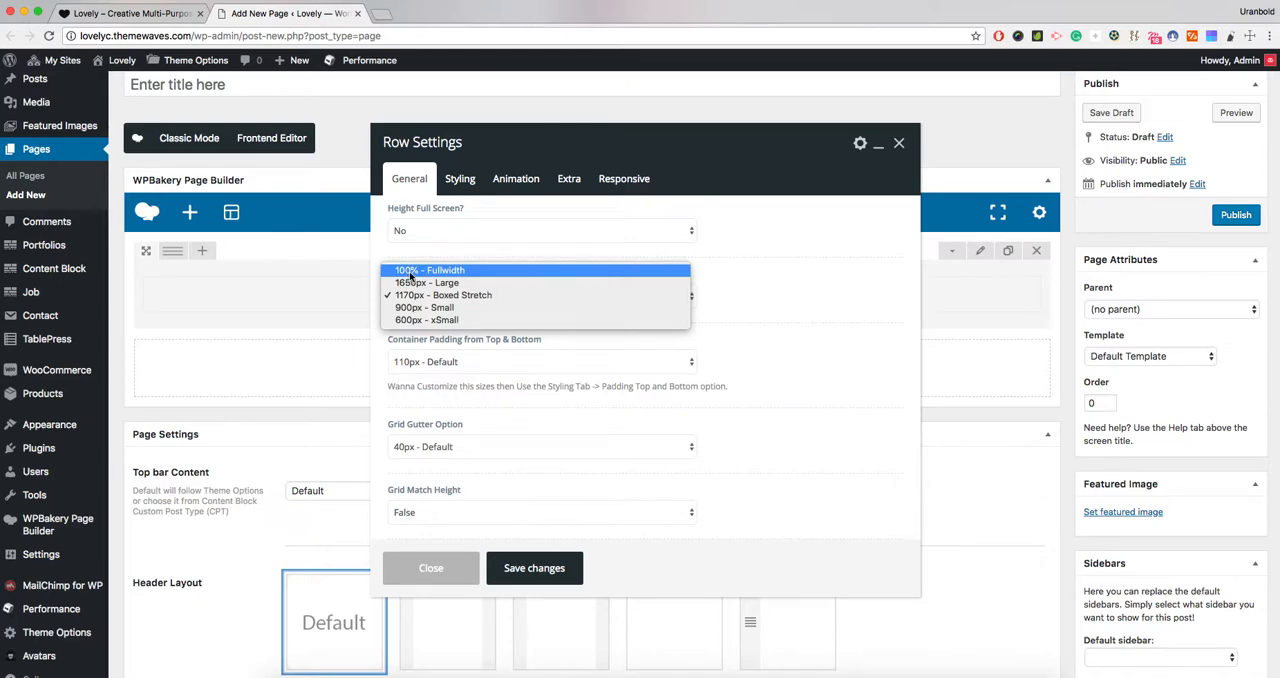
pyautogui.click(466, 346)
pyautogui.moveTo(391, 341); pyautogui.dragTo(395, 341)
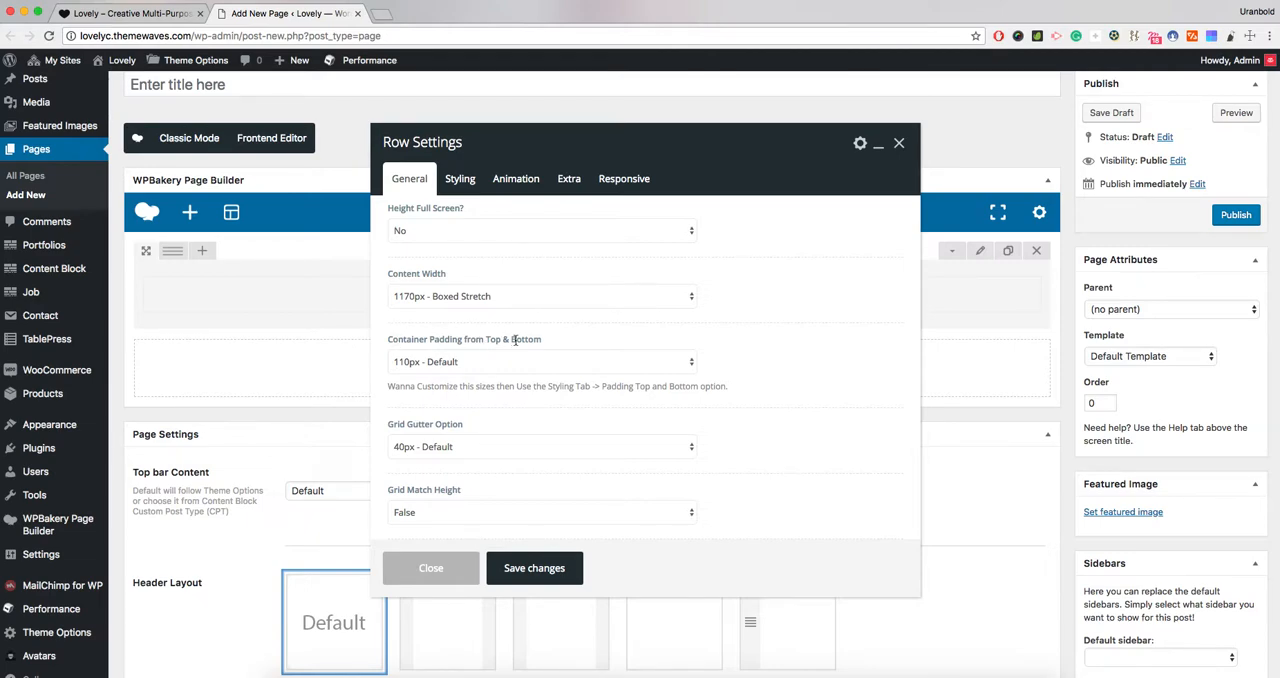
pyautogui.click(452, 362)
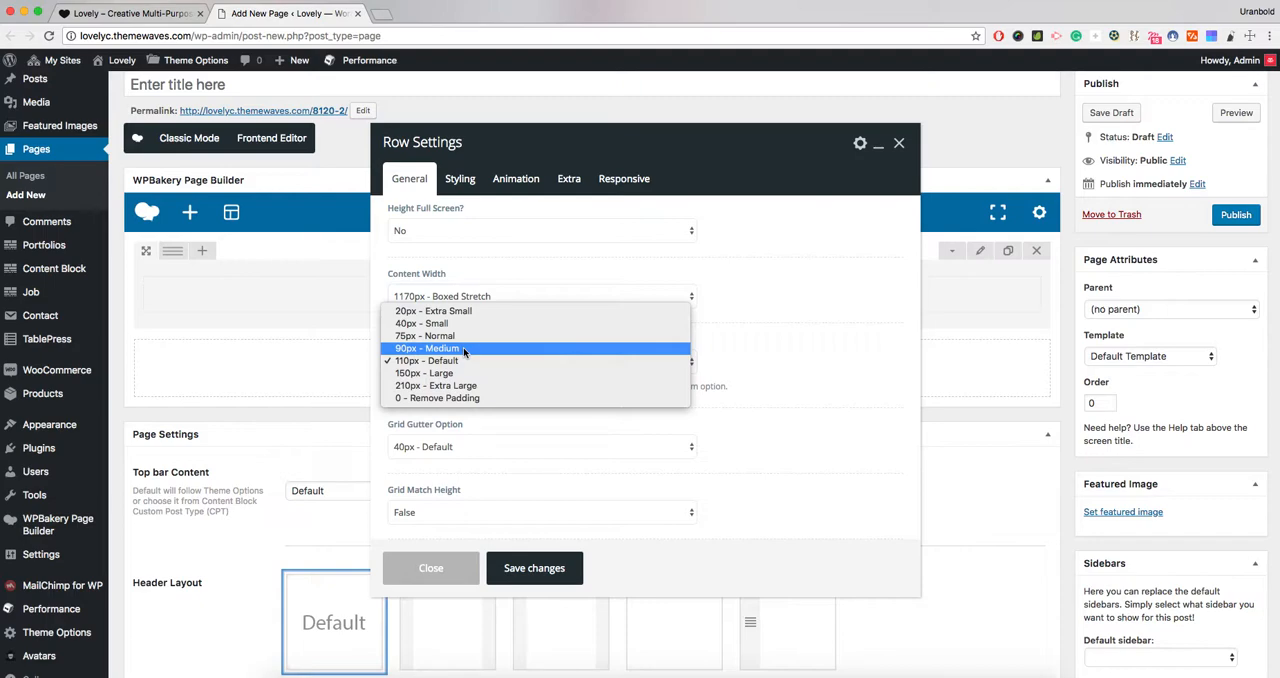
pyautogui.click(405, 362)
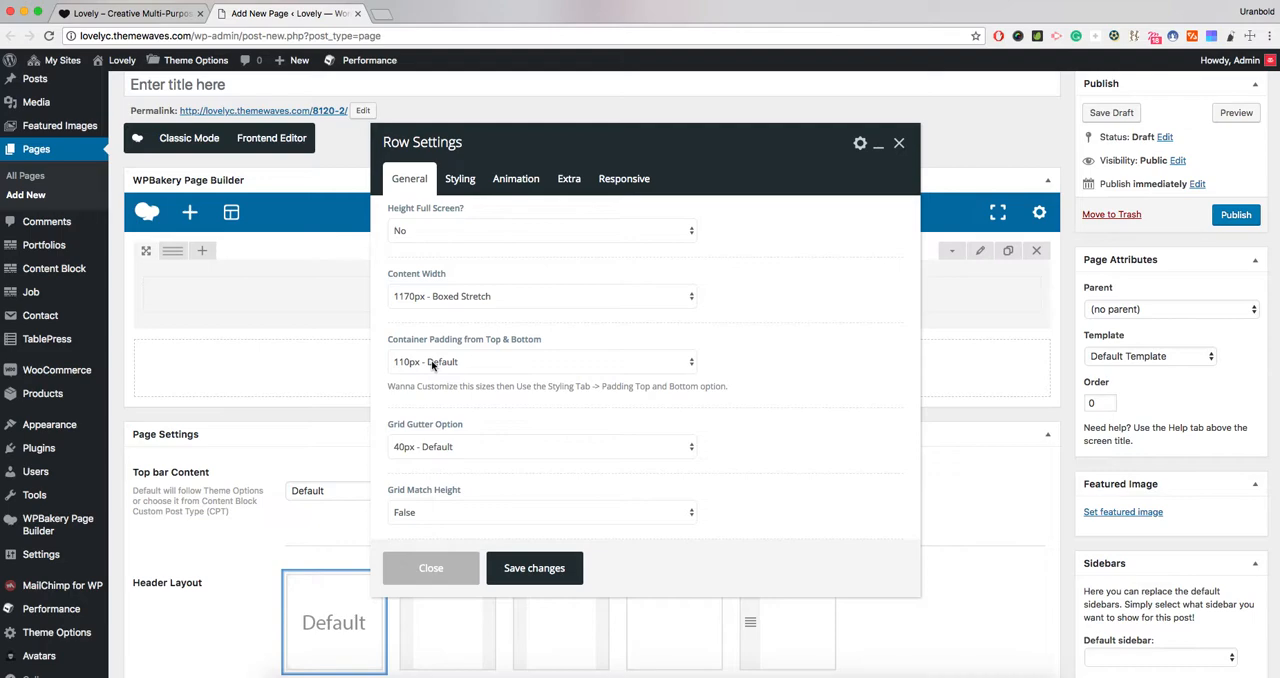
pyautogui.click(432, 365)
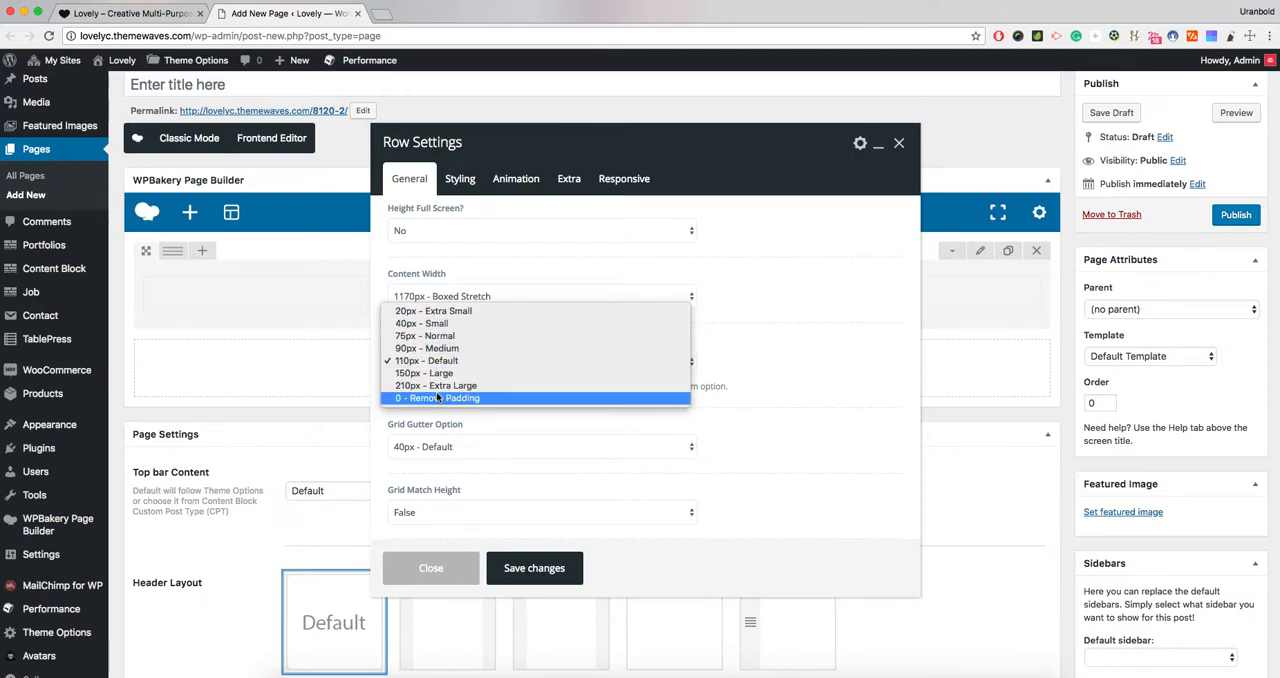
pyautogui.click(720, 386)
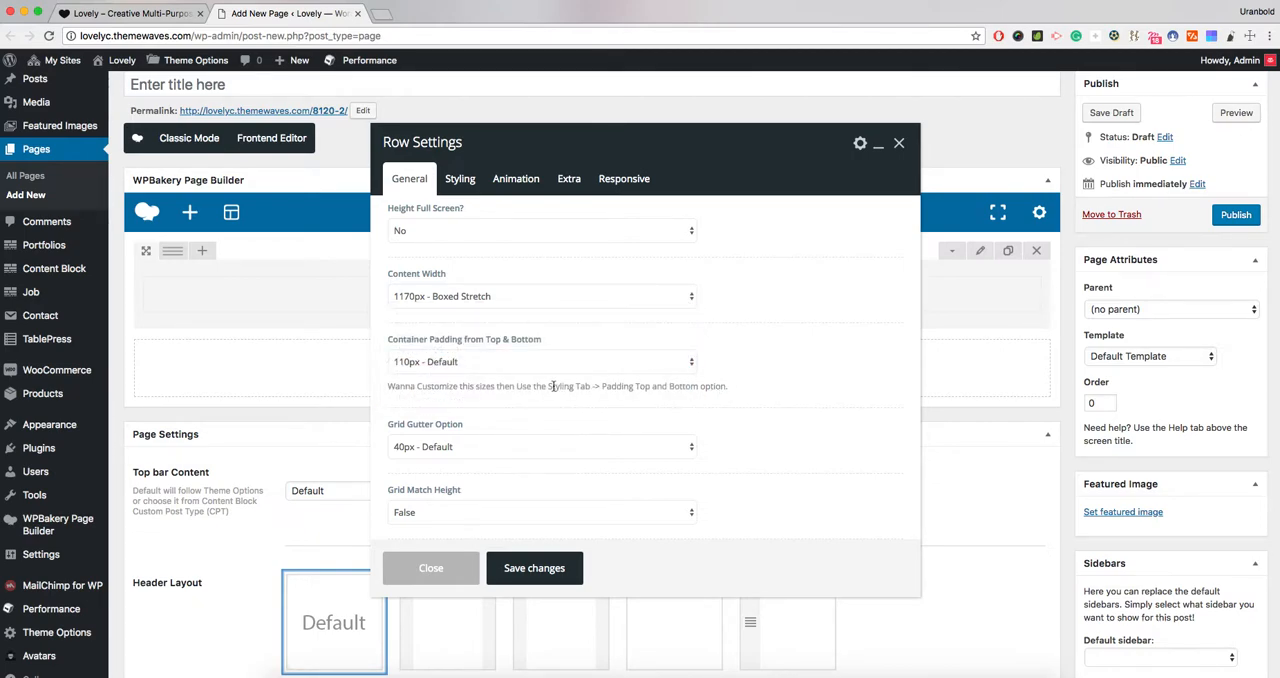
# - Examine the top and bottom padding fields in the row's CSS box styling and return to the general settings
pyautogui.click(462, 181)
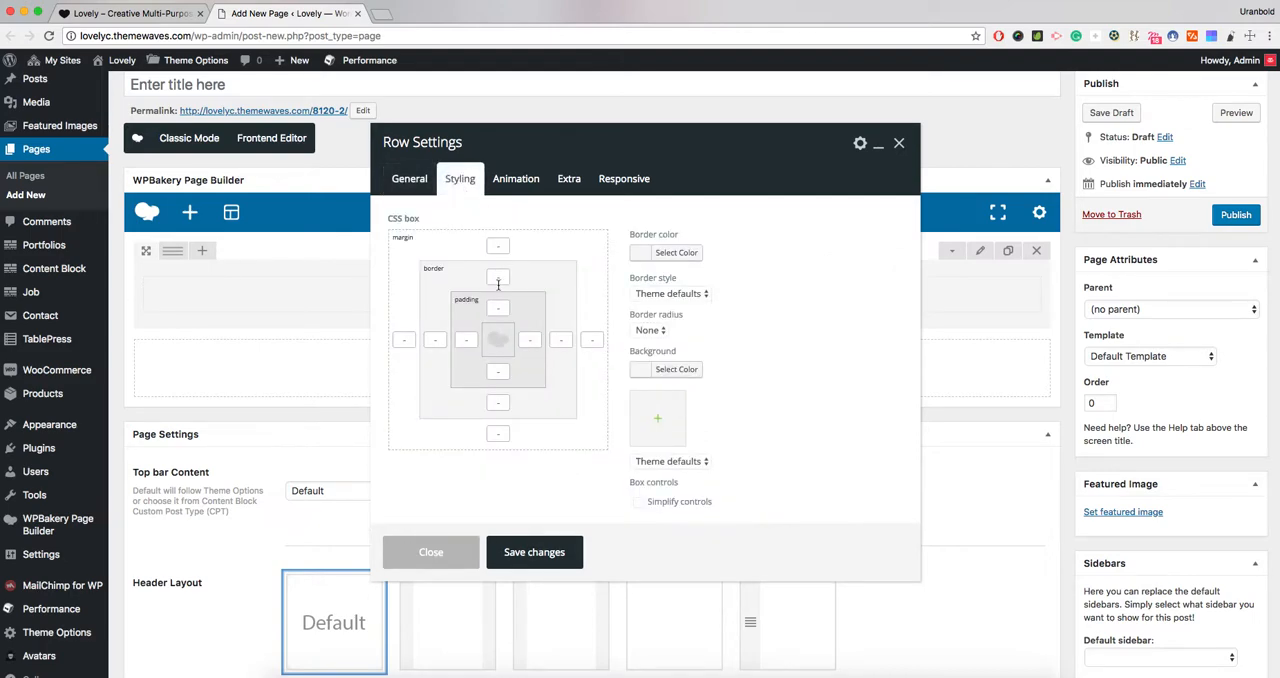
pyautogui.click(503, 371)
pyautogui.click(496, 304)
pyautogui.click(500, 368)
pyautogui.click(500, 371)
pyautogui.click(411, 184)
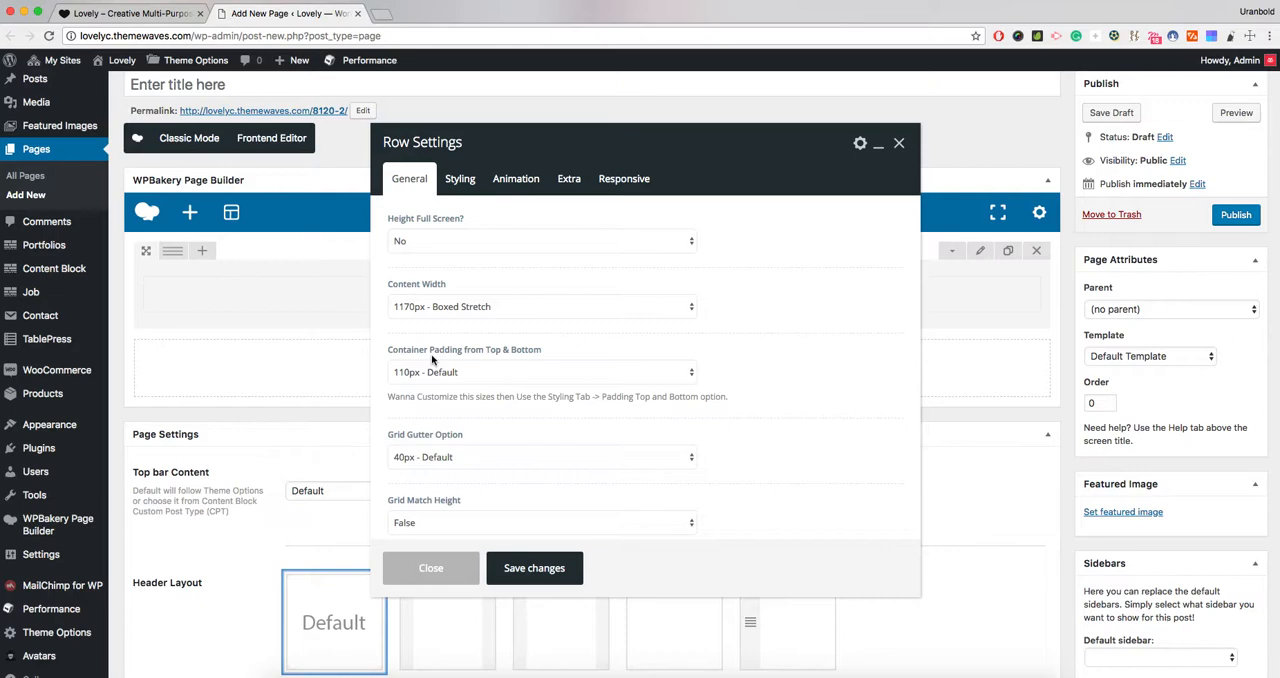
# - Set the row's Grid Gutter Option to 15px - Small
pyautogui.scroll(-1, 459, 430)
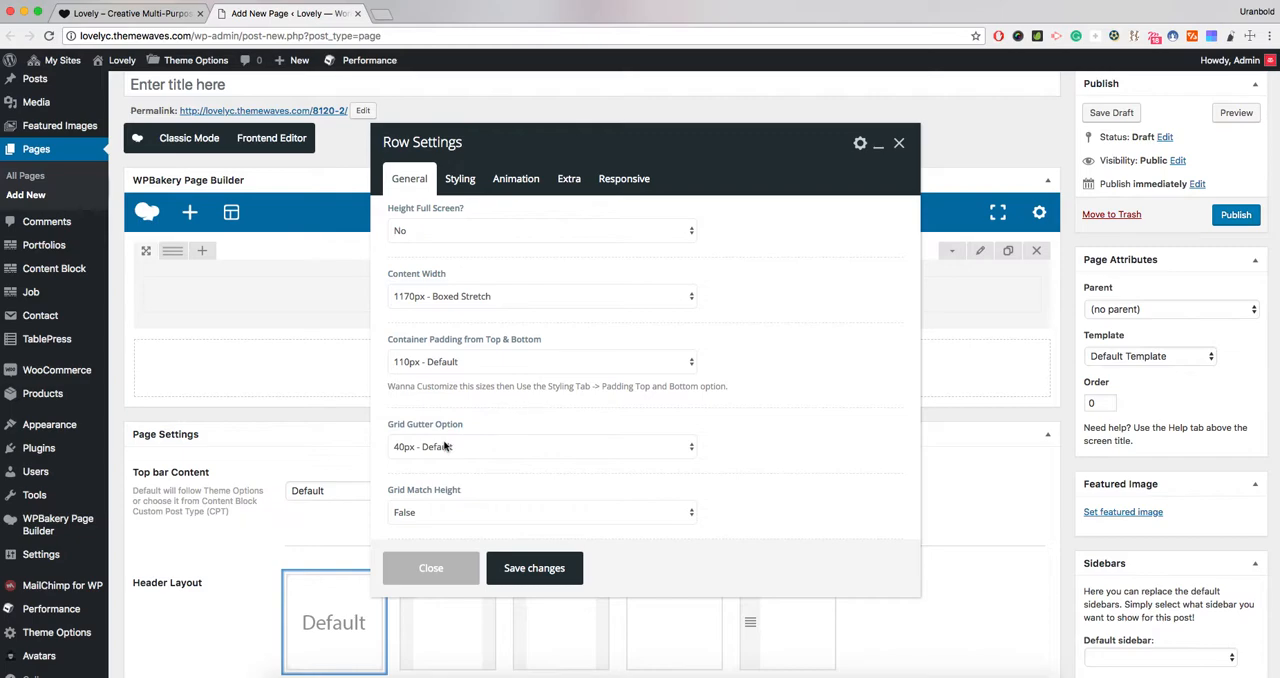
pyautogui.click(446, 446)
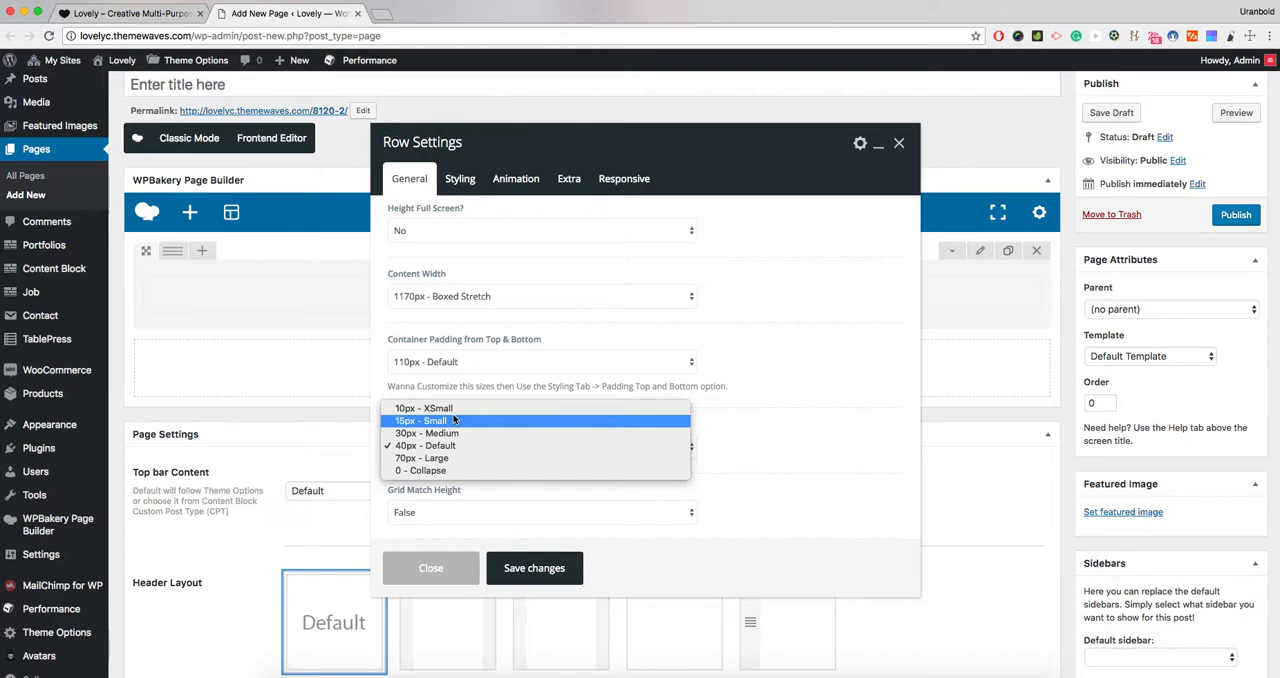
pyautogui.click(453, 420)
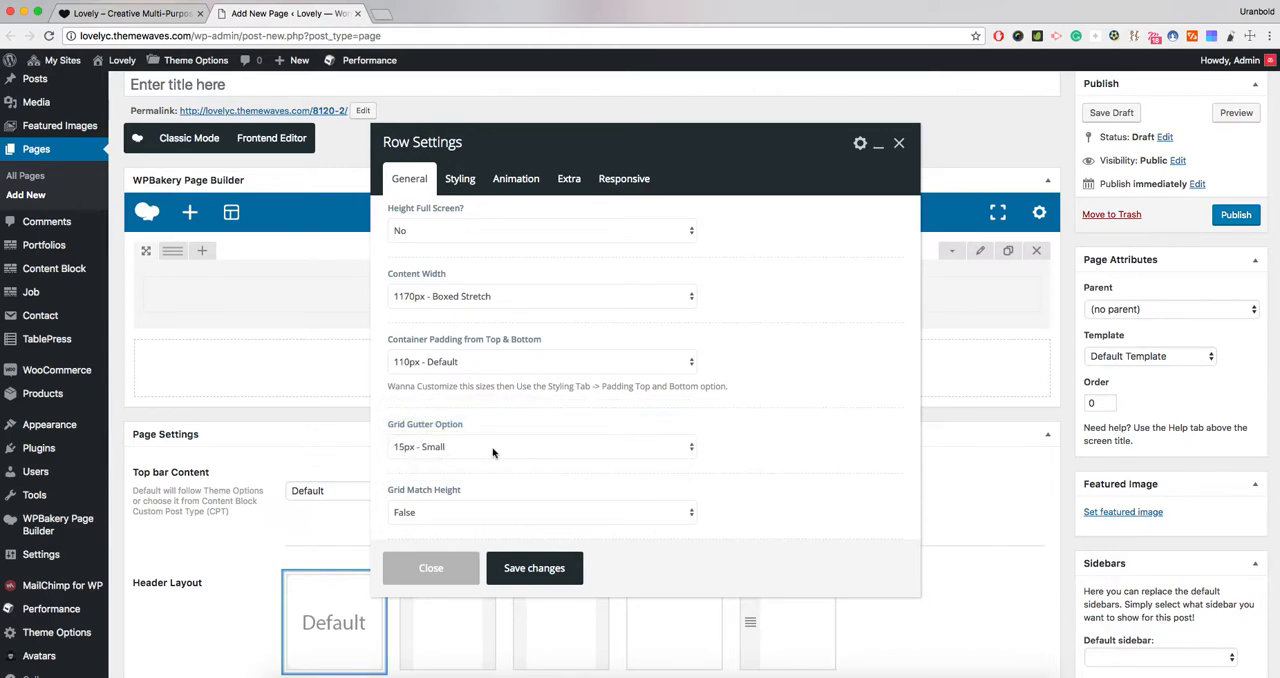
pyautogui.click(479, 452)
pyautogui.click(460, 450)
# - Set Grid Match Height to True and Grid Content Vertical Align to Center, and save the row settings
pyautogui.click(439, 513)
pyautogui.click(432, 523)
pyautogui.scroll(-2, 471, 506)
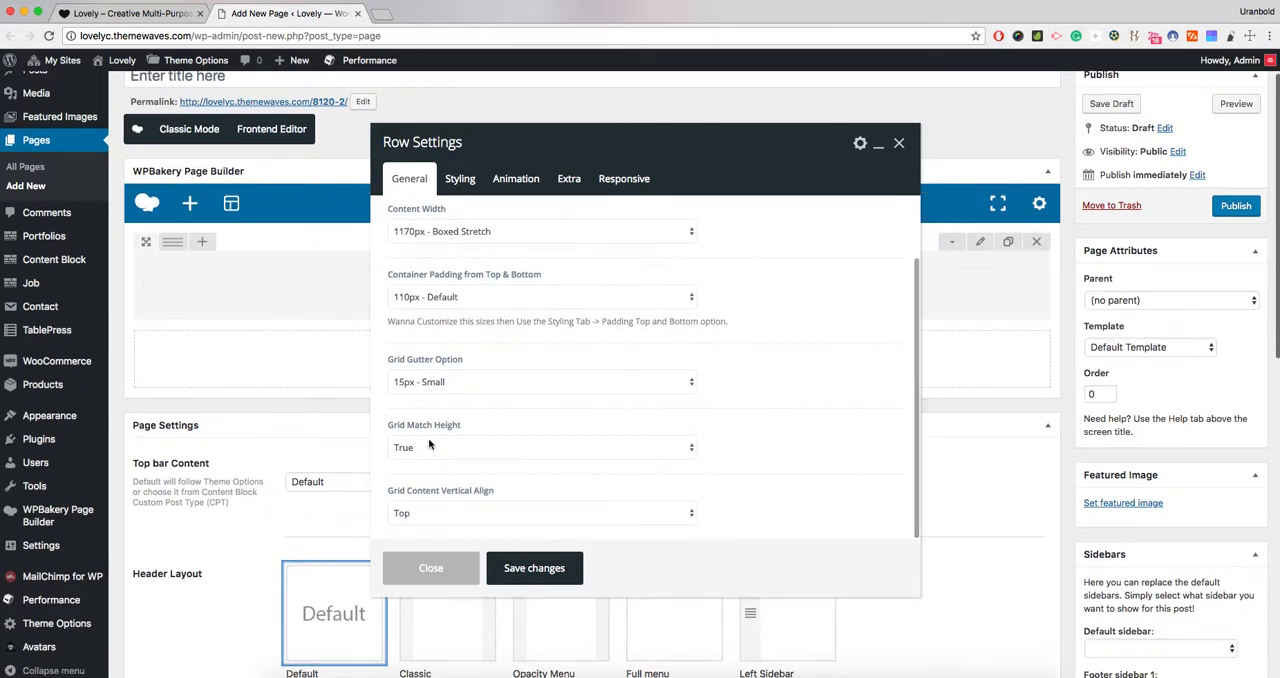
pyautogui.click(425, 514)
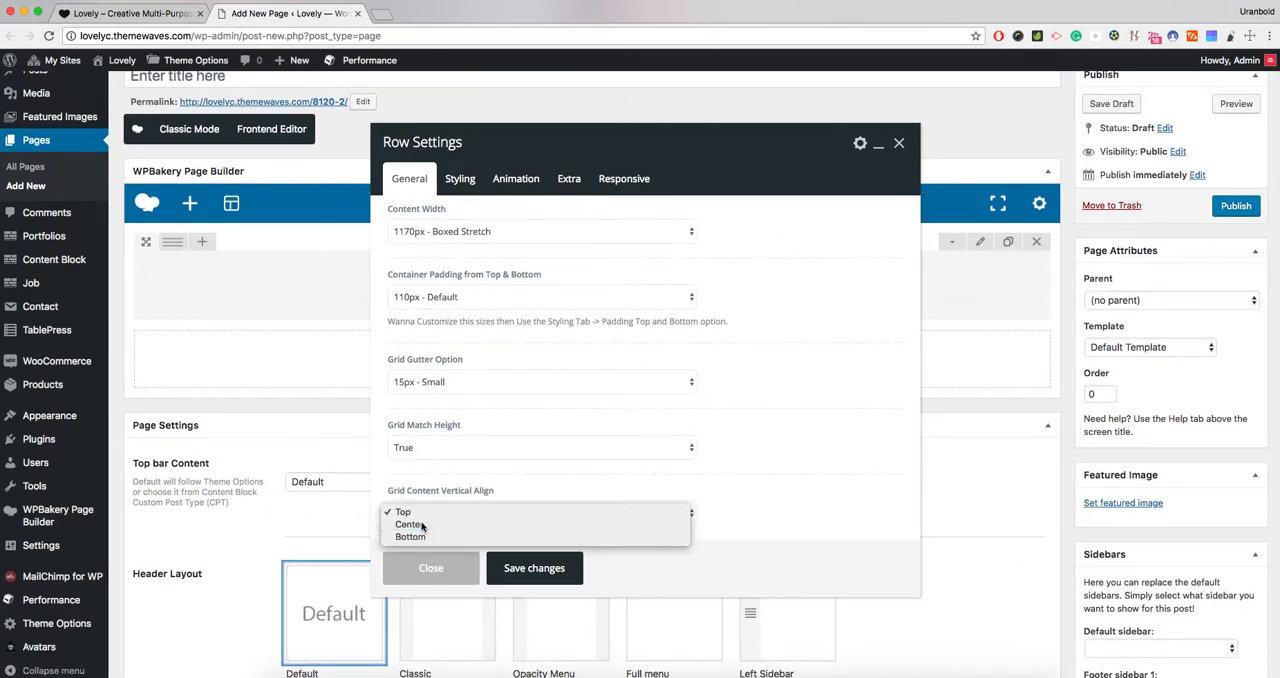
pyautogui.click(410, 524)
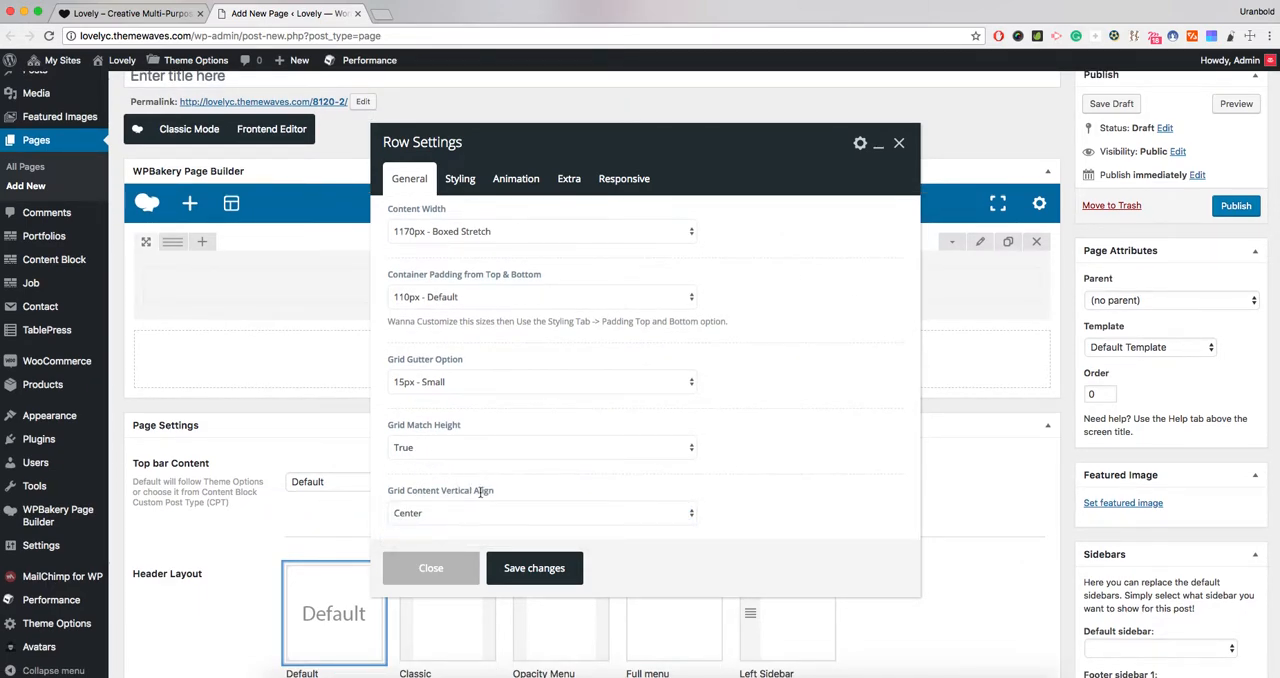
pyautogui.click(527, 568)
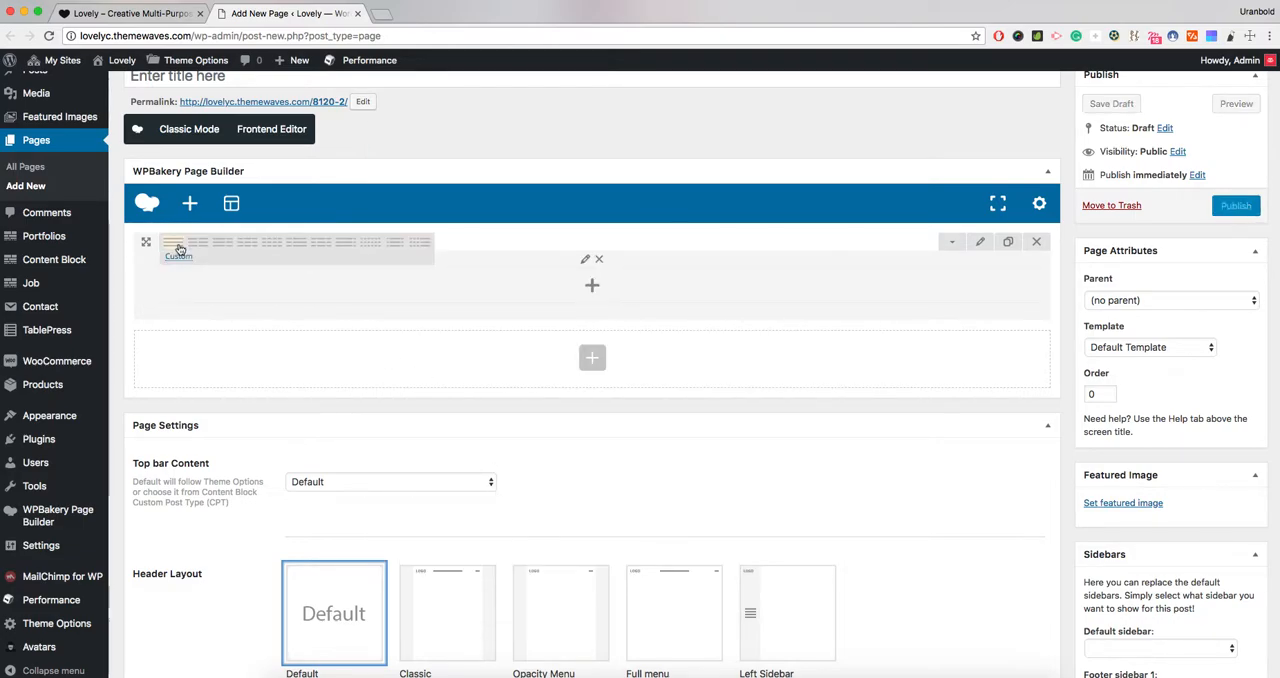
# - Split the row into two equal columns and add a Text Block with its default text to the first column
pyautogui.click(208, 248)
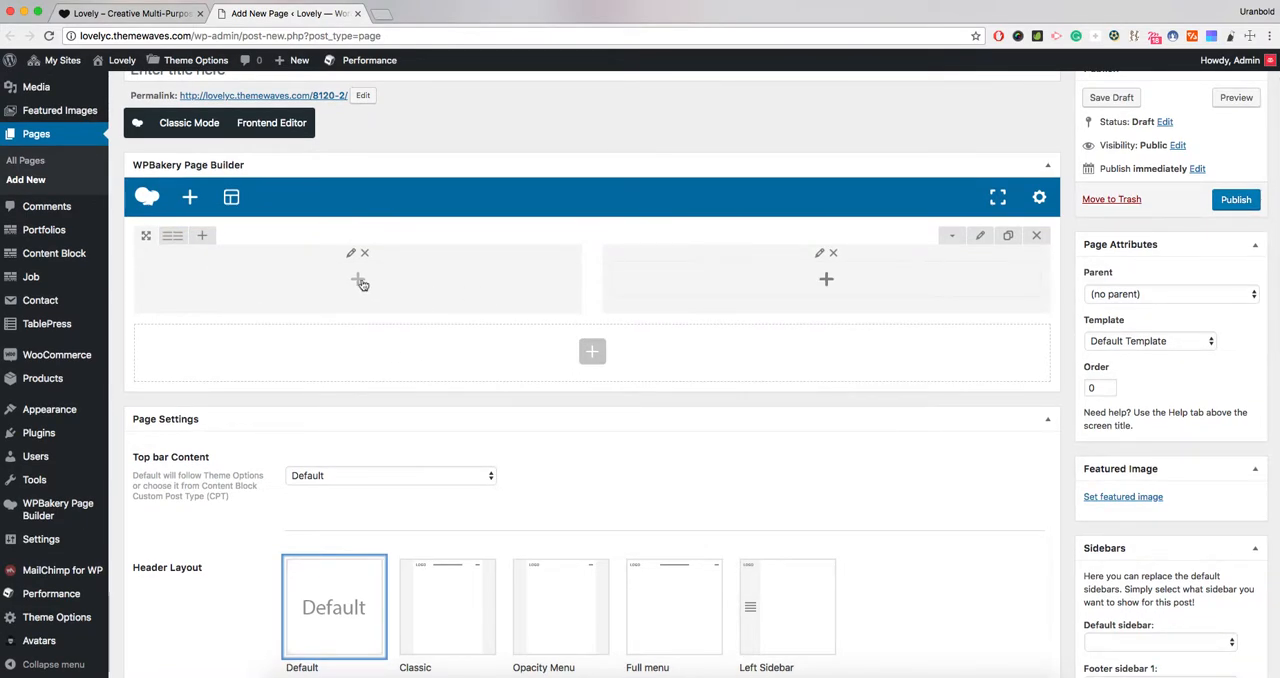
pyautogui.click(360, 285)
pyautogui.click(396, 206)
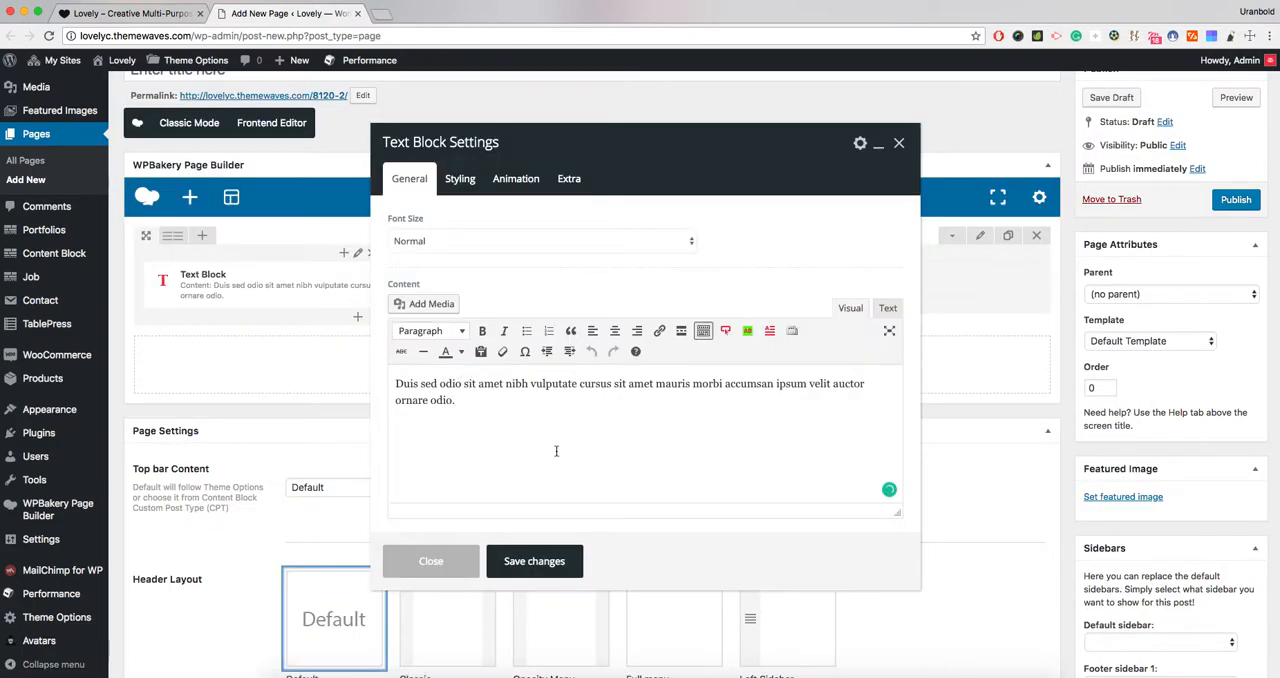
pyautogui.scroll(-1, 547, 440)
pyautogui.click(534, 561)
# - Add a Heading element with its default settings to the row's second column
pyautogui.scroll(3, 591, 400)
pyautogui.click(818, 403)
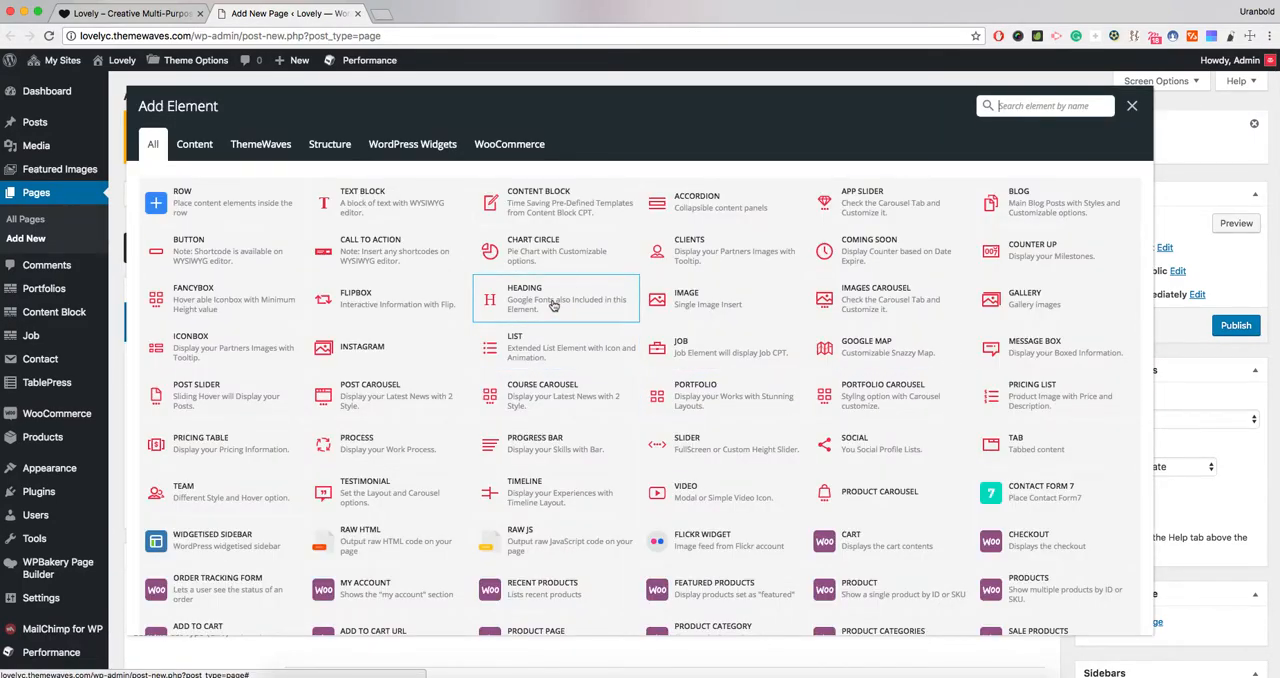
pyautogui.click(552, 292)
pyautogui.scroll(-5, 552, 471)
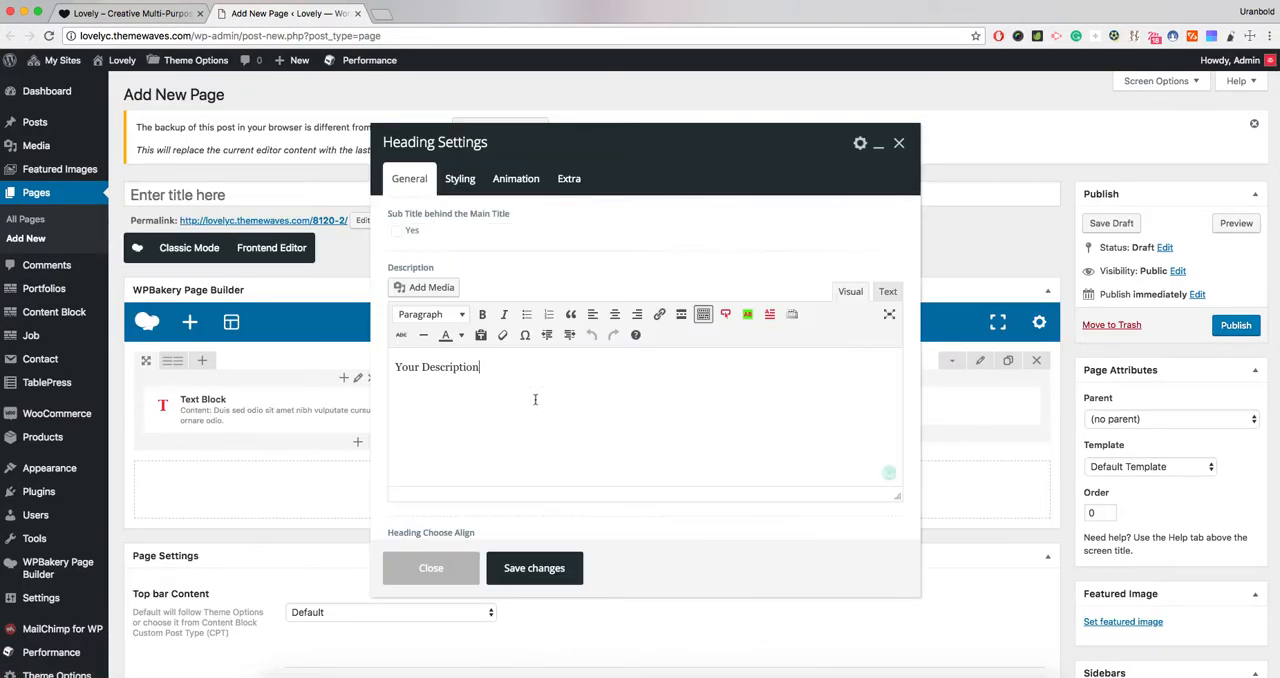
pyautogui.click(550, 569)
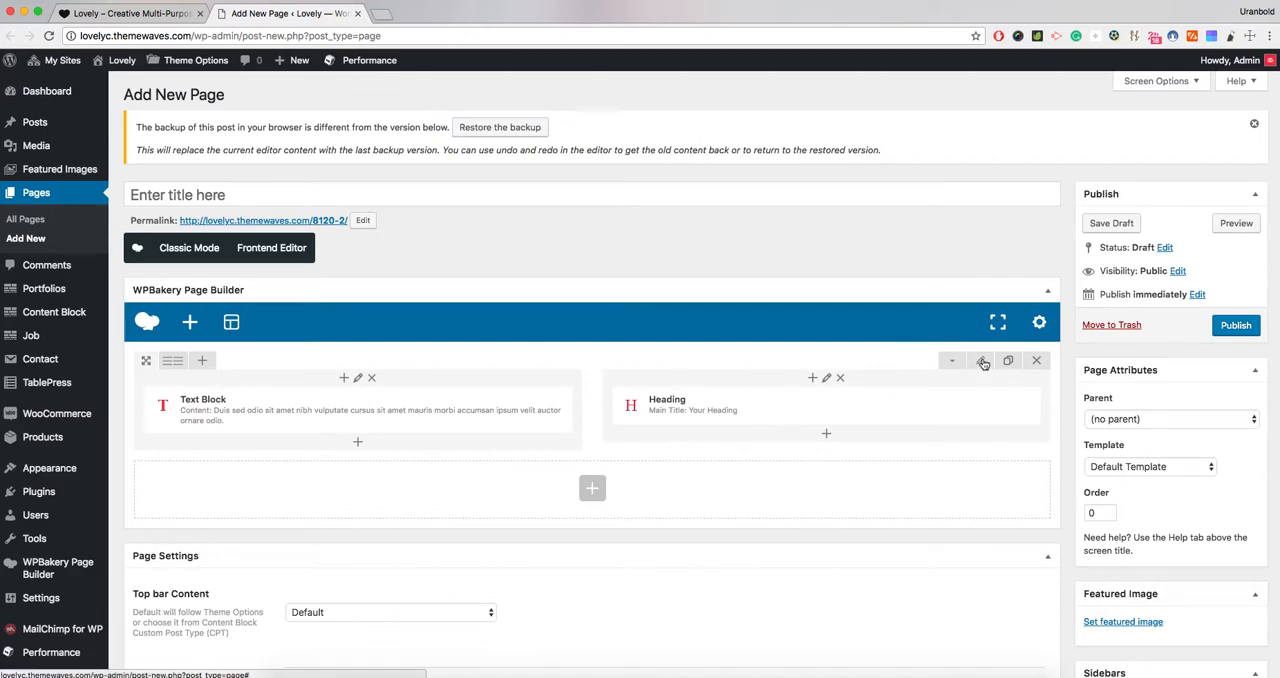
# - Publish the page and enter "Create Page" as its title
pyautogui.click(1224, 328)
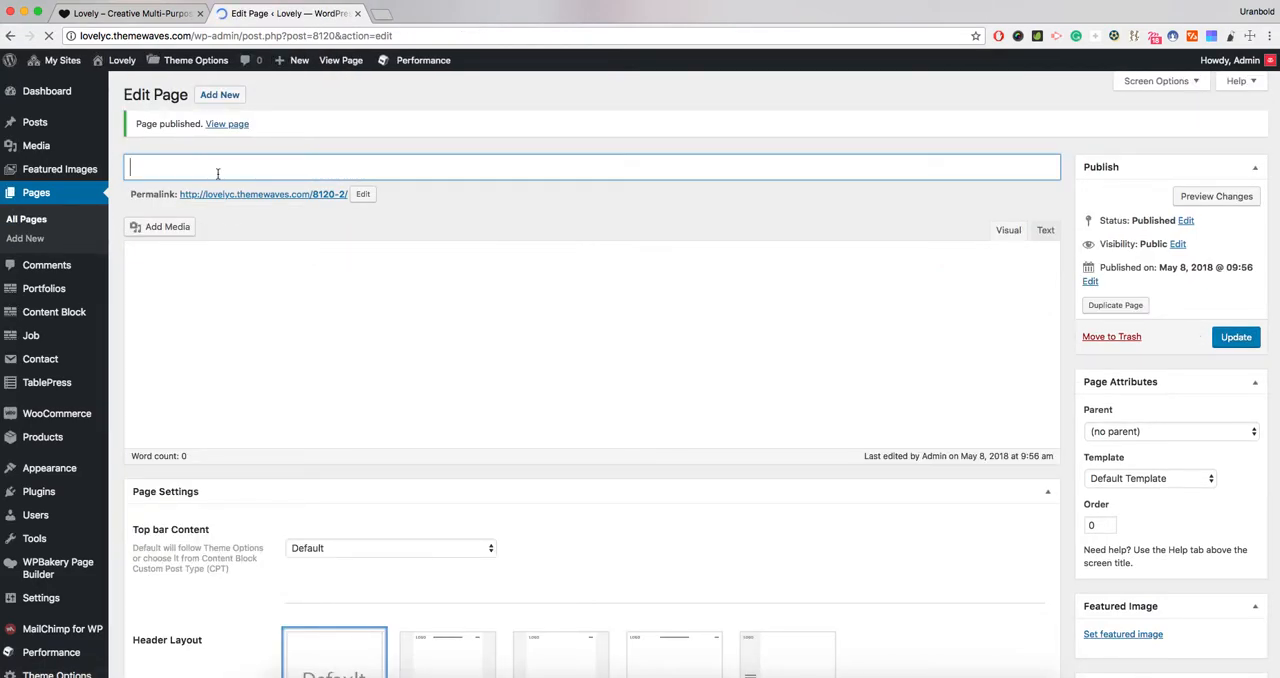
pyautogui.write('Crea')
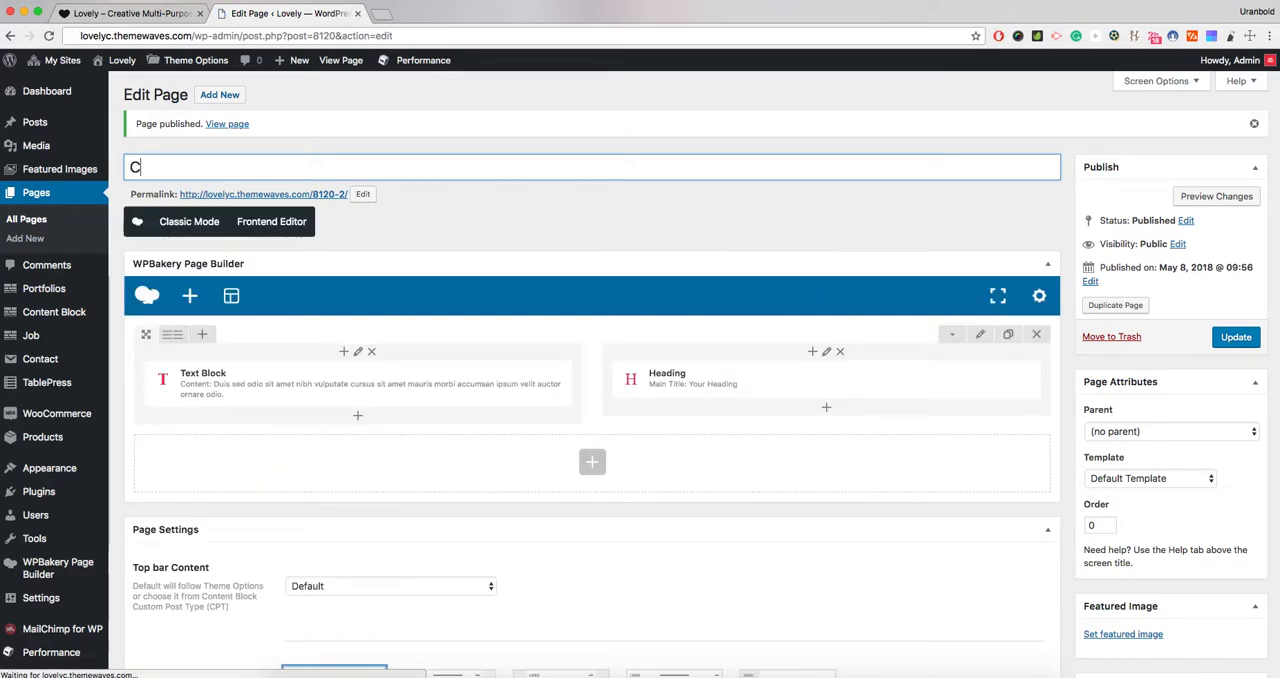
pyautogui.write('te Page')
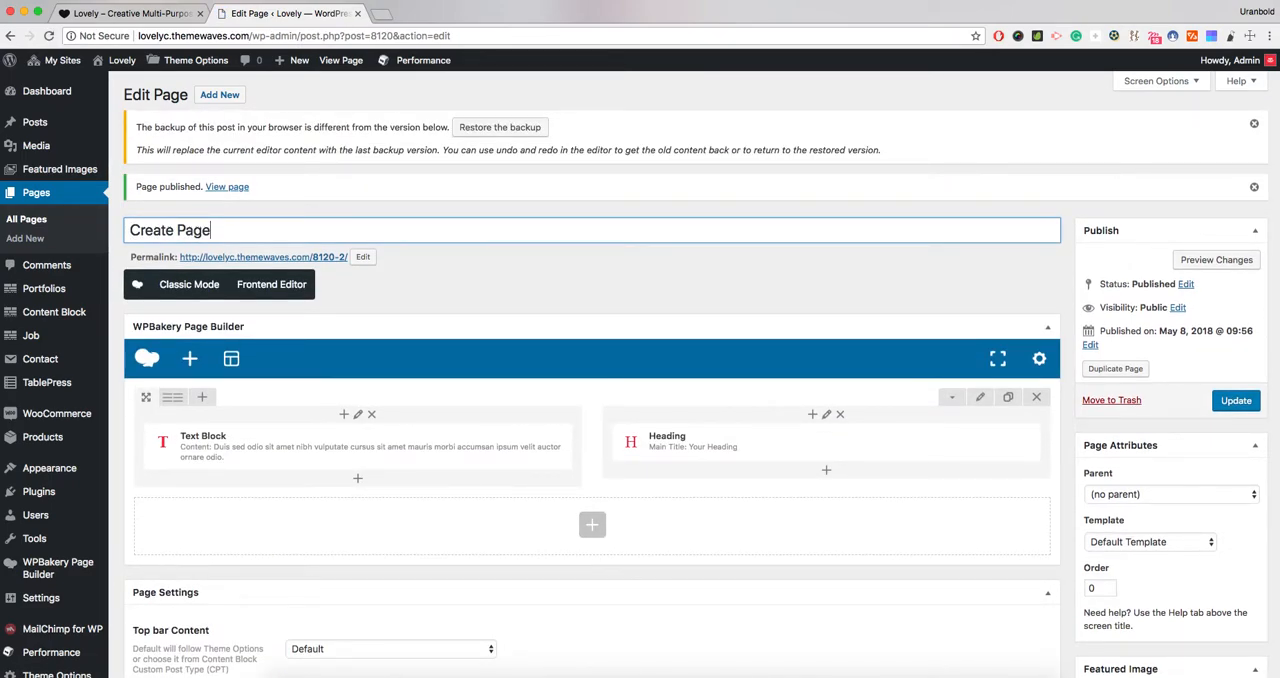
# - Clear the permalink slug so that it regenerates from the page title, and update the page
pyautogui.click(363, 257)
pyautogui.press('BackSpace')
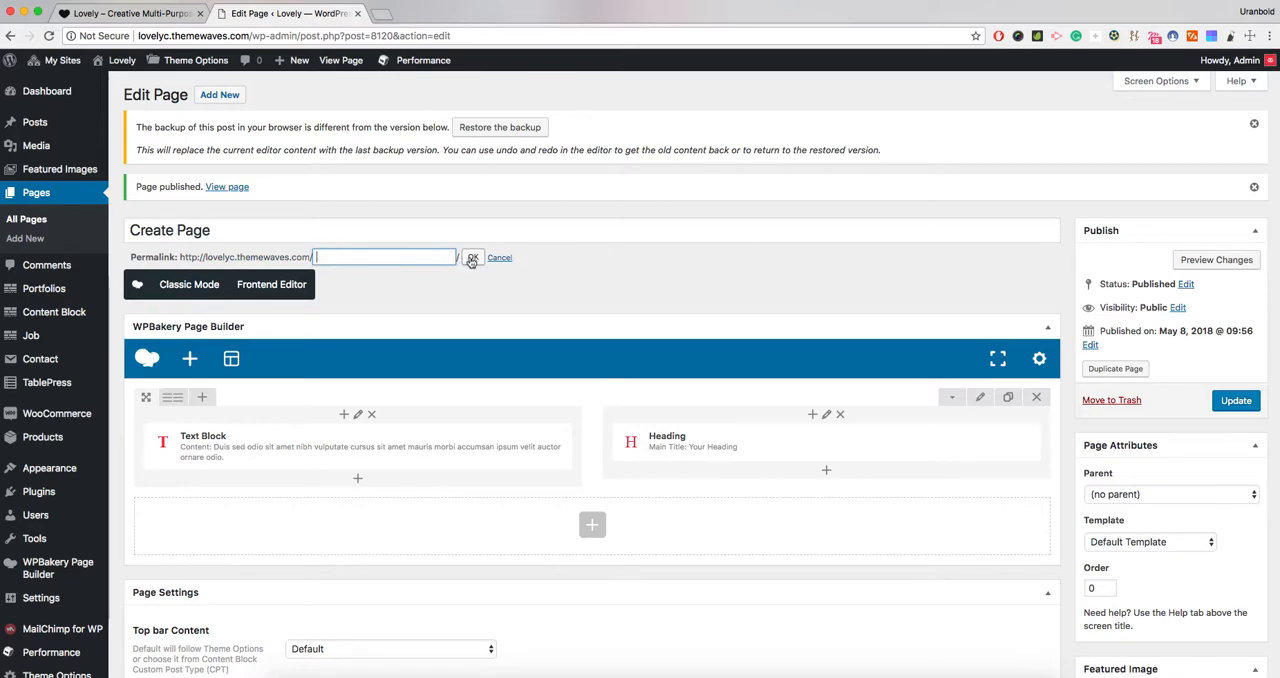
pyautogui.press('Return')
pyautogui.click(1236, 401)
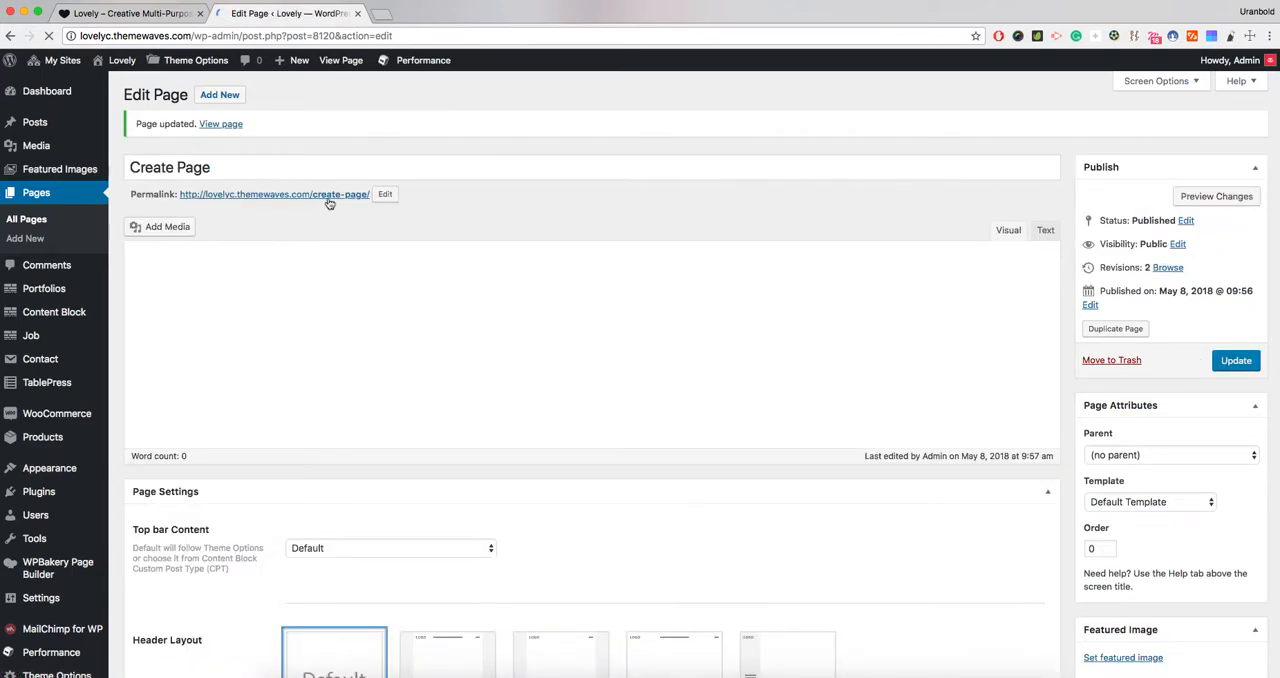
# - Open the published page from its permalink and check the two-column row on the live site
pyautogui.keyDown('super'); pyautogui.click(328, 197); pyautogui.keyUp('super')
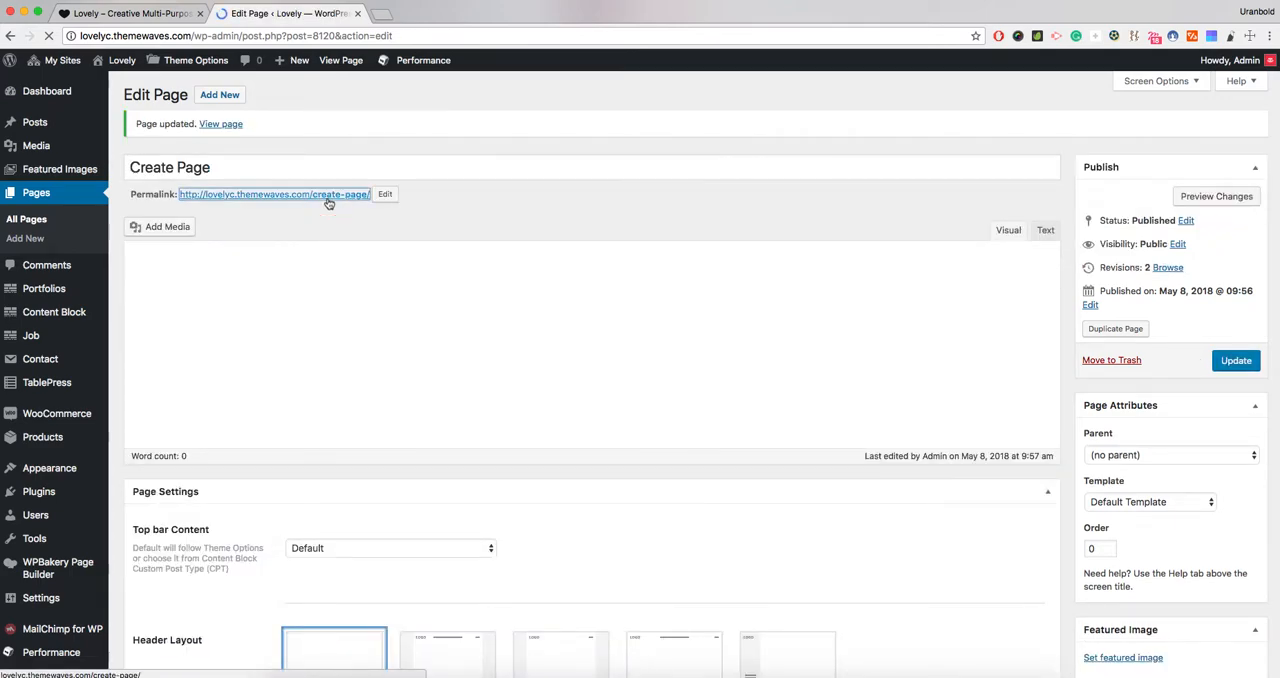
pyautogui.click(421, 14)
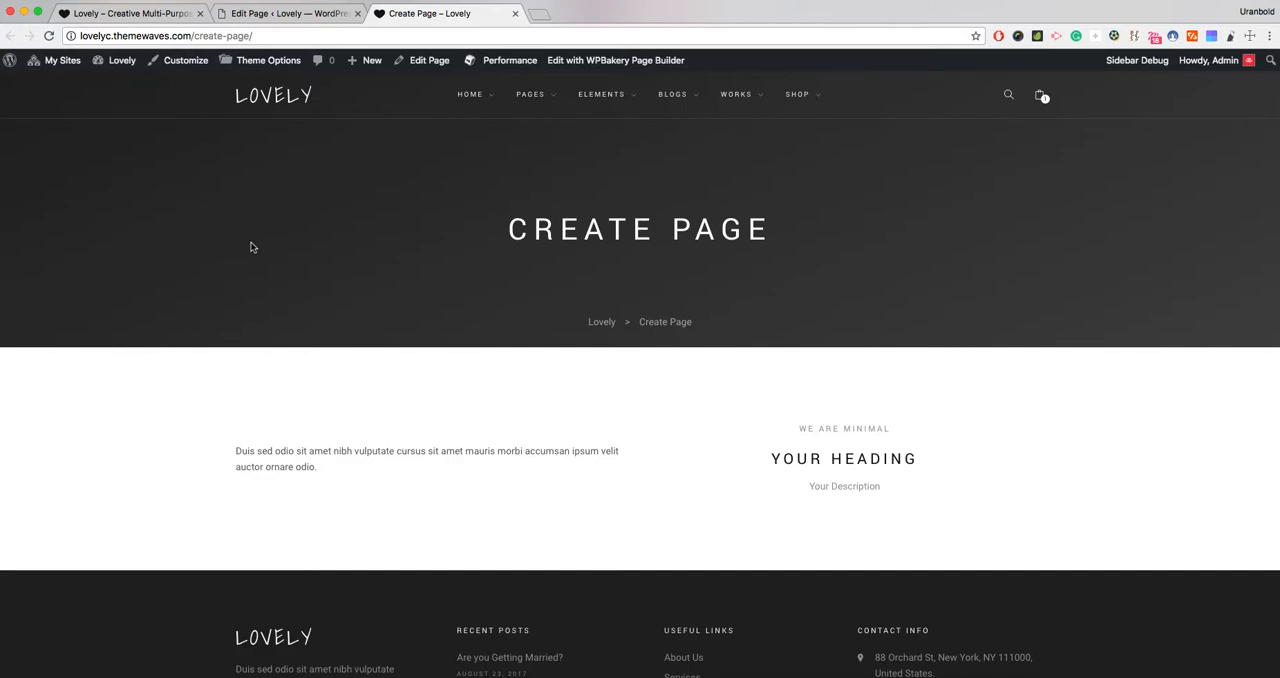
pyautogui.scroll(-3, 252, 247)
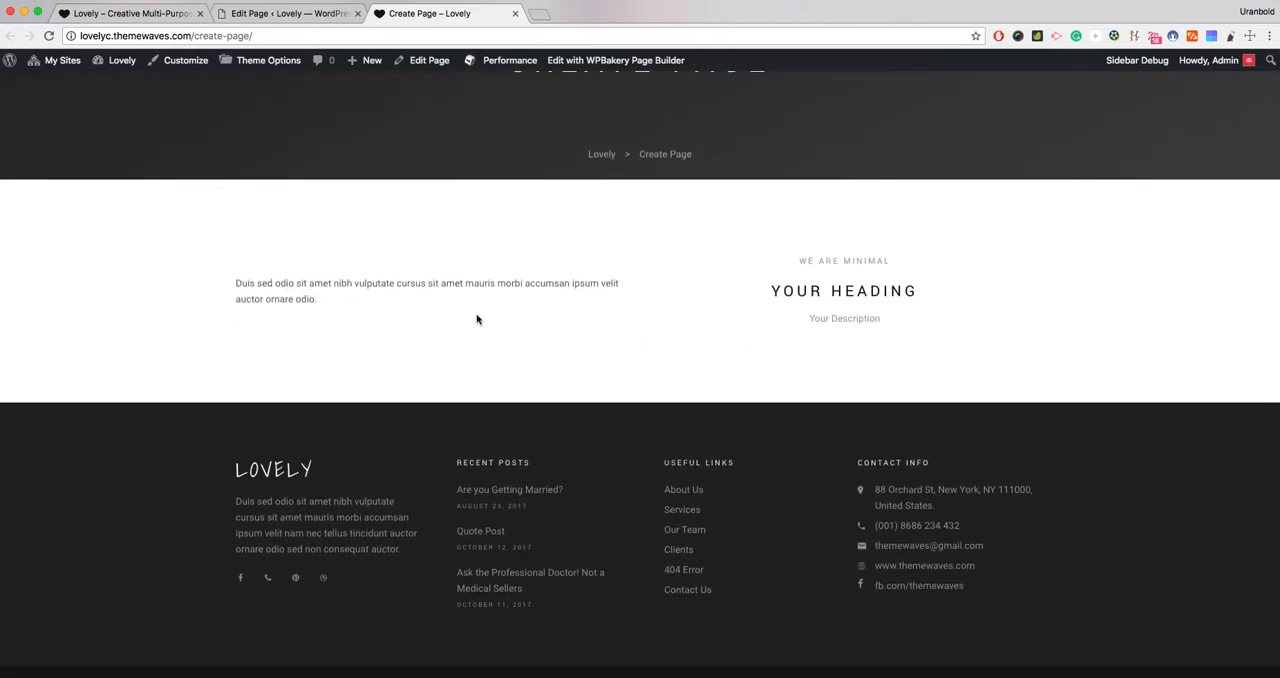
# - Return to the page editor, duplicate the two-column row, and set the copy's width to 100% - Fullwidth
pyautogui.click(290, 13)
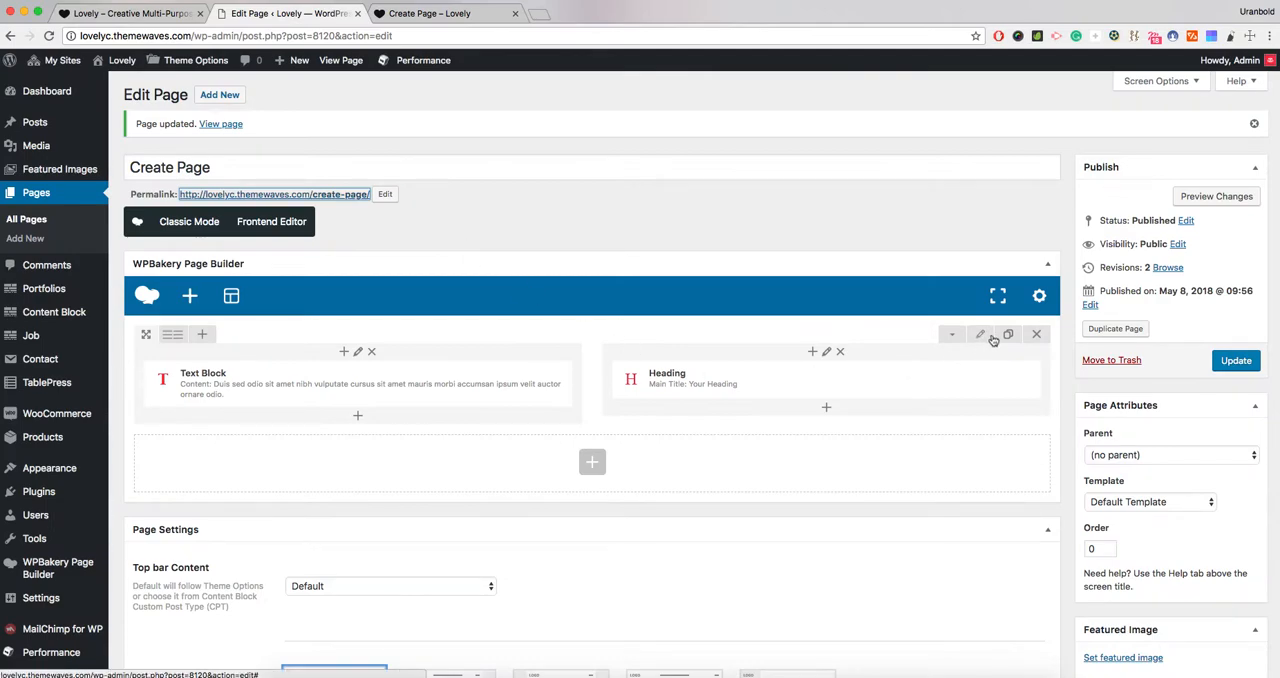
pyautogui.click(1008, 334)
pyautogui.scroll(-1, 926, 402)
pyautogui.click(980, 417)
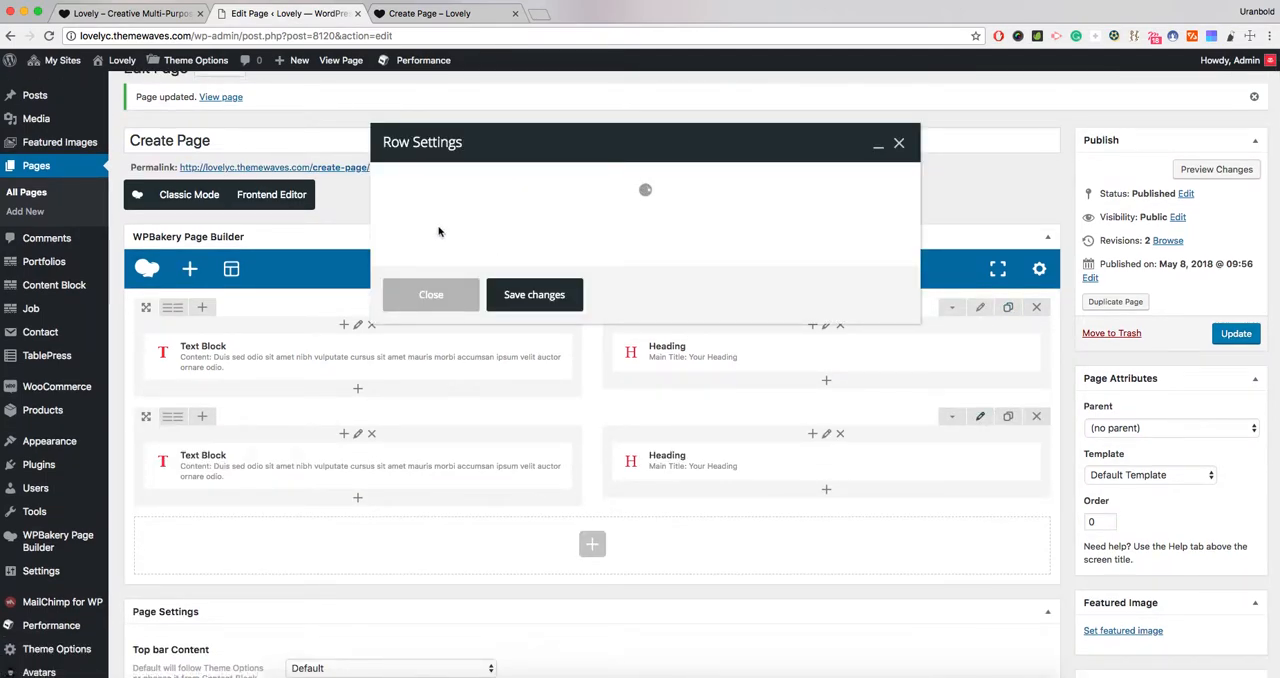
pyautogui.click(443, 304)
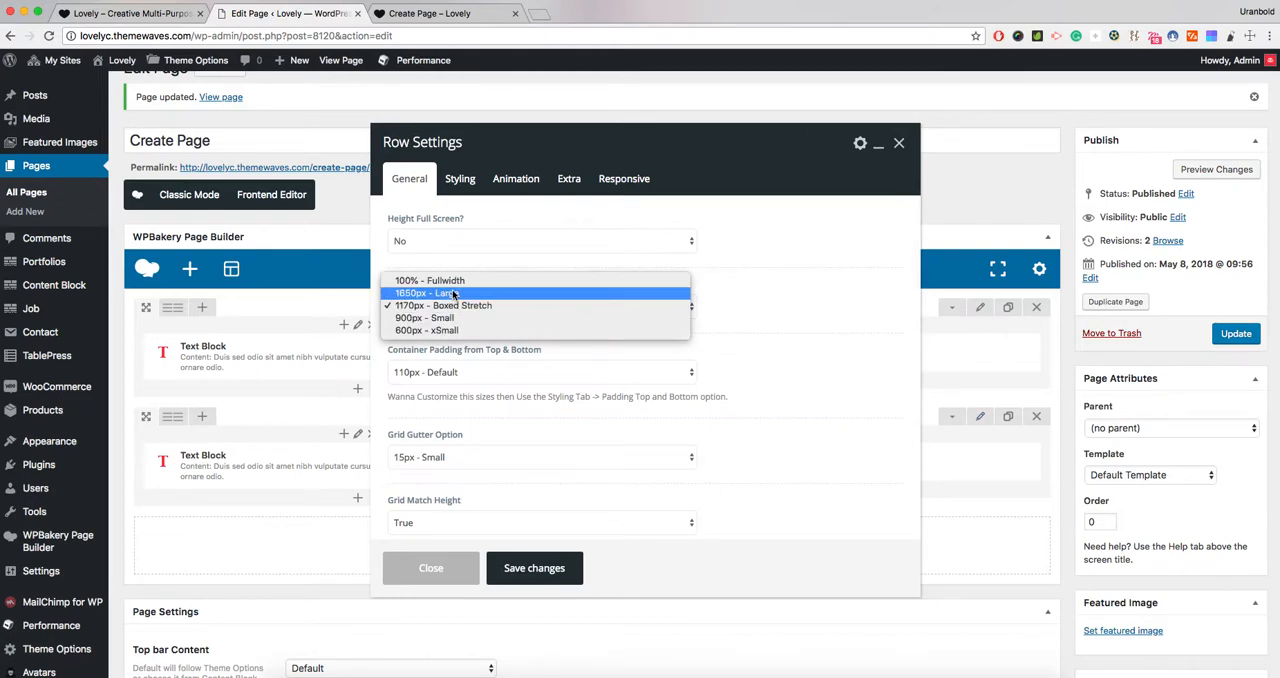
pyautogui.click(455, 281)
# - Set the duplicated row's background color to the blue preset in its styling settings
pyautogui.click(460, 179)
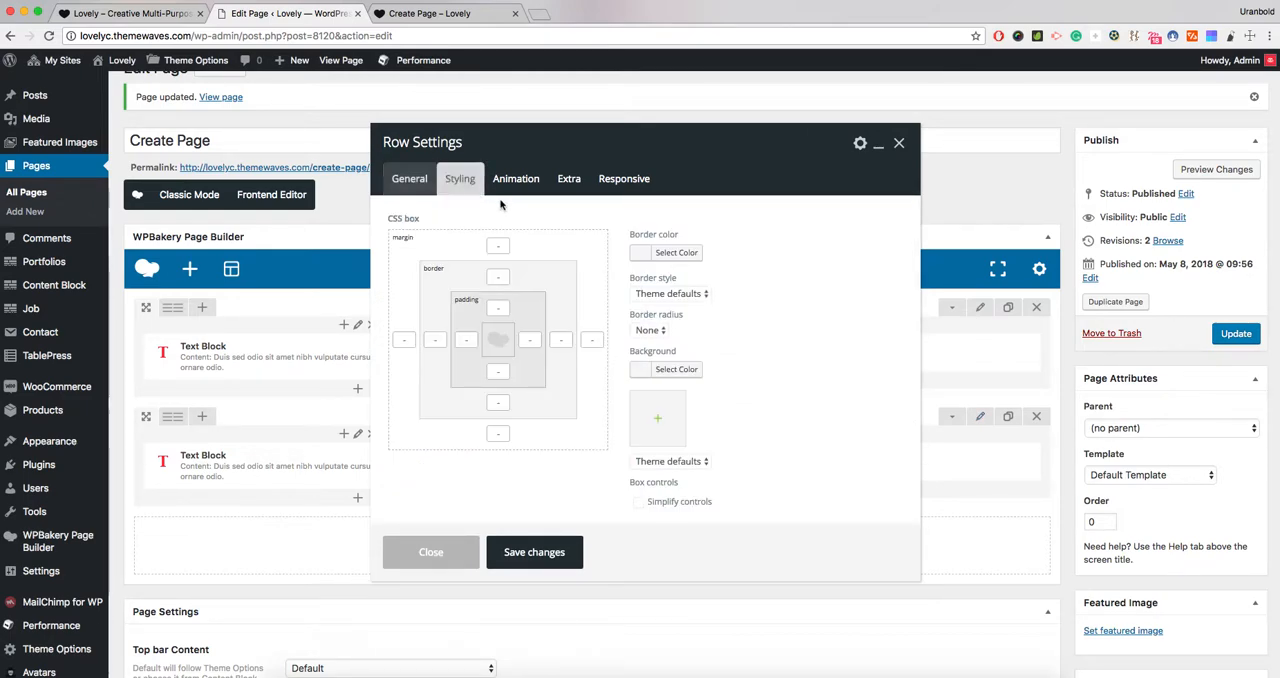
pyautogui.click(676, 369)
pyautogui.scroll(-2, 694, 455)
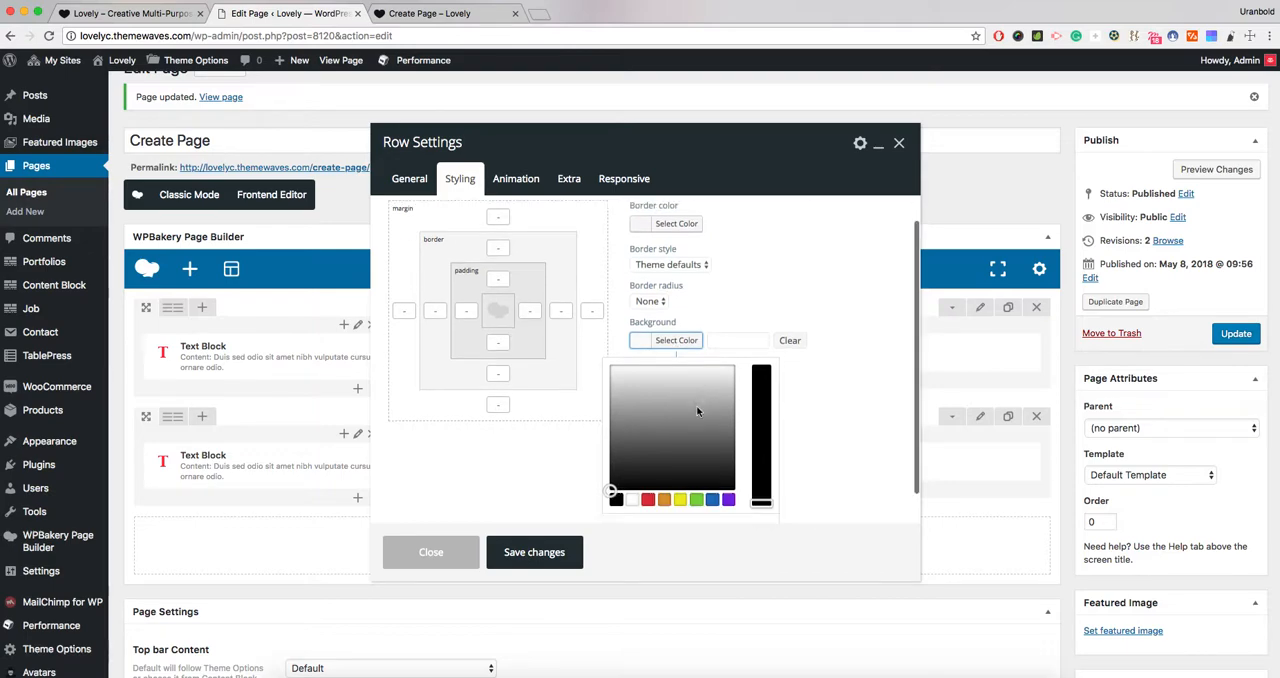
pyautogui.click(712, 466)
pyautogui.click(831, 365)
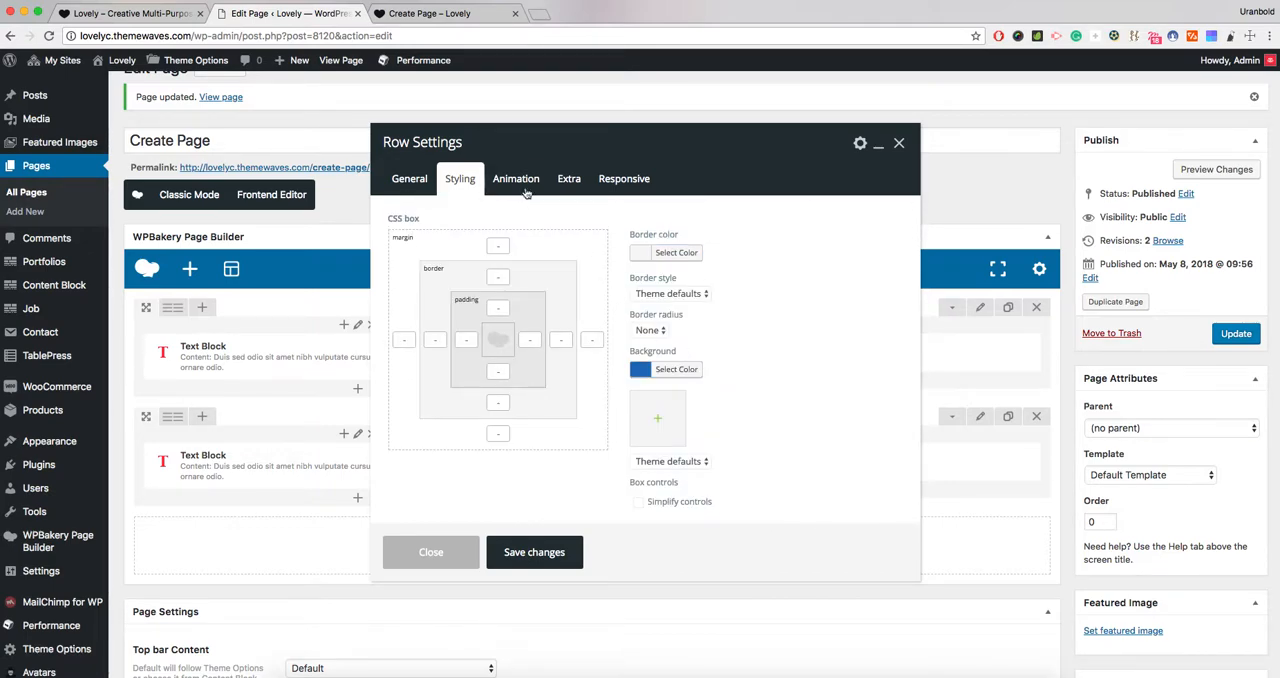
# - Enable the Add Uk-Light class option for the duplicated row, save the row settings, and update the page
pyautogui.click(516, 178)
pyautogui.click(568, 178)
pyautogui.click(460, 178)
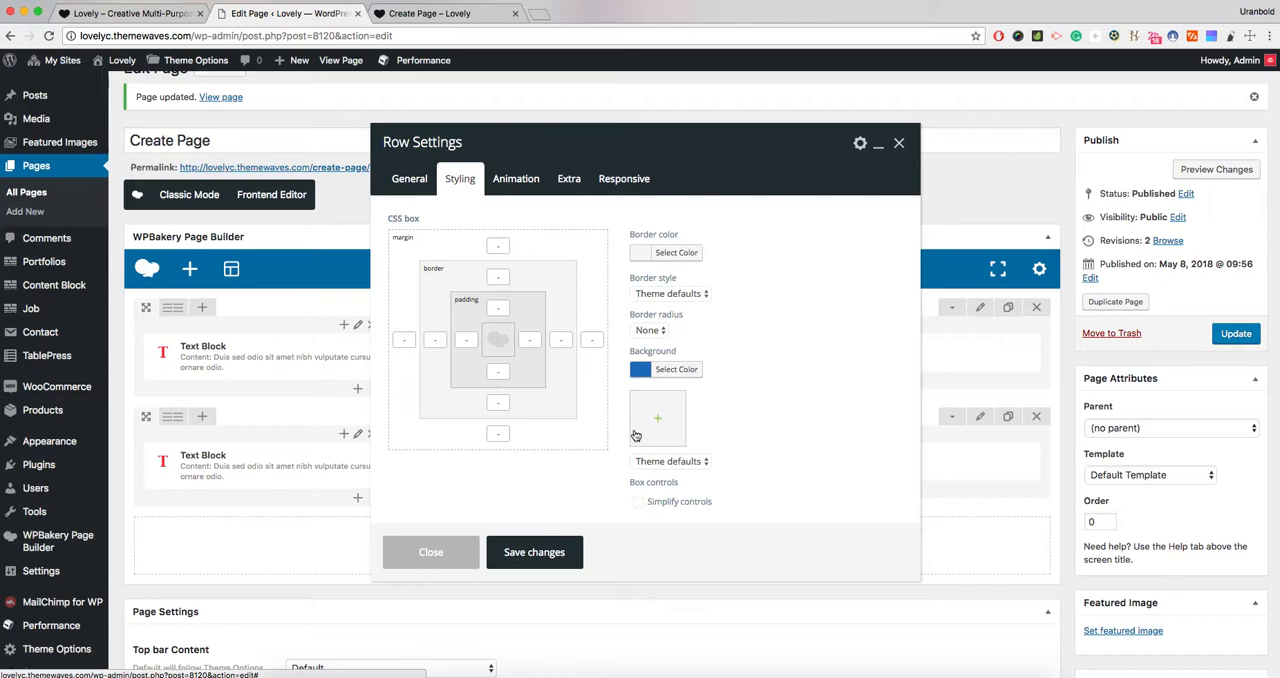
pyautogui.click(568, 178)
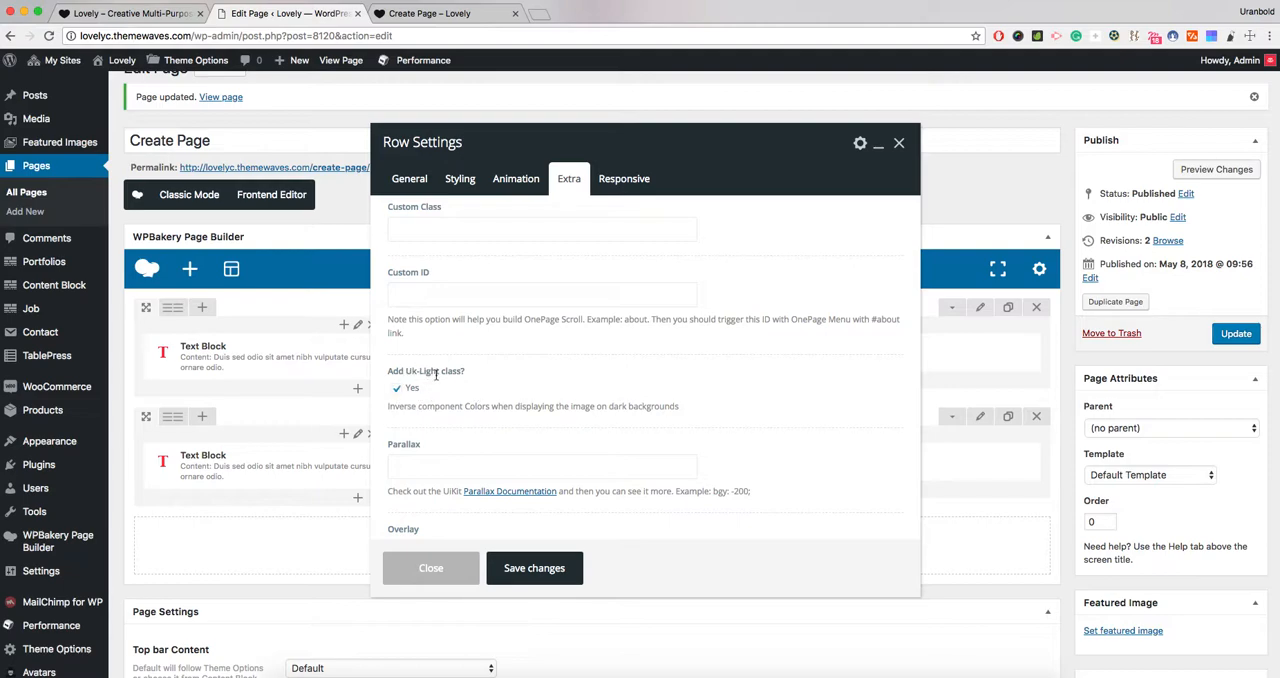
pyautogui.moveTo(389, 371); pyautogui.dragTo(467, 375)
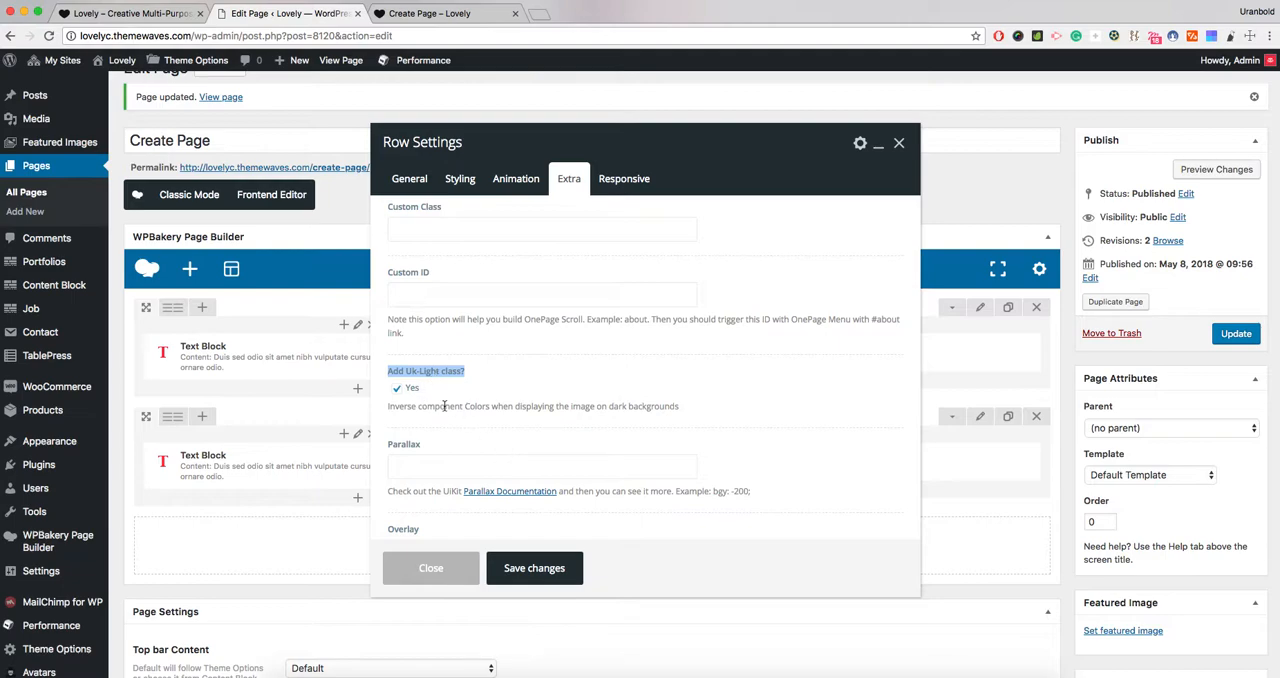
pyautogui.click(543, 565)
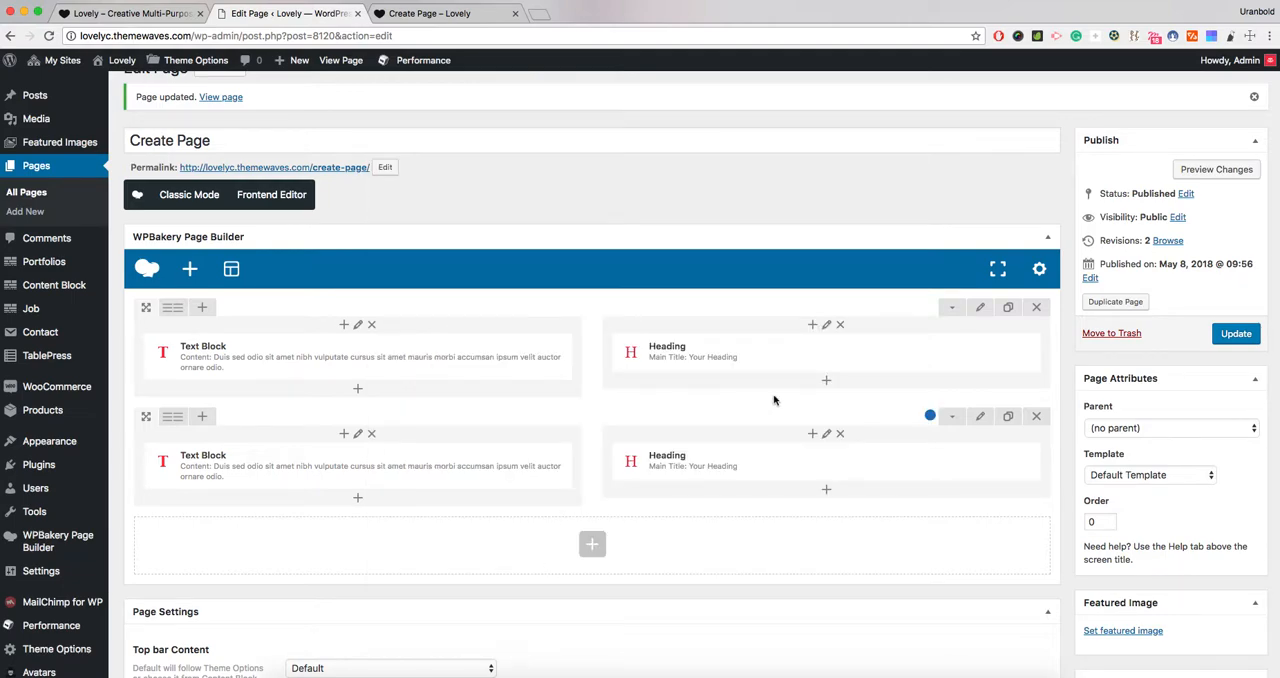
pyautogui.click(1233, 338)
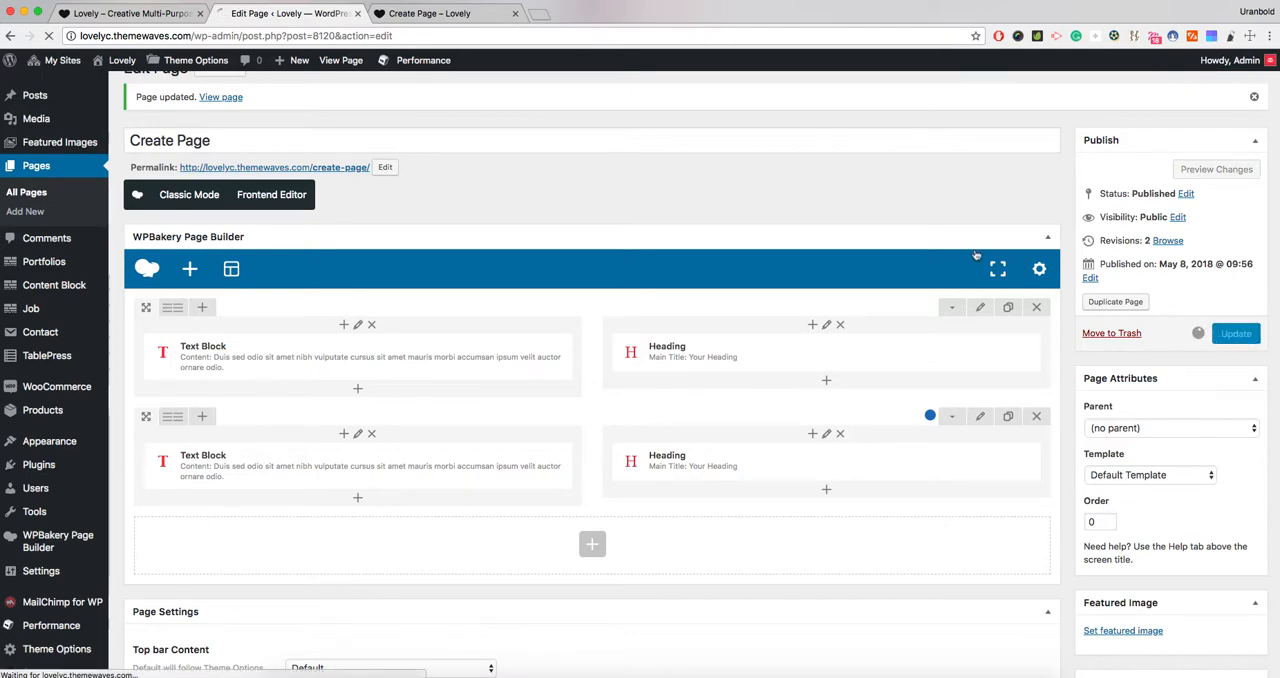
# - Reload the live page and compare the text and heading in the blue full-width row with the first row
pyautogui.click(407, 17)
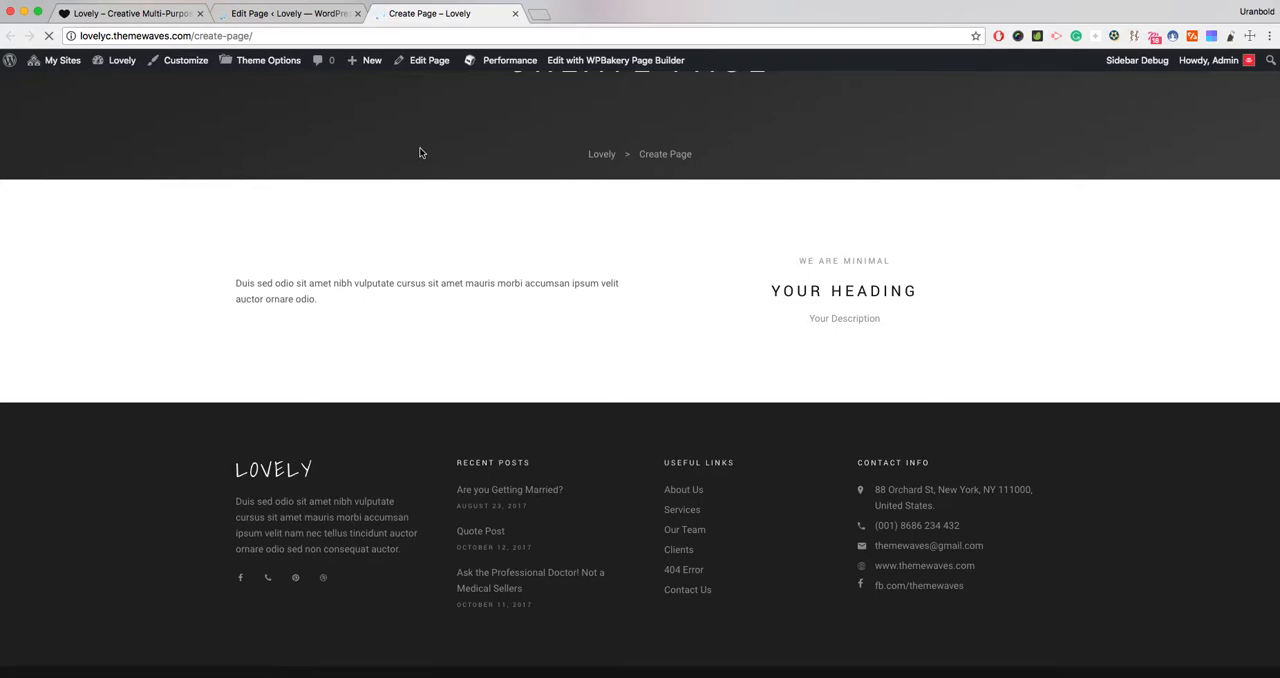
pyautogui.scroll(-2, 424, 195)
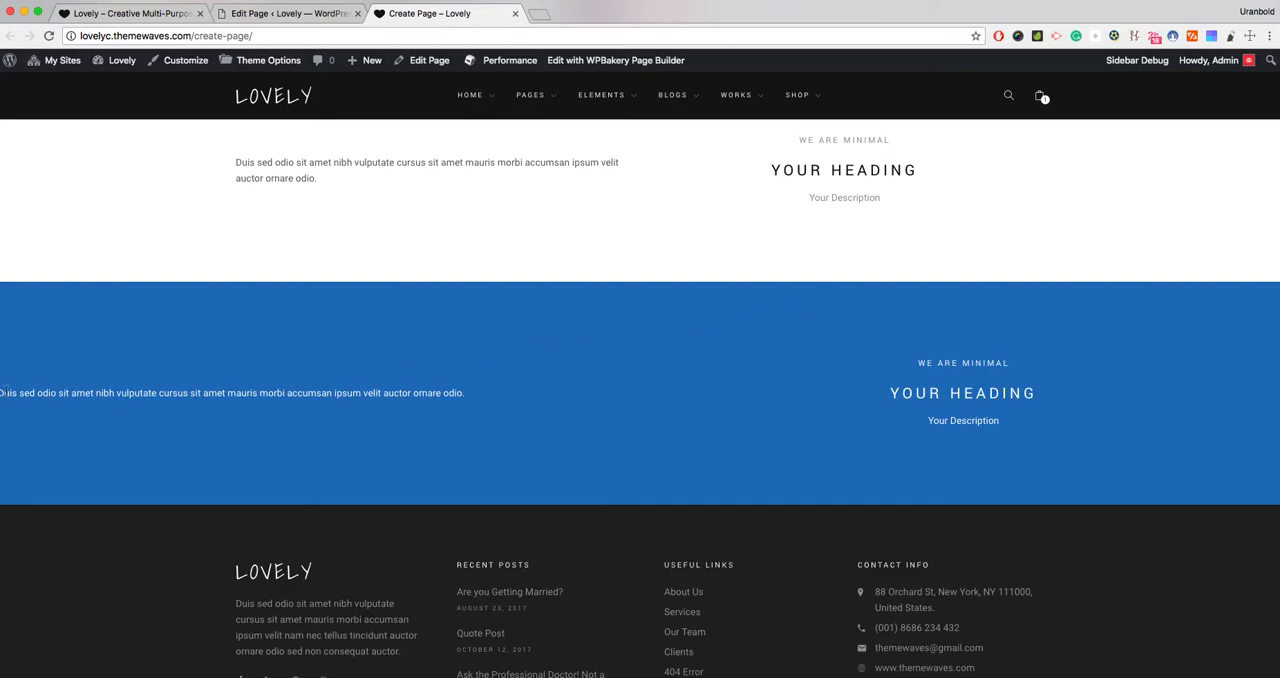
pyautogui.moveTo(459, 395); pyautogui.dragTo(350, 390)
pyautogui.moveTo(920, 361); pyautogui.dragTo(1021, 438)
pyautogui.scroll(1, 1021, 437)
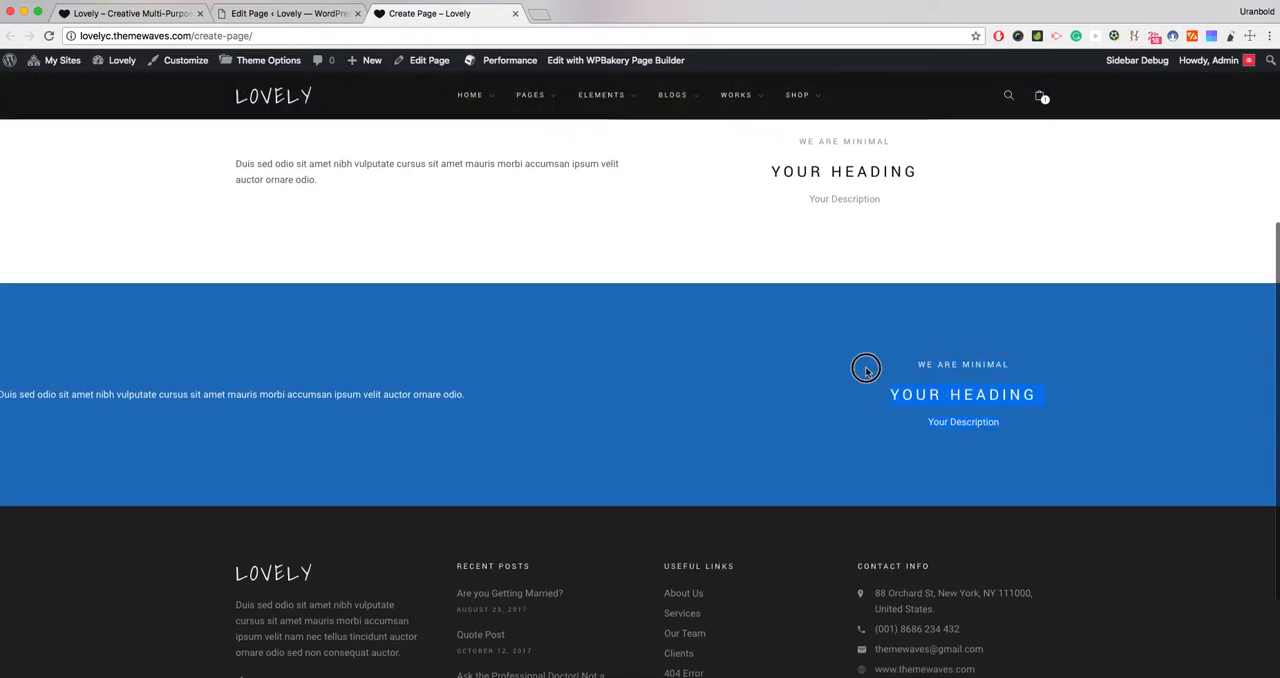
pyautogui.scroll(-1, 430, 353)
pyautogui.scroll(3, 463, 352)
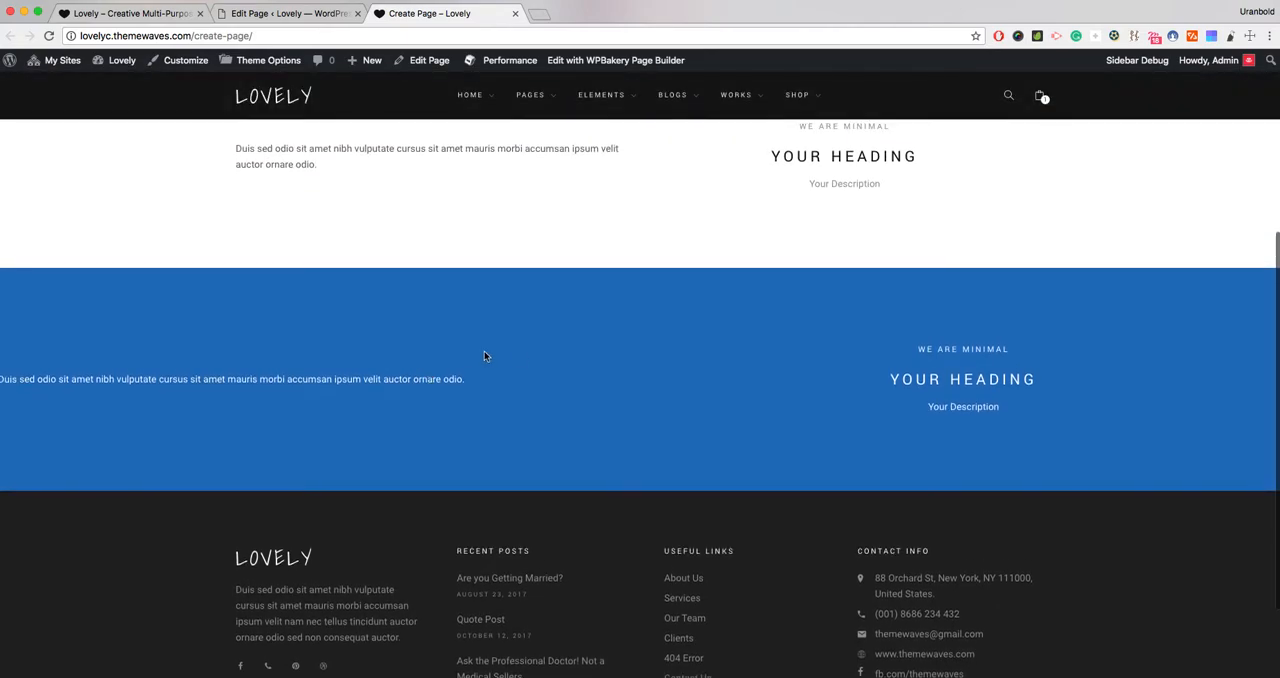
pyautogui.scroll(1, 519, 357)
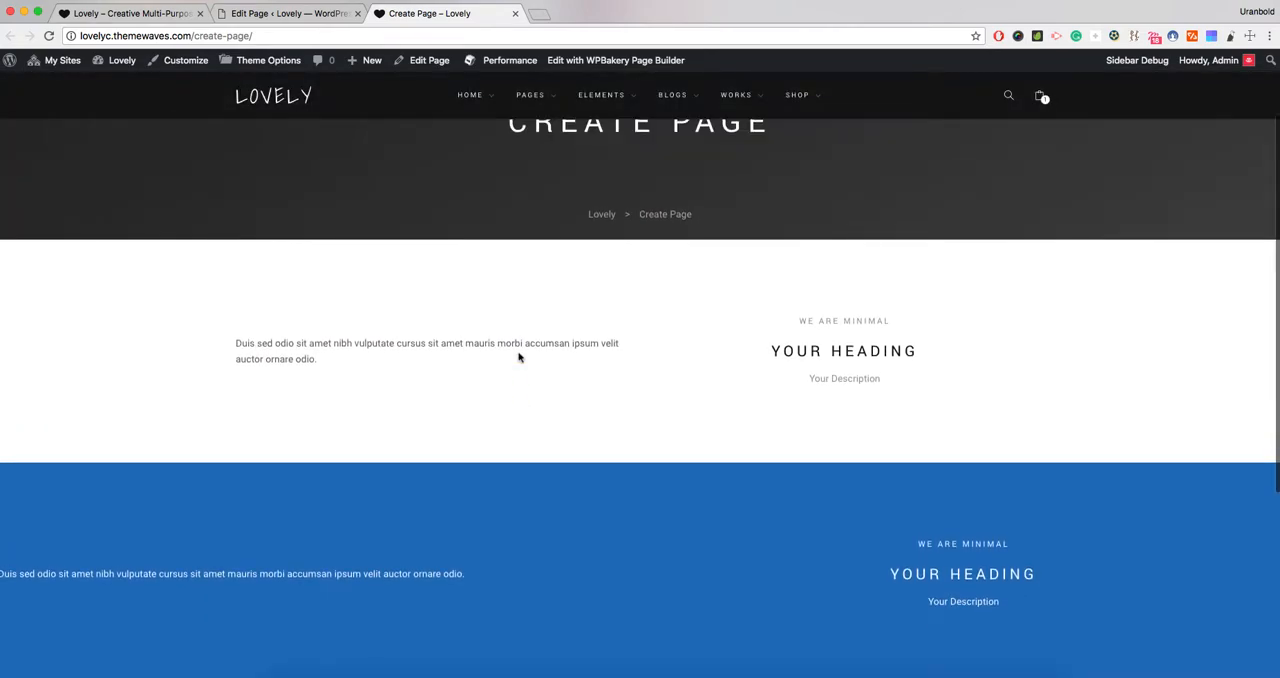
pyautogui.scroll(-2, 519, 357)
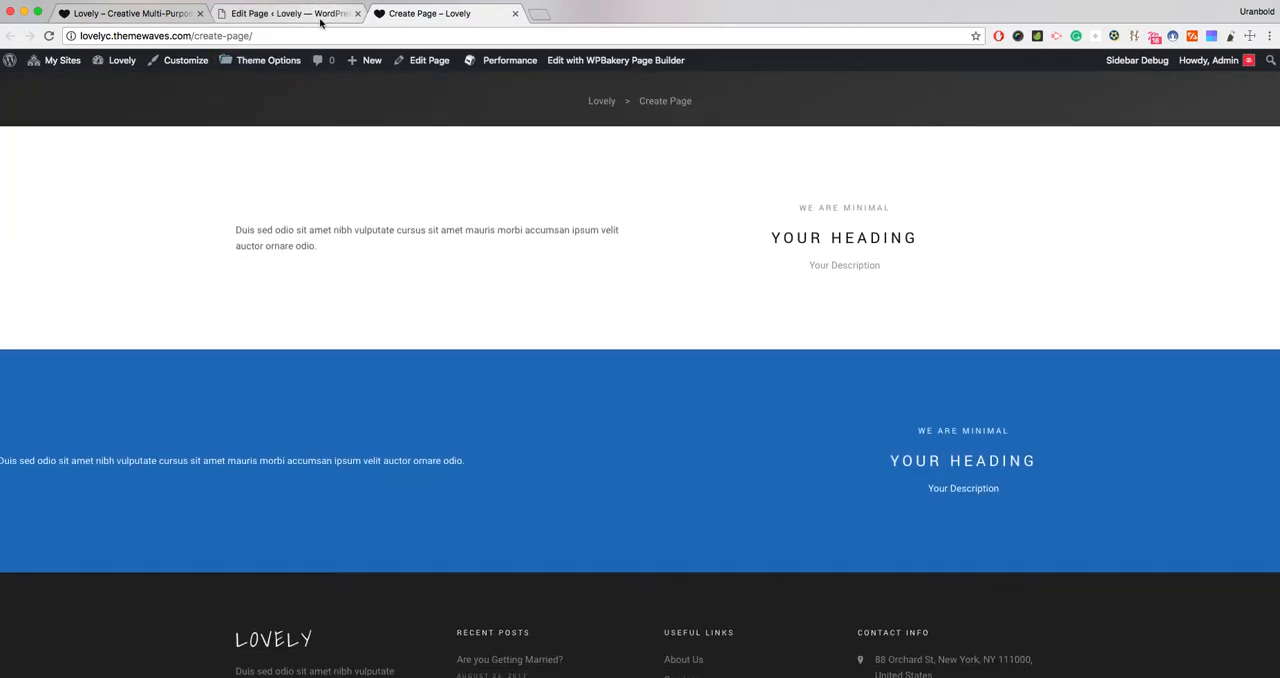
# - Return to the page editor and look through the list of elements that can be added to the page
pyautogui.click(300, 14)
pyautogui.scroll(-3, 494, 268)
pyautogui.scroll(-2, 495, 272)
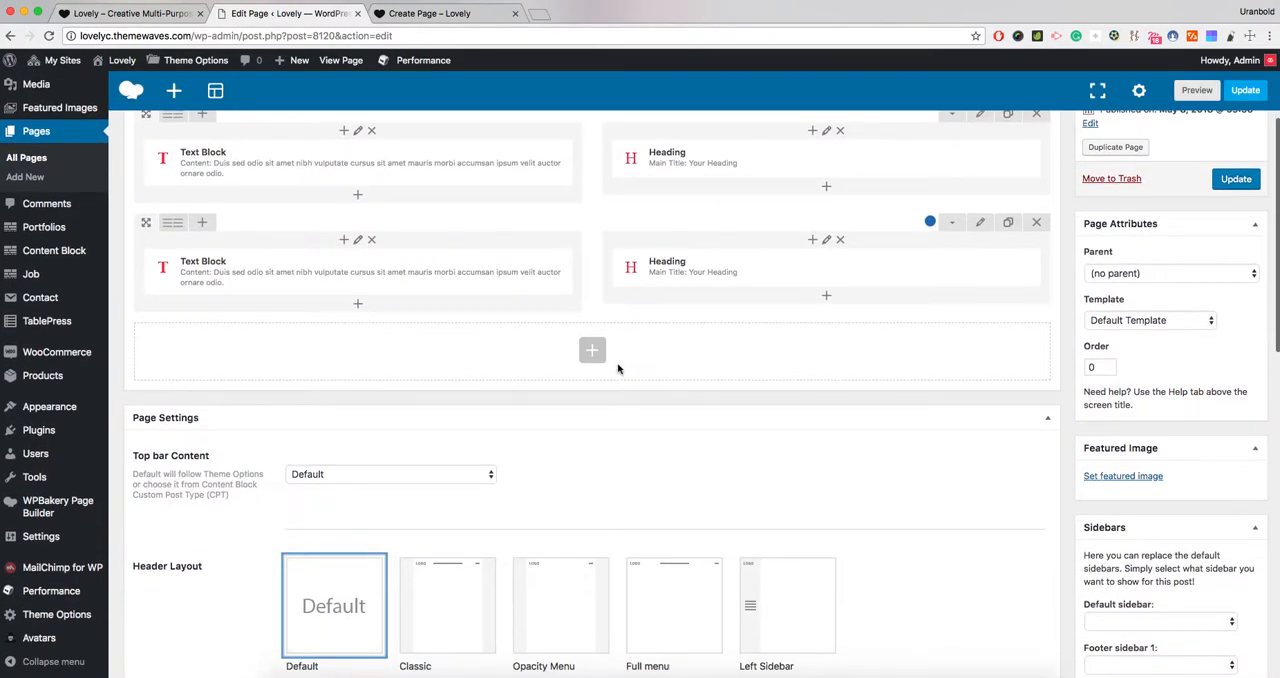
pyautogui.click(591, 346)
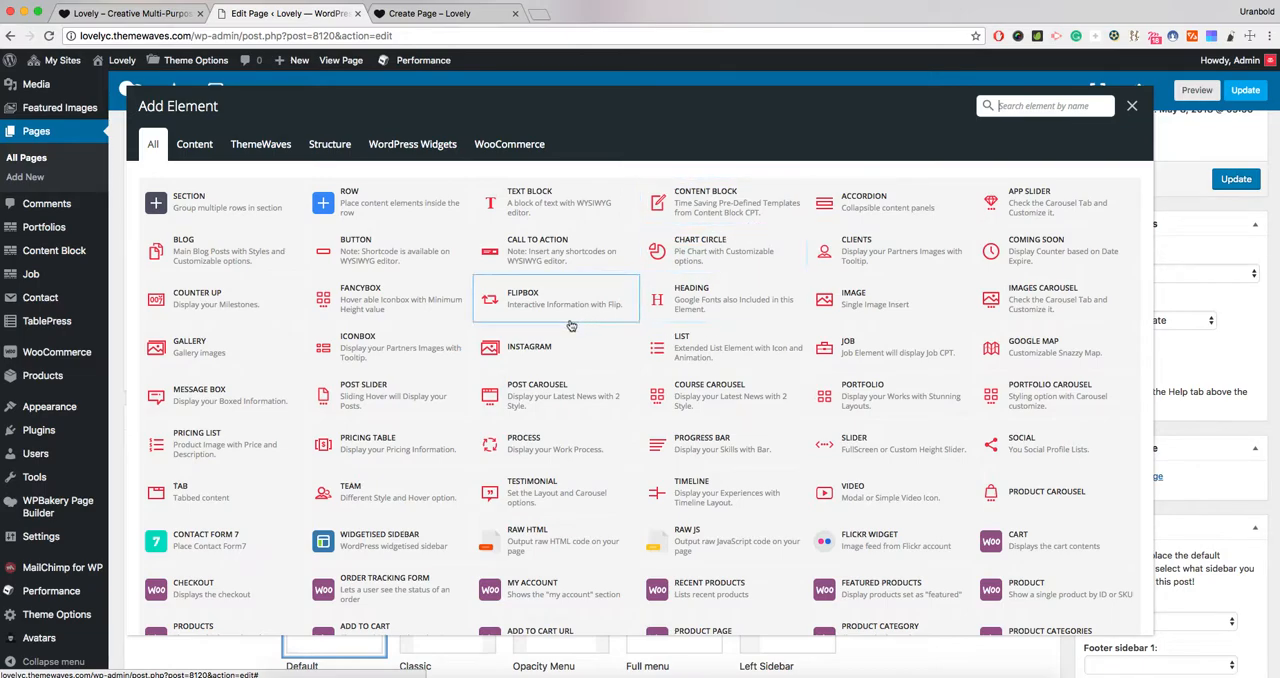
pyautogui.scroll(-1, 565, 325)
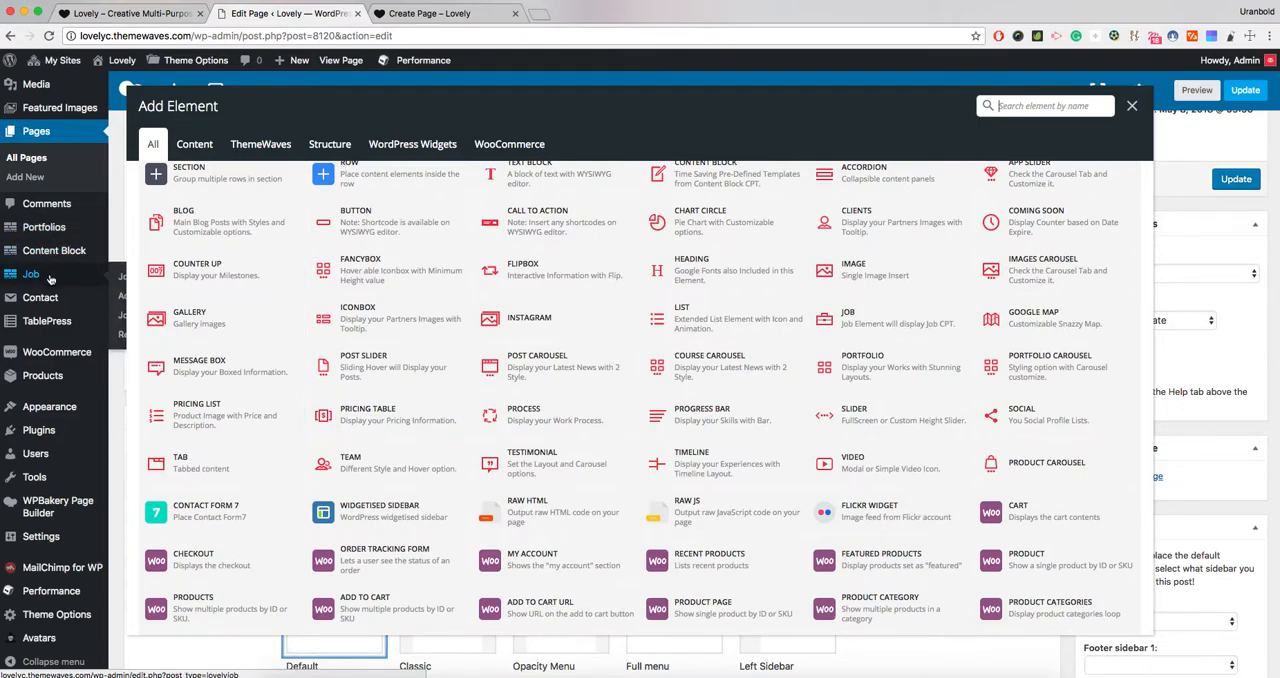
pyautogui.scroll(1, 690, 290)
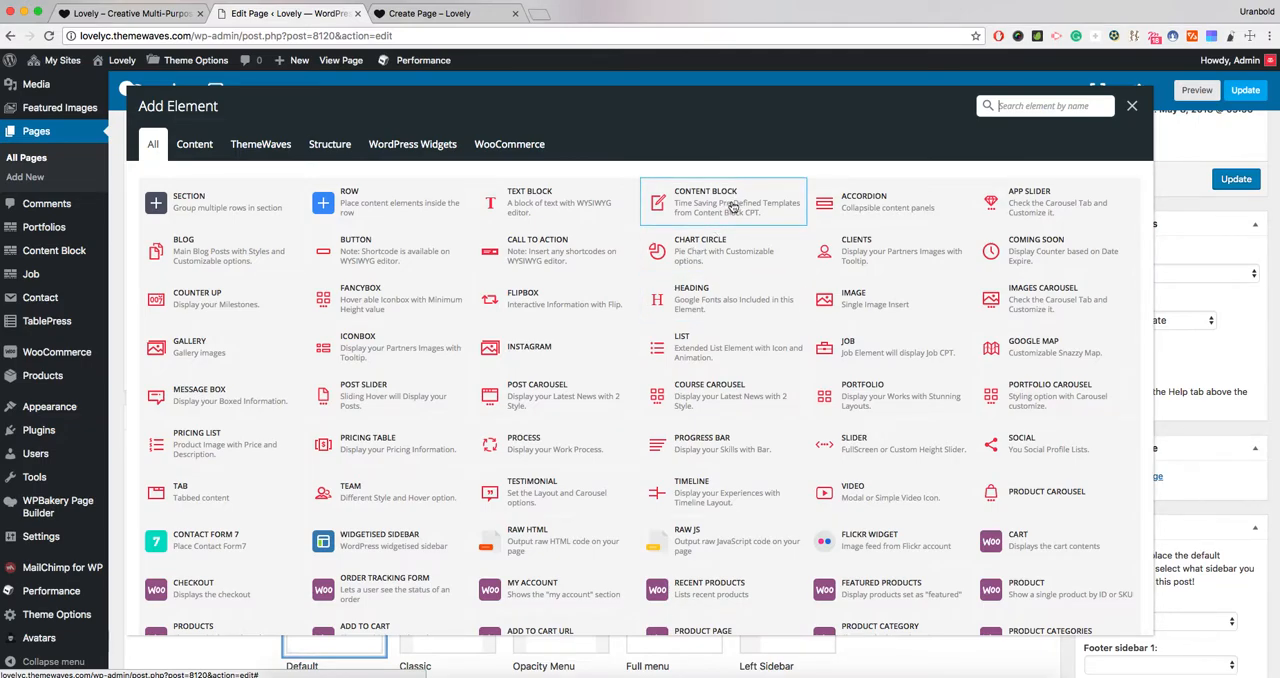
pyautogui.click(1132, 106)
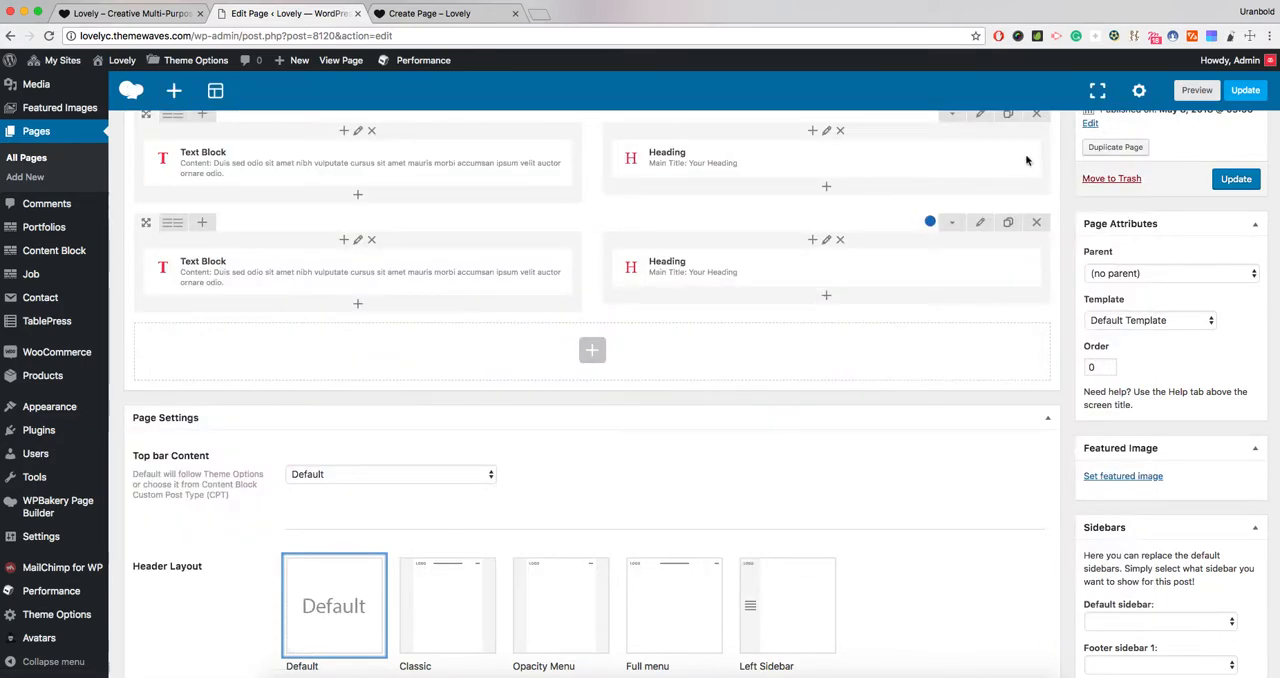
# - Examine the Top bar Content choices and their description in the Page Settings
pyautogui.scroll(-1, 626, 306)
pyautogui.scroll(-5, 626, 306)
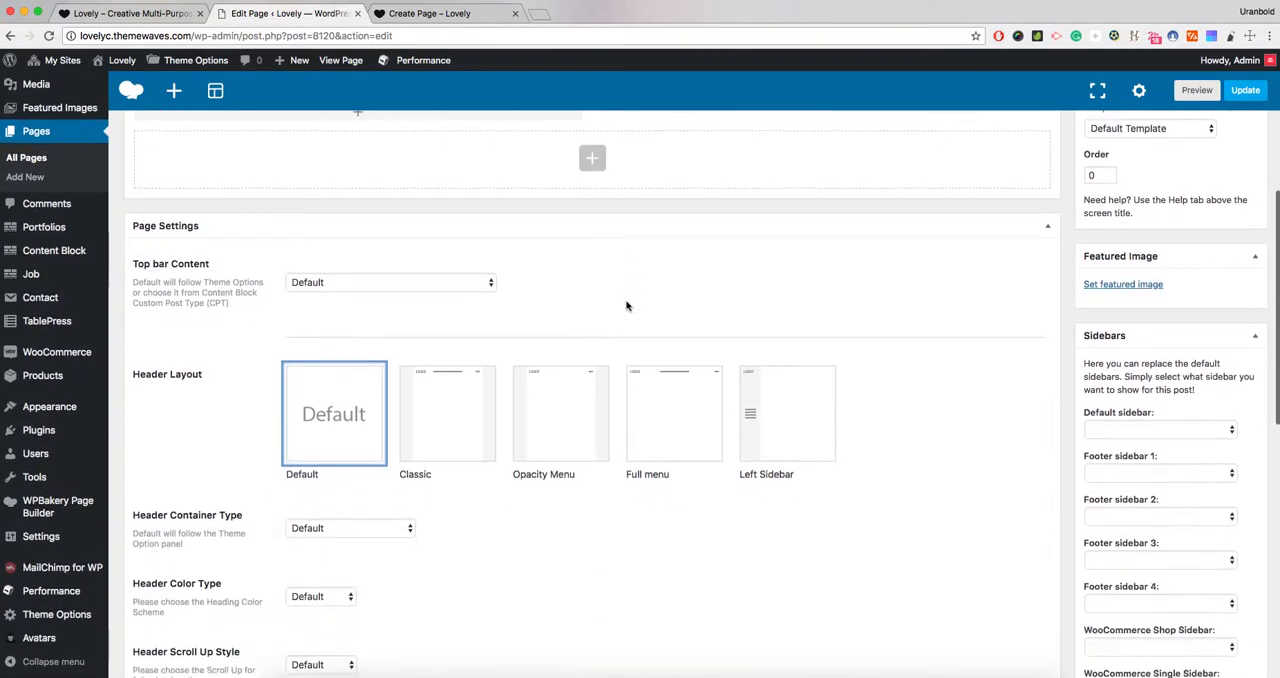
pyautogui.scroll(-1, 627, 306)
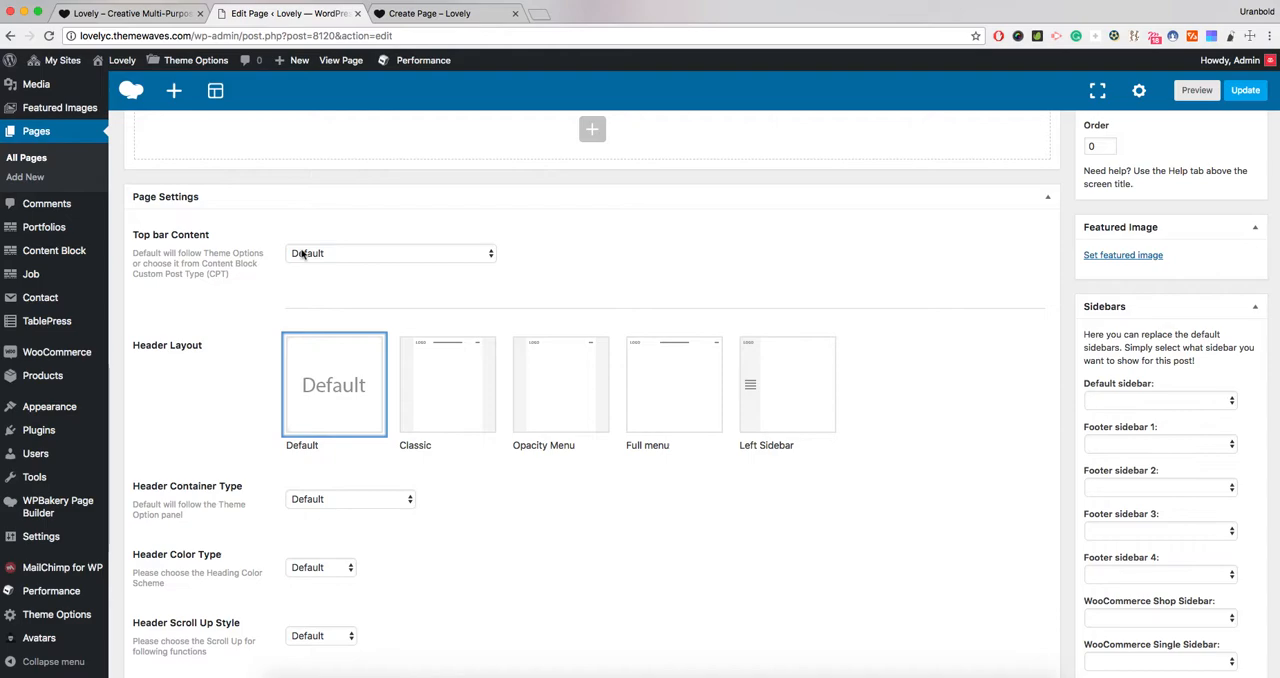
pyautogui.click(303, 255)
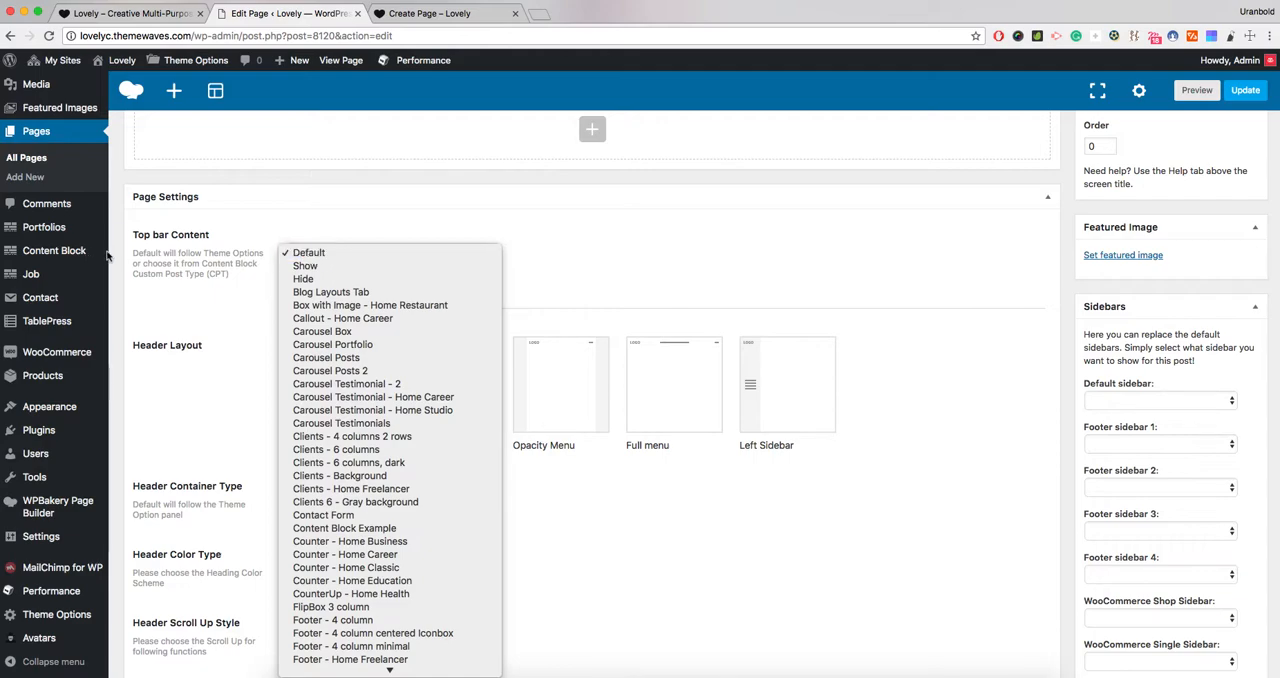
pyautogui.click(203, 265)
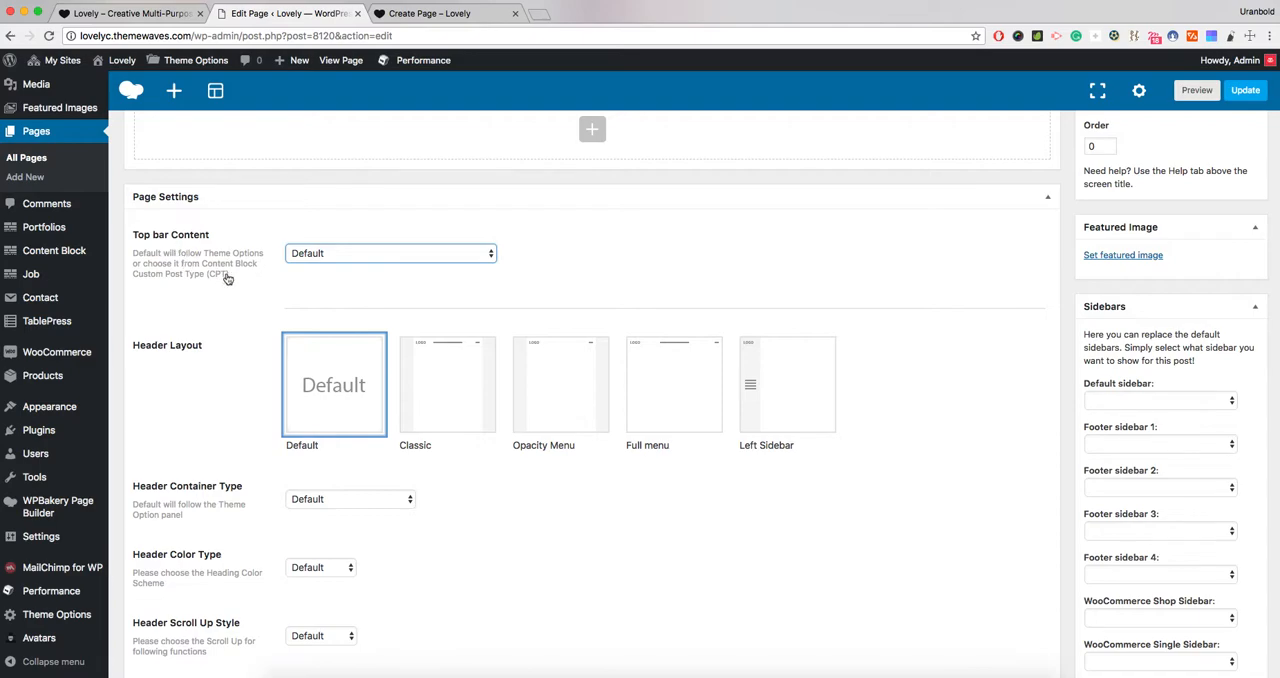
pyautogui.moveTo(229, 277); pyautogui.dragTo(173, 268)
pyautogui.click(183, 277)
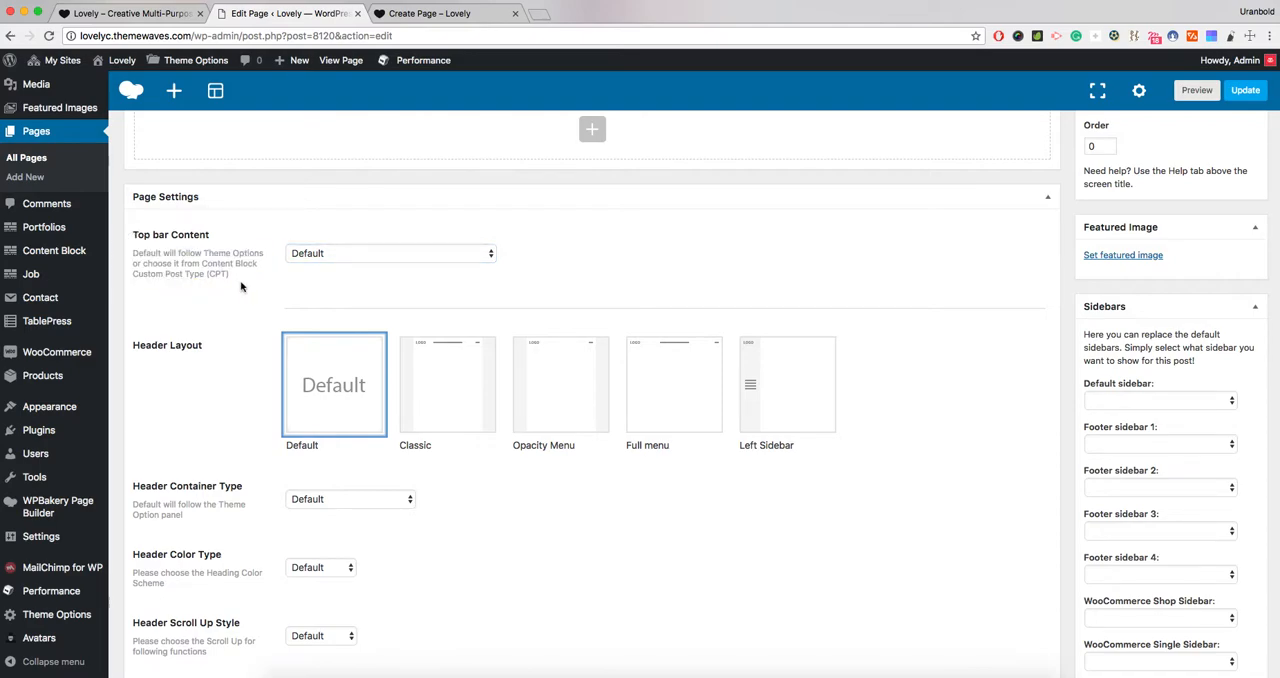
# - Try the Full menu and Opacity Menu header layouts, and set Header Layout to Left Sidebar
pyautogui.scroll(-1, 243, 286)
pyautogui.scroll(-4, 240, 334)
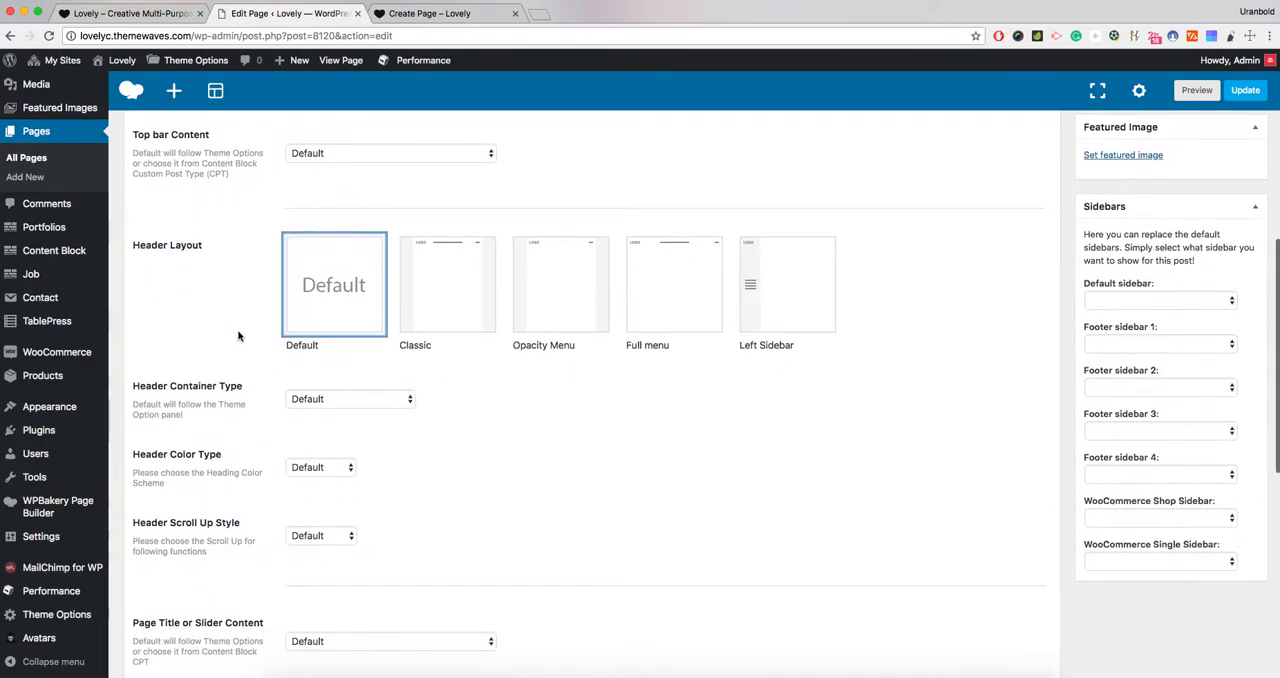
pyautogui.click(763, 307)
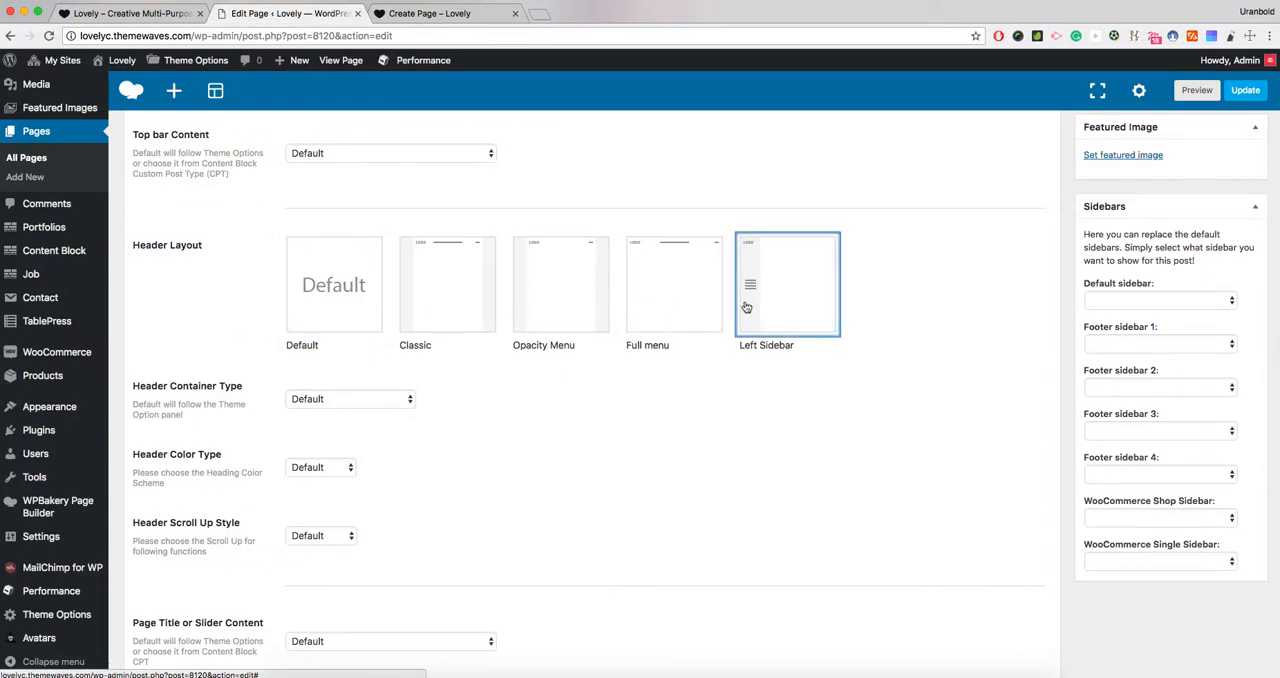
pyautogui.click(680, 311)
pyautogui.click(560, 311)
pyautogui.click(765, 306)
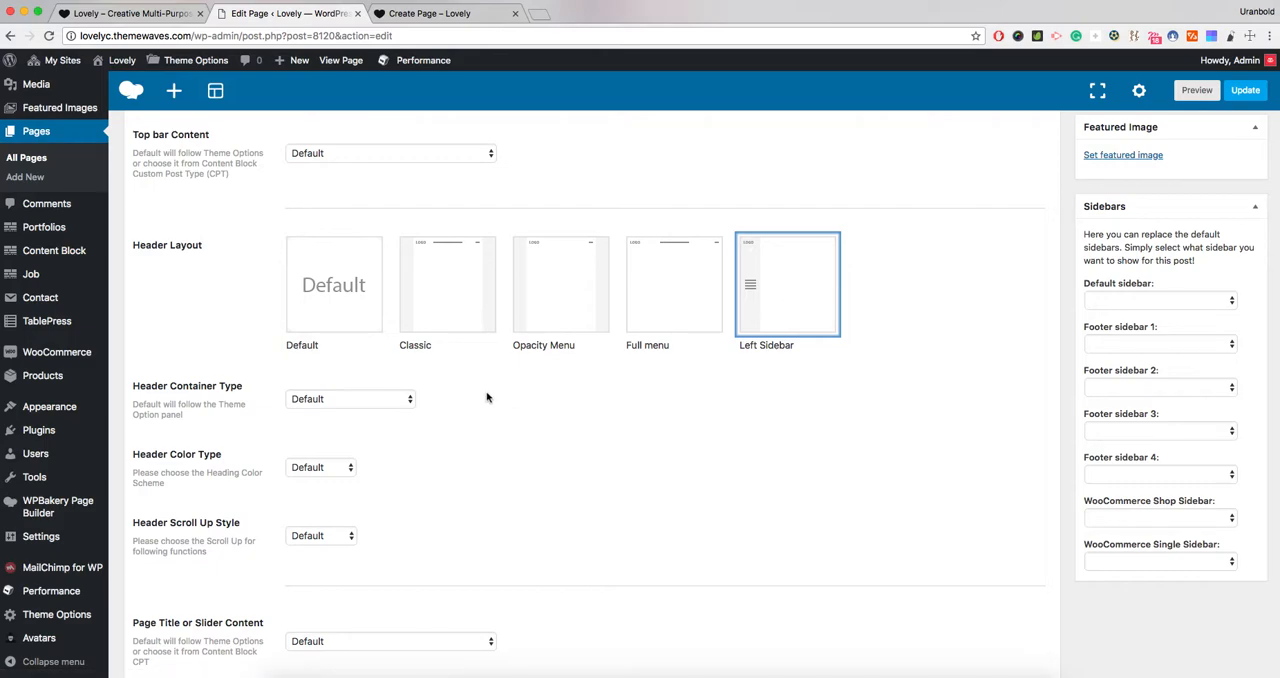
# - Set the Header Layout to Classic and the Header Container Type to 100% Fullwidth Container
pyautogui.click(471, 334)
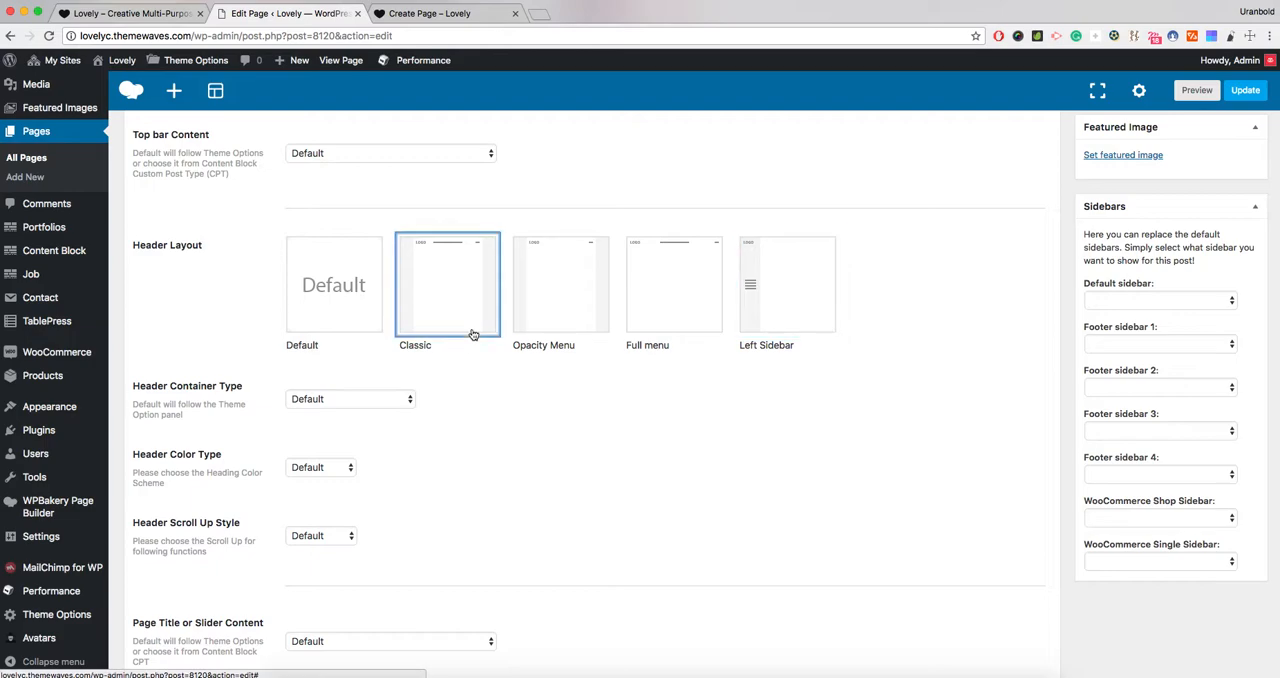
pyautogui.click(554, 331)
pyautogui.click(466, 327)
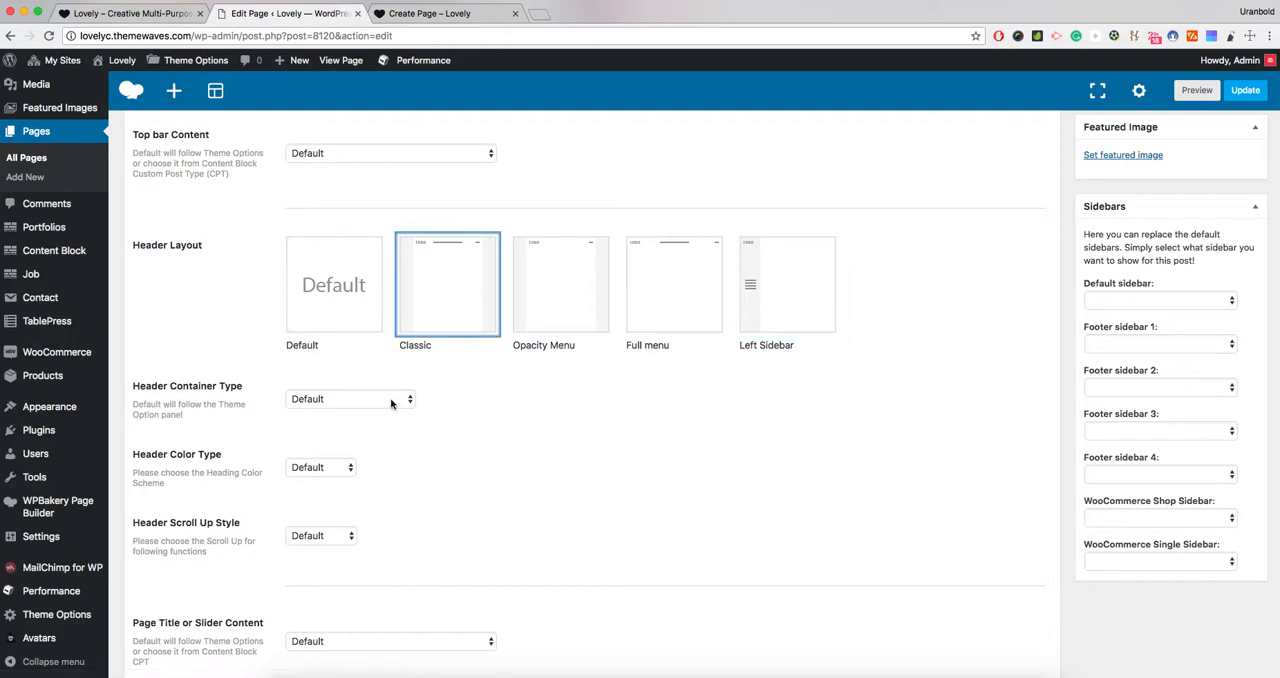
pyautogui.click(391, 403)
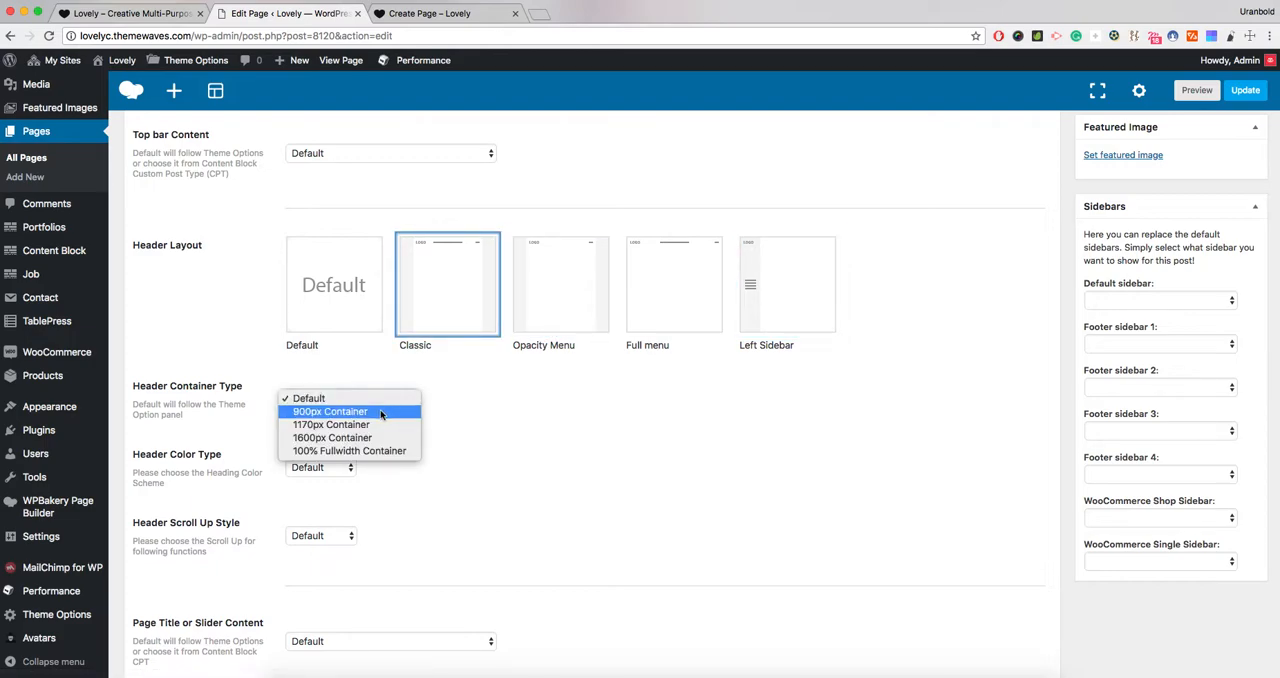
pyautogui.click(367, 451)
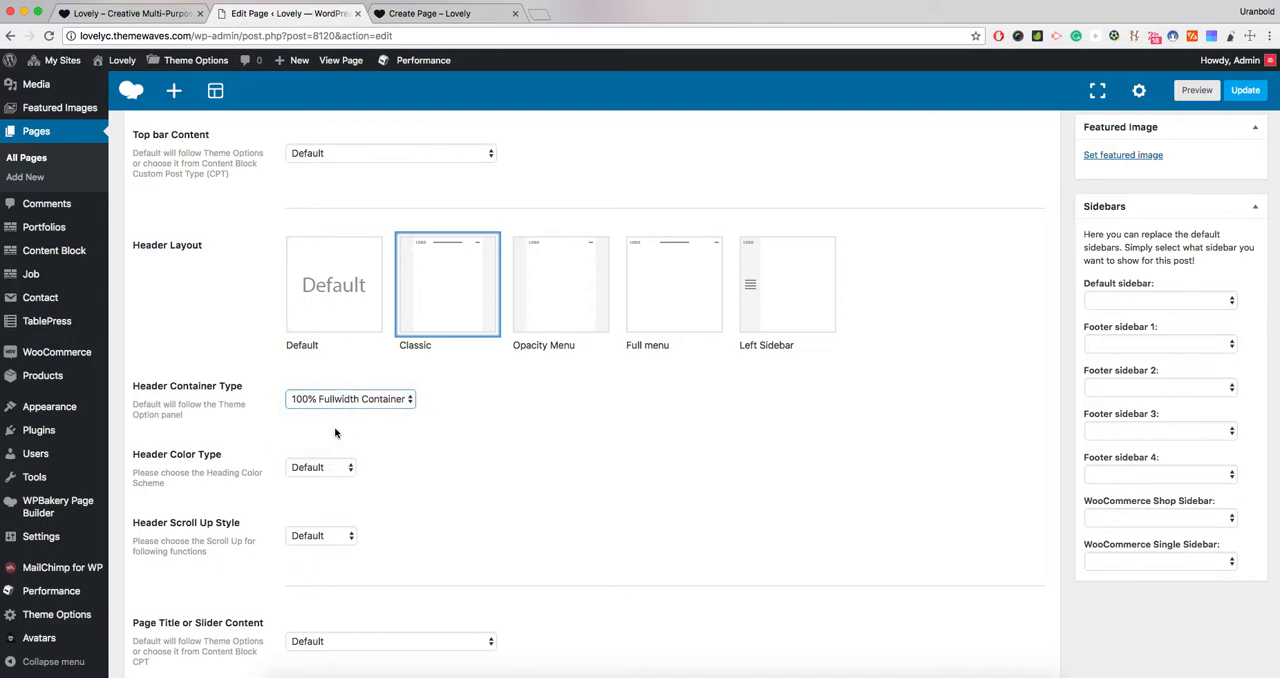
pyautogui.click(386, 436)
# - Set the Header Color Type to Transparent and the Header Scroll Up Style to Fixed to Top
pyautogui.scroll(-2, 386, 432)
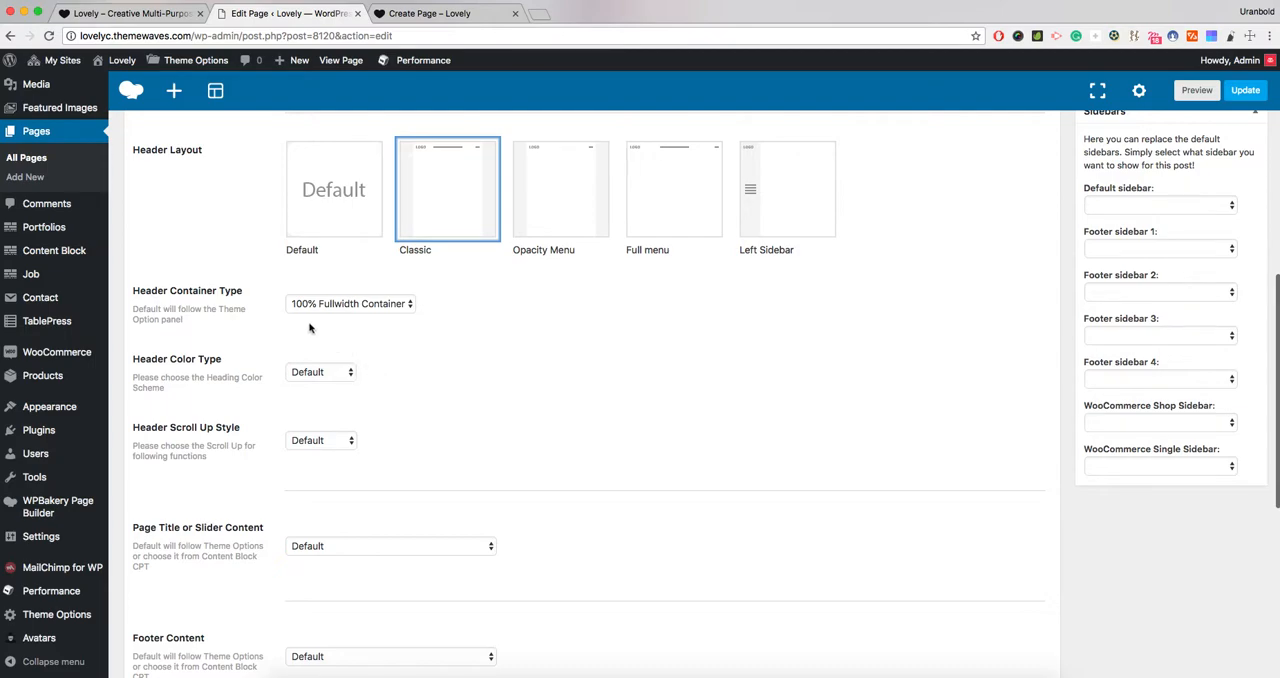
pyautogui.click(334, 367)
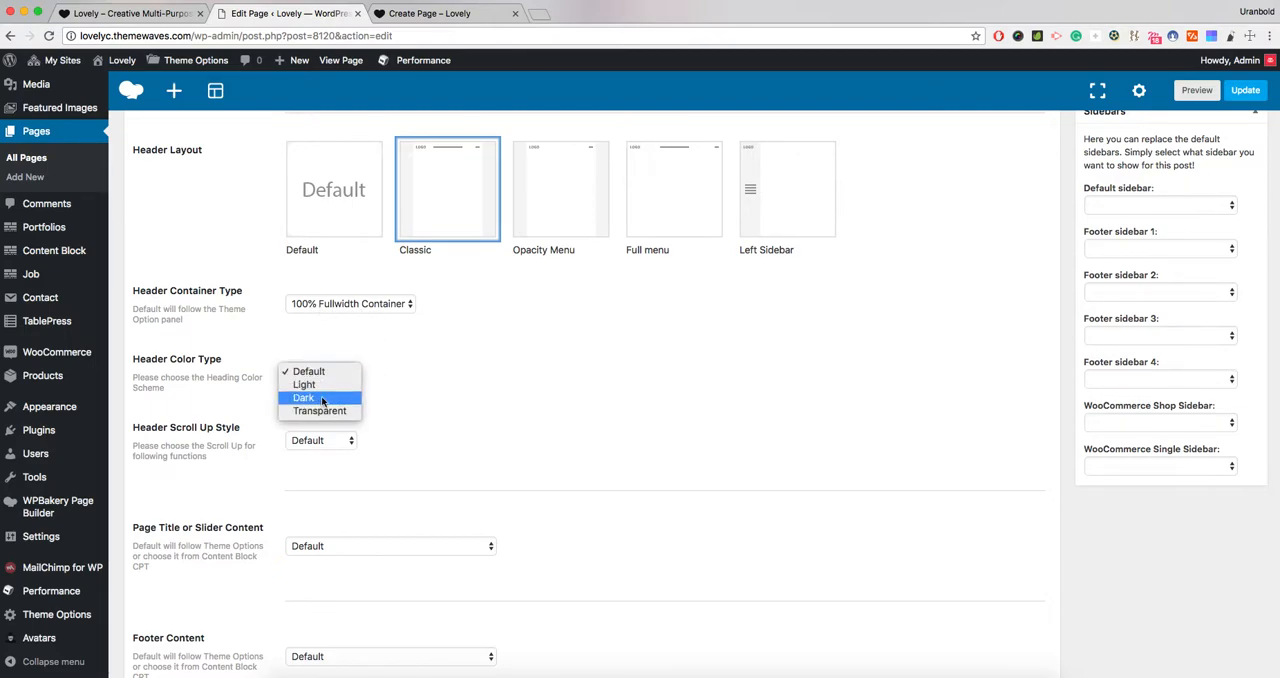
pyautogui.click(322, 411)
pyautogui.scroll(-1, 406, 390)
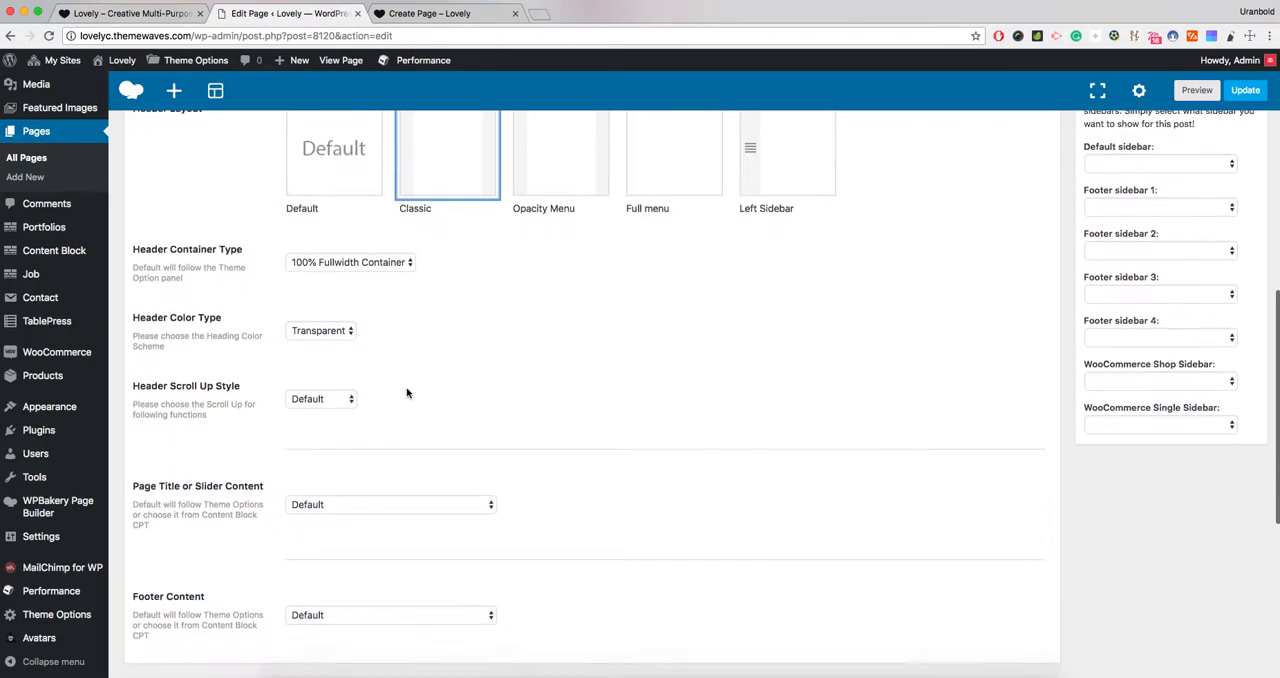
pyautogui.click(343, 389)
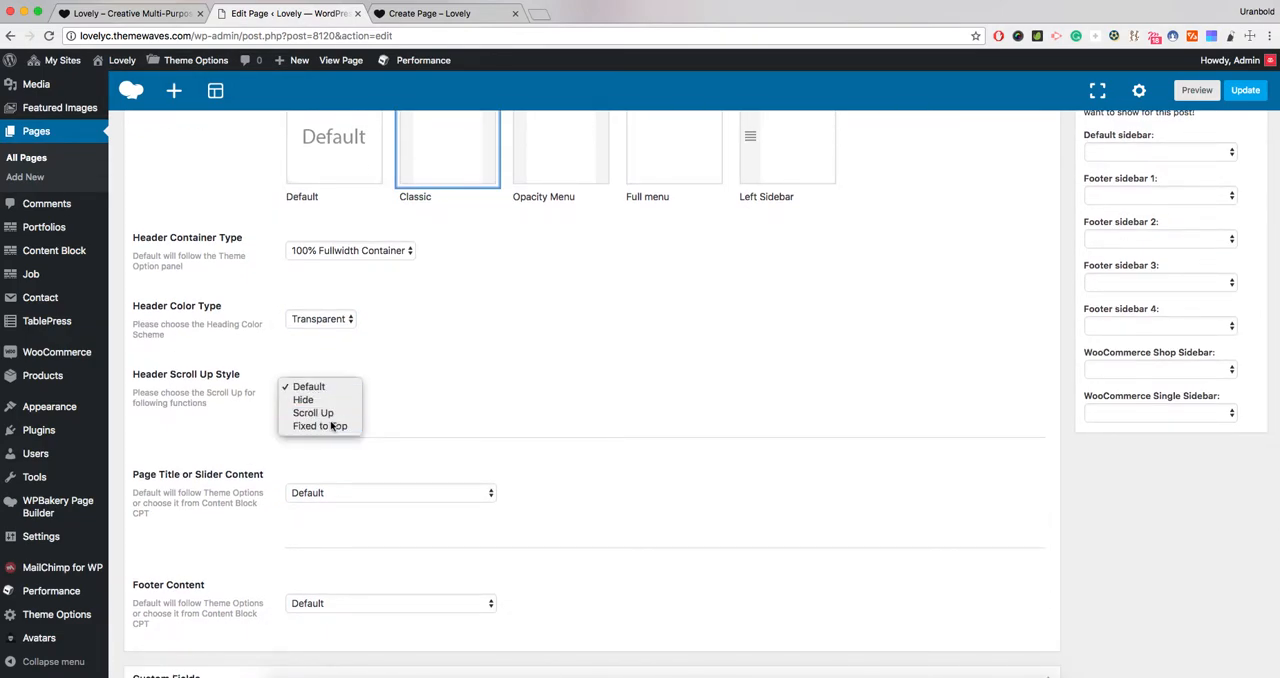
pyautogui.click(331, 427)
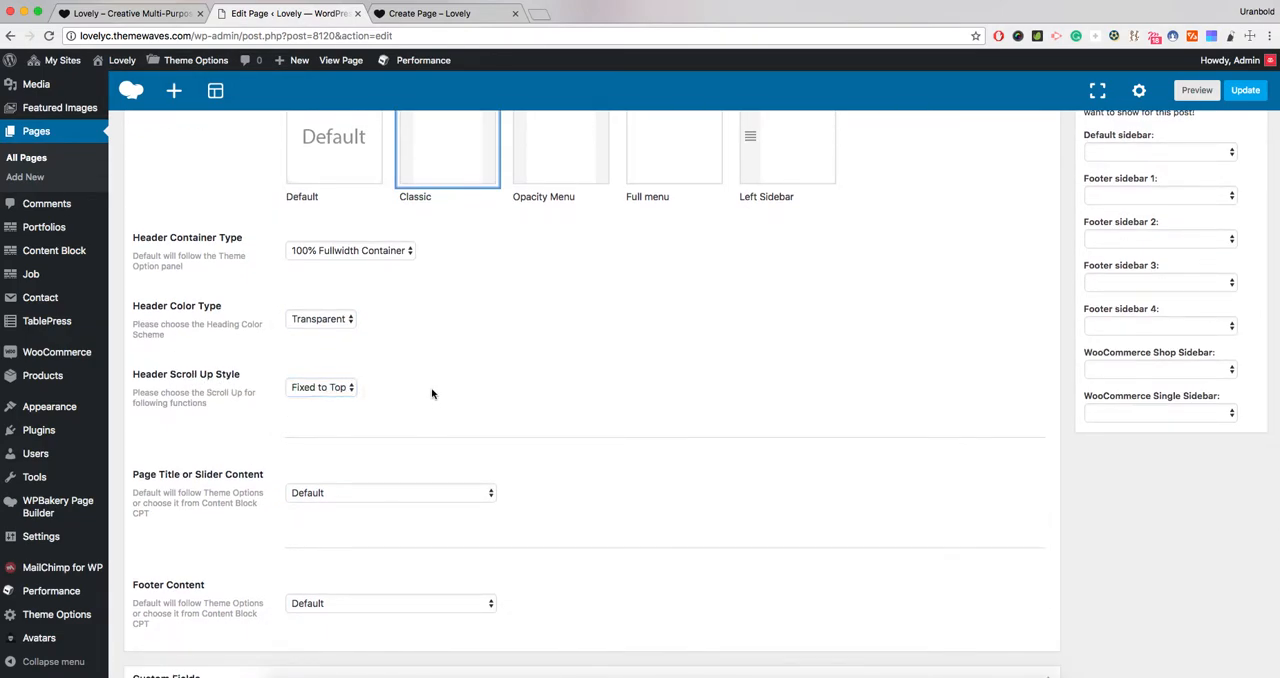
# - Update the page to save the new header settings
pyautogui.scroll(-3, 431, 396)
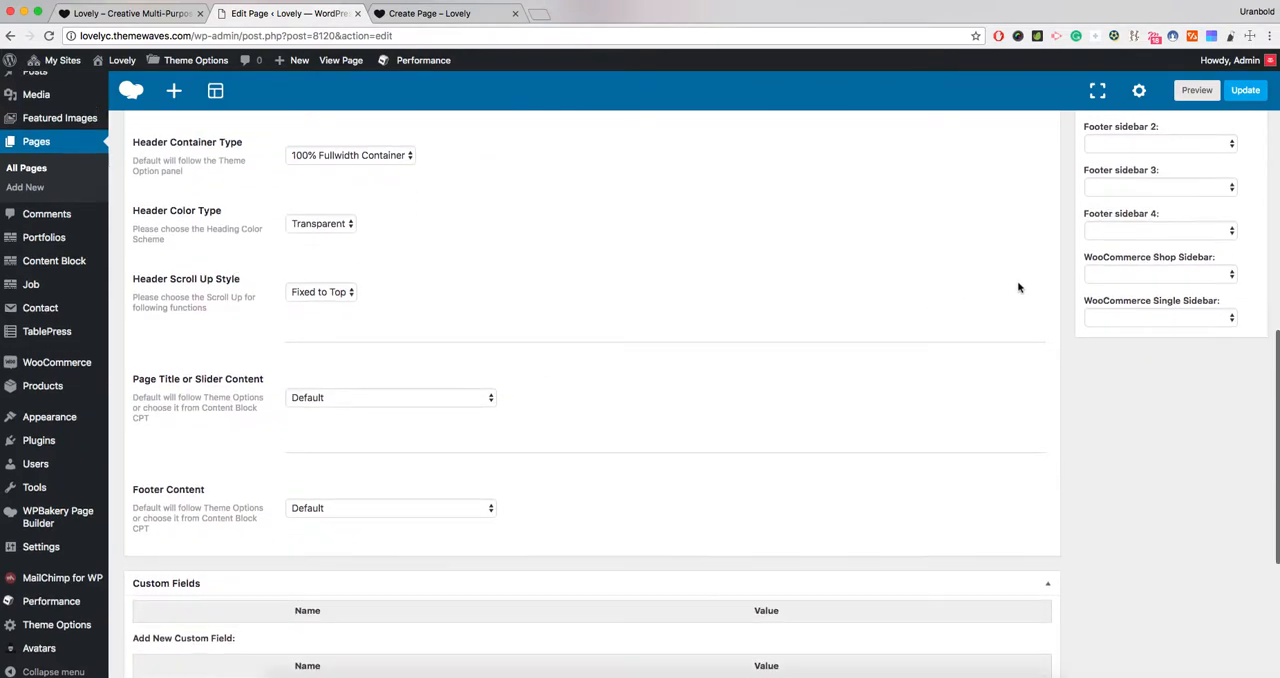
pyautogui.scroll(10, 1020, 288)
pyautogui.click(1246, 261)
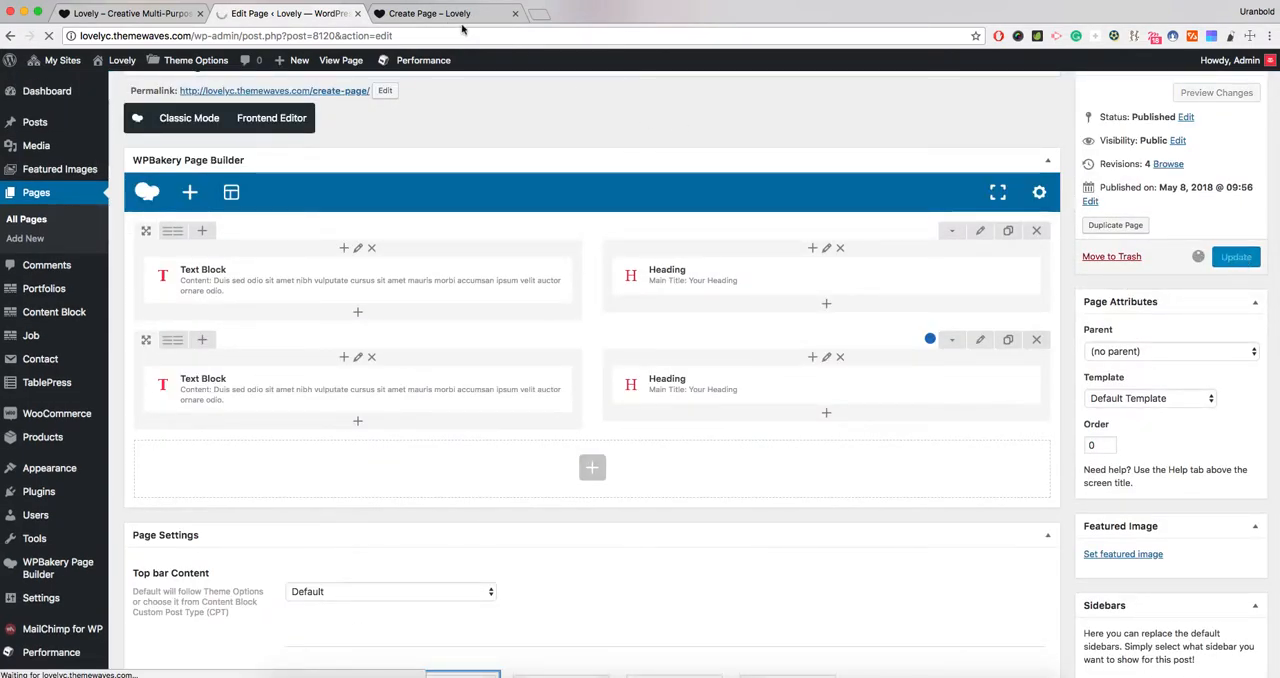
# - Reload the live page and examine the header's width, color and behavior while moving through the page
pyautogui.click(455, 14)
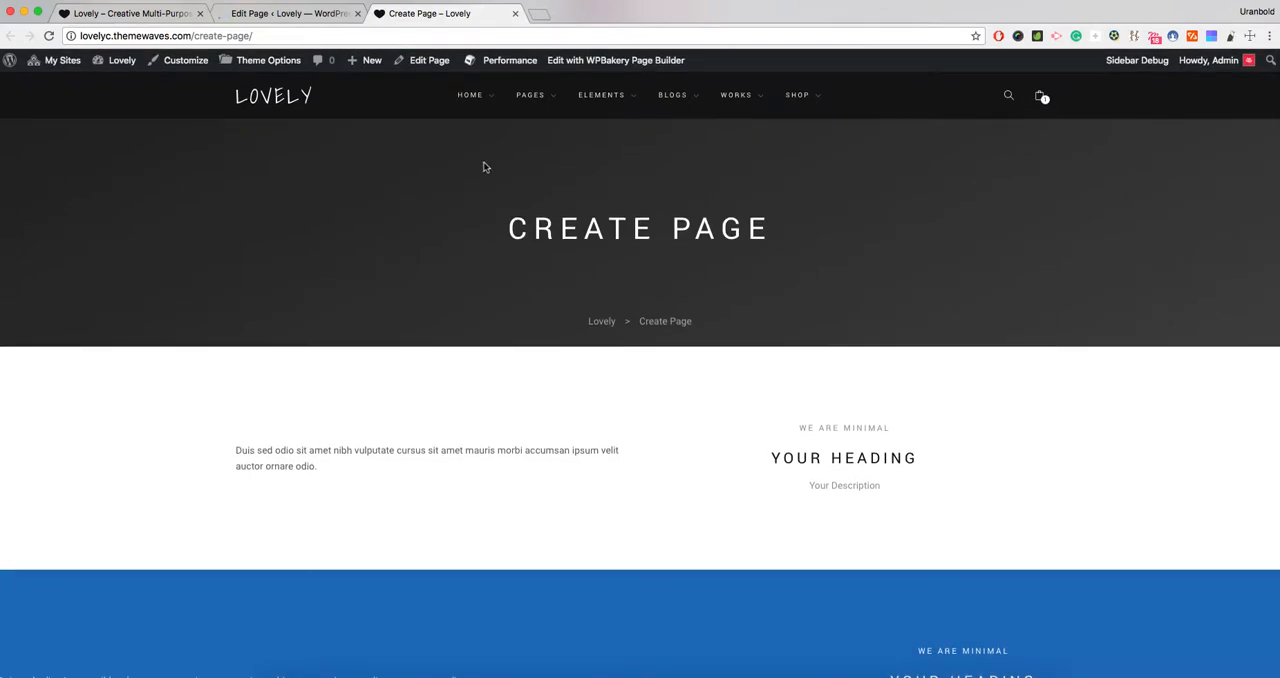
pyautogui.press('super+r')
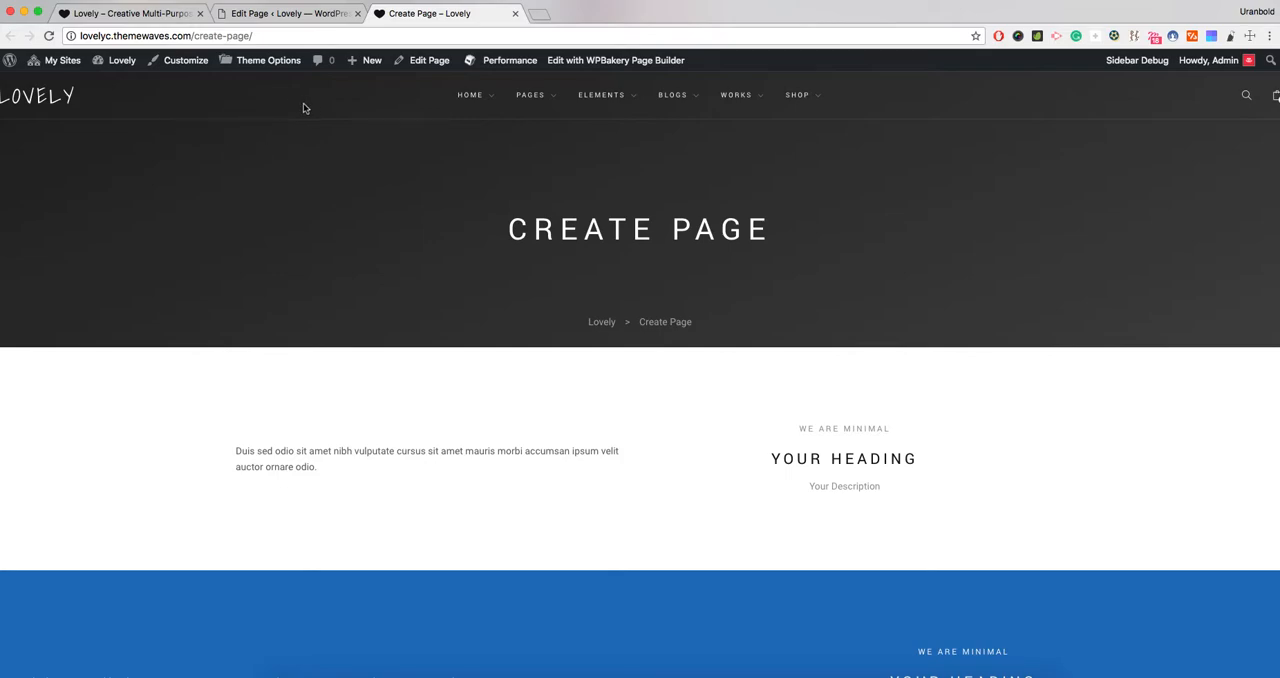
pyautogui.scroll(-5, 296, 164)
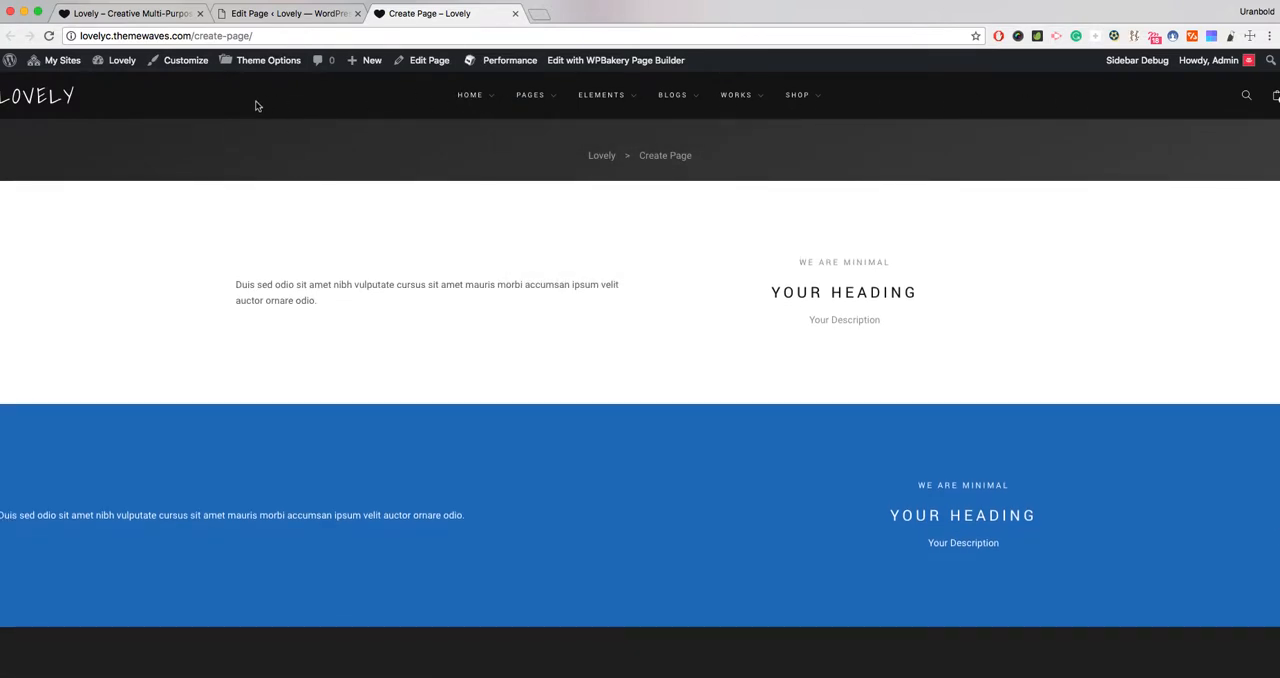
pyautogui.scroll(-5, 279, 203)
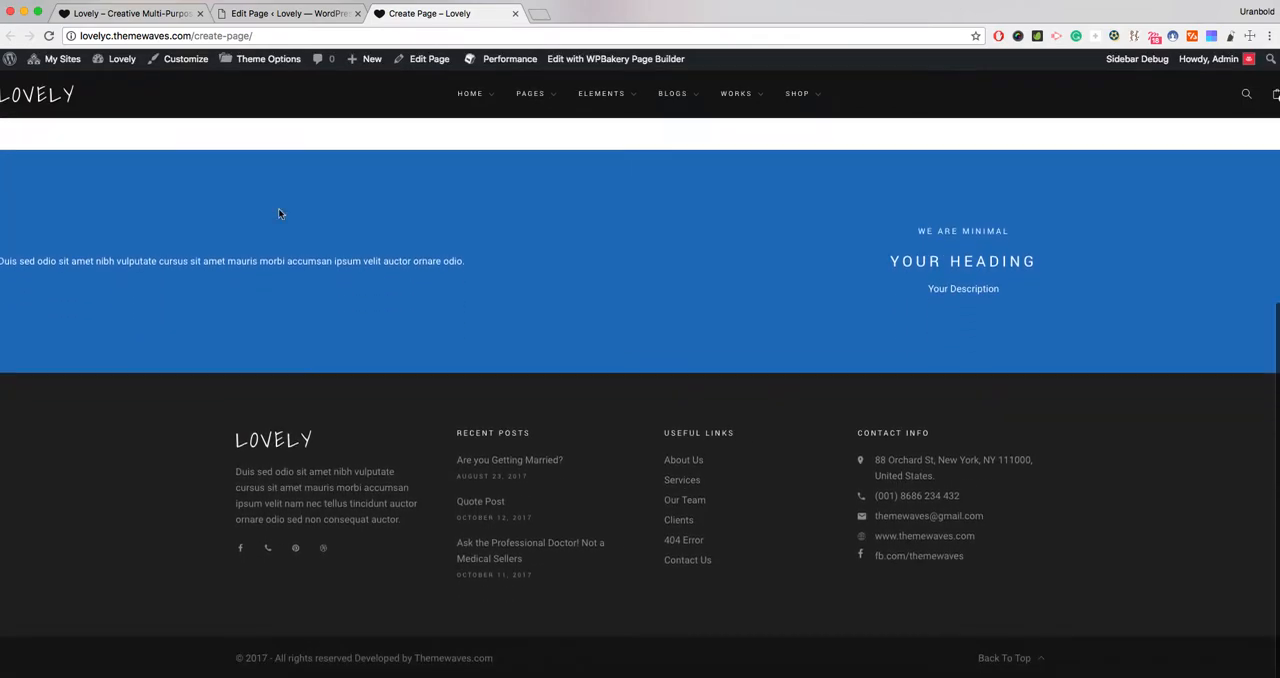
pyautogui.scroll(3, 279, 213)
pyautogui.scroll(4, 279, 213)
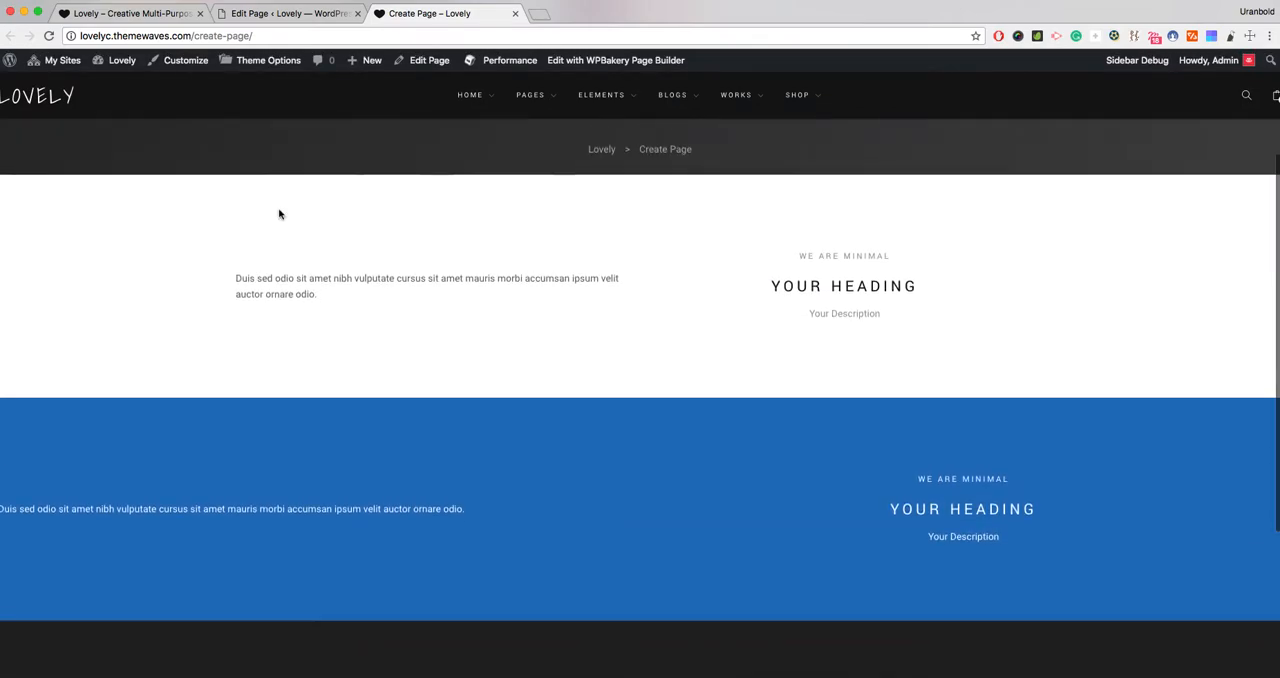
pyautogui.scroll(-3, 279, 213)
pyautogui.scroll(-4, 279, 211)
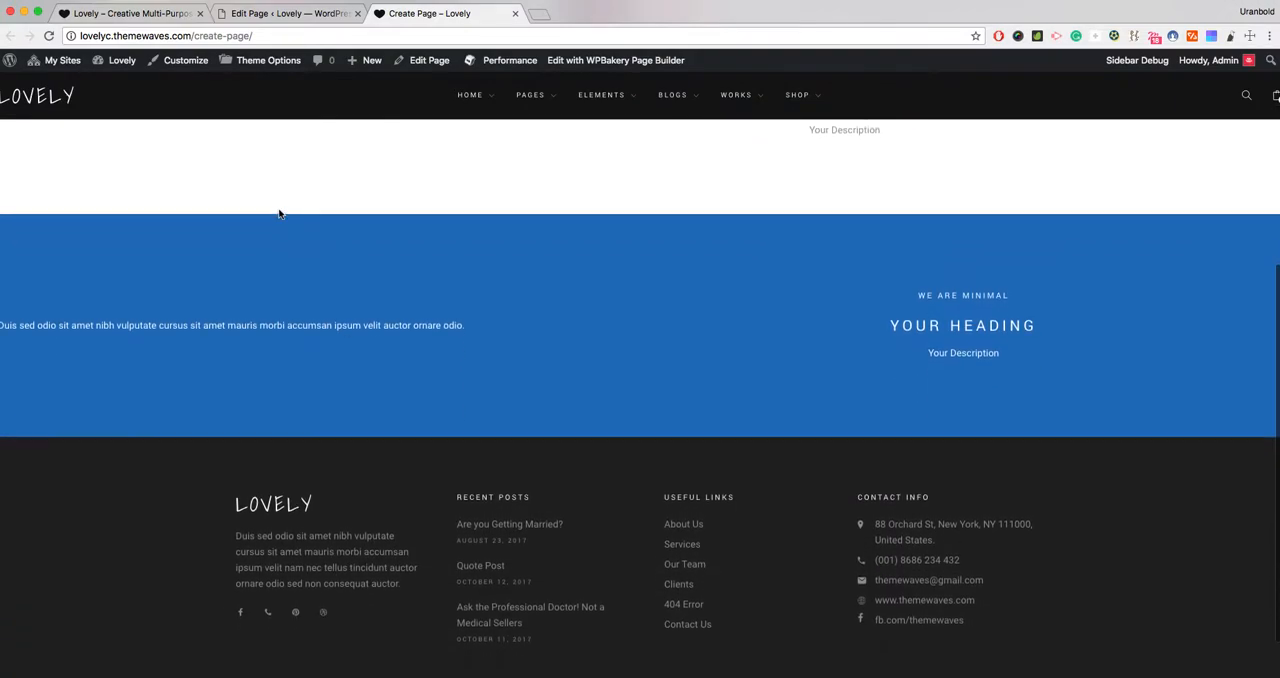
pyautogui.scroll(1, 278, 208)
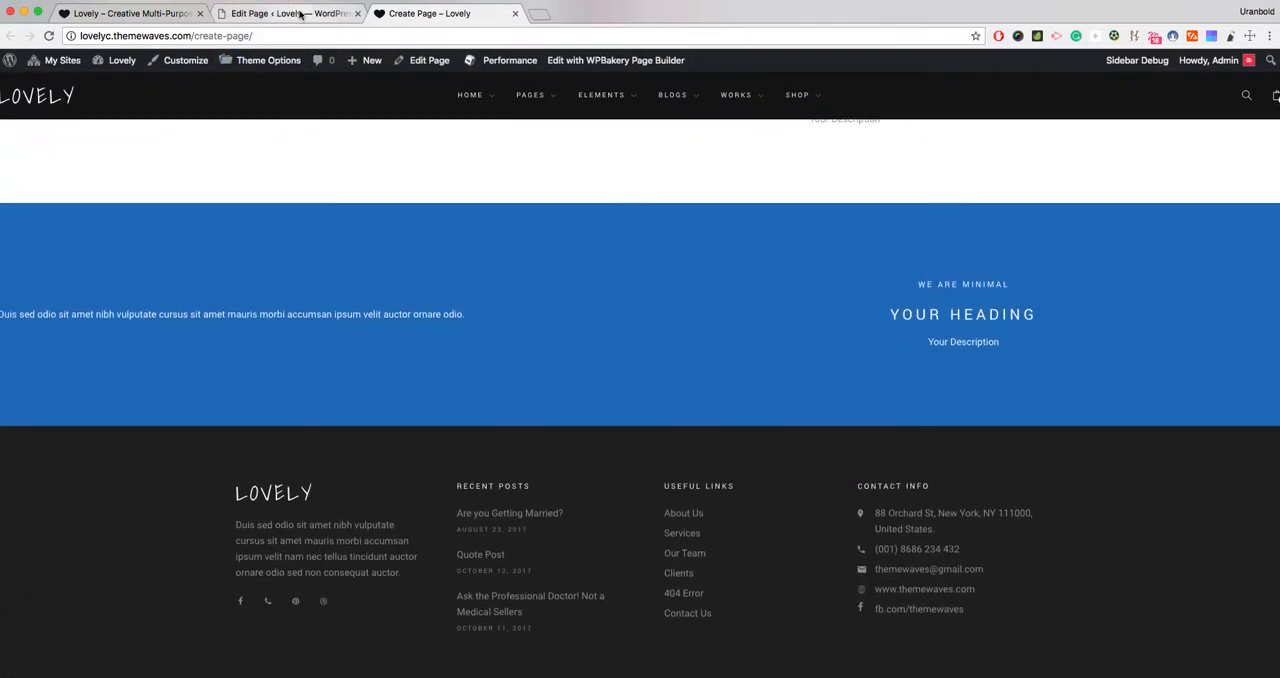
# - Locate the Page Title or Slider Content setting in the page editor and compare it with the live page's title area
pyautogui.click(288, 13)
pyautogui.scroll(-10, 323, 297)
pyautogui.scroll(-3, 323, 299)
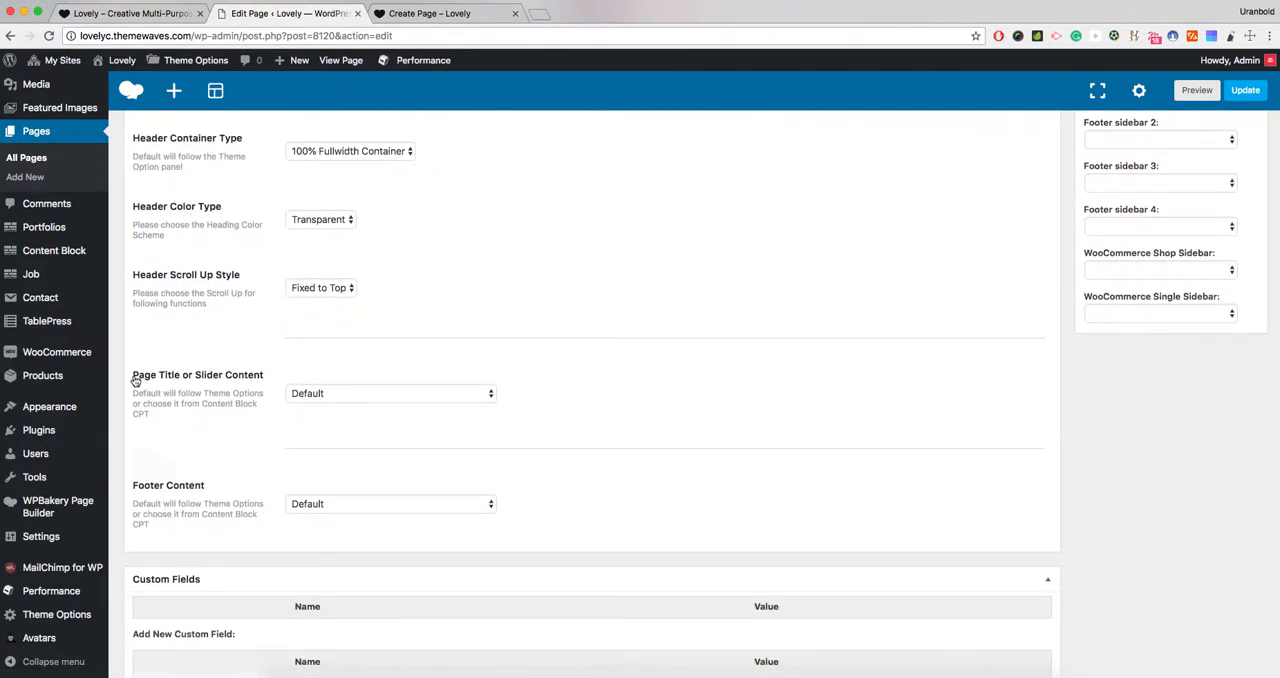
pyautogui.moveTo(134, 376); pyautogui.dragTo(265, 377)
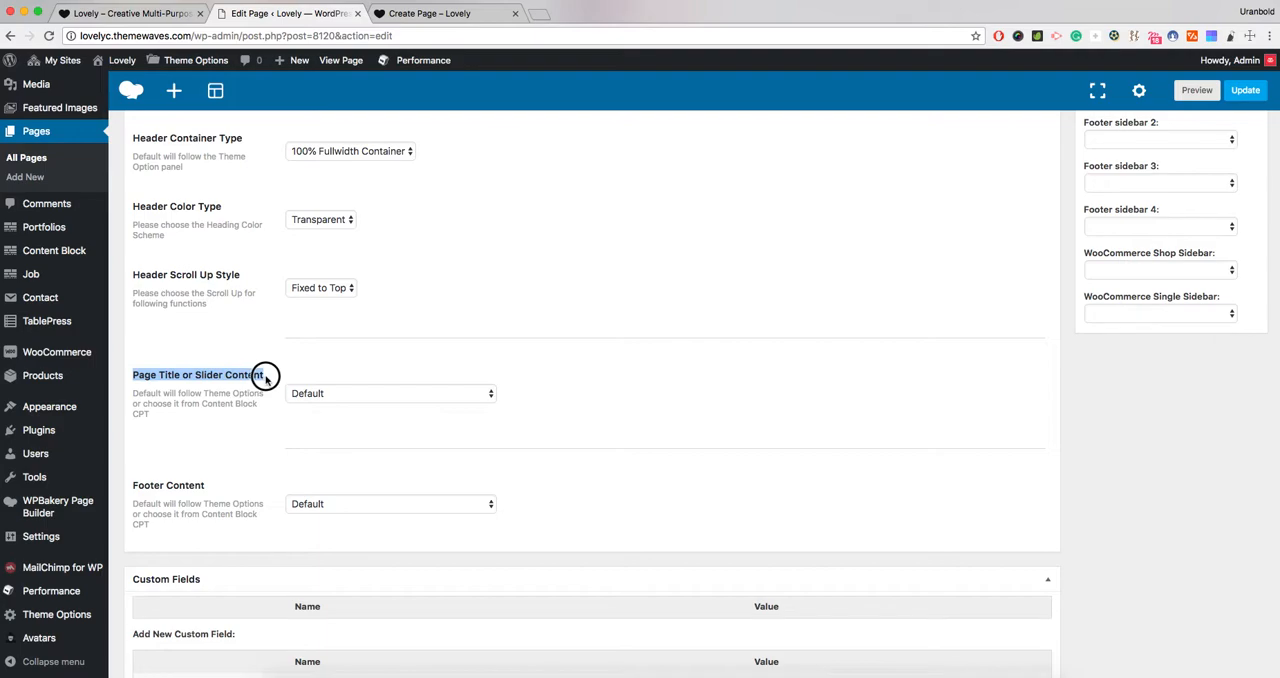
pyautogui.click(440, 15)
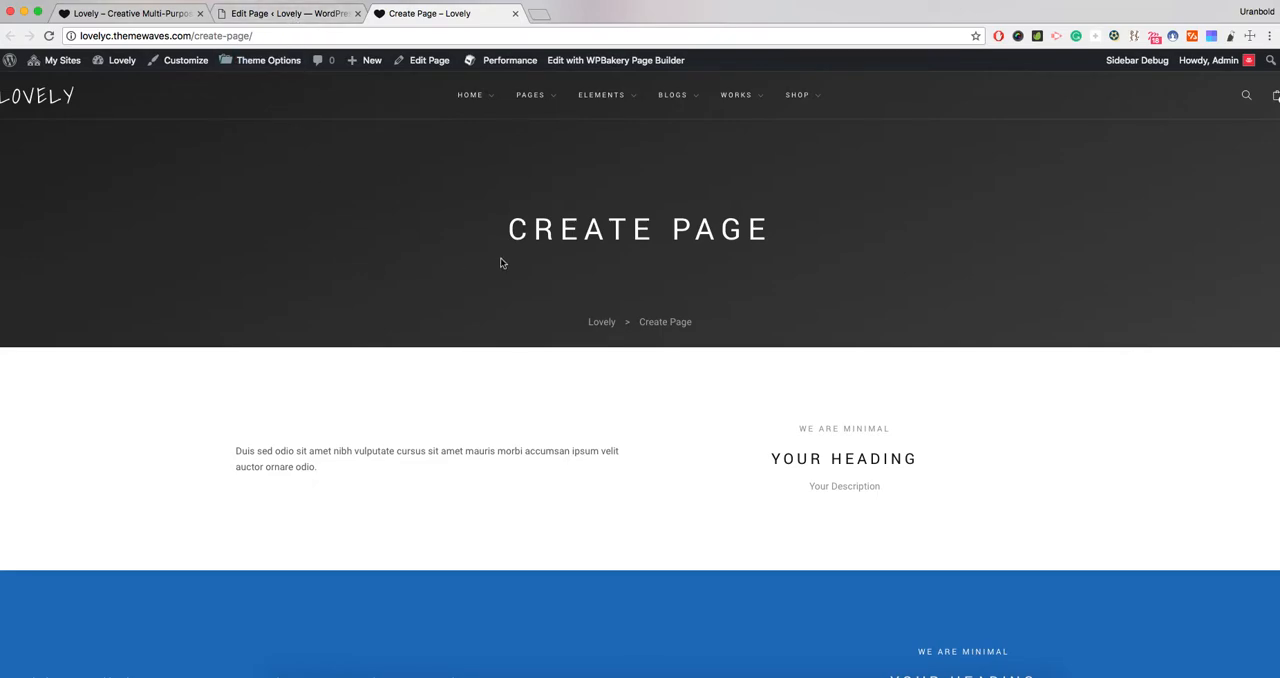
pyautogui.moveTo(473, 118)
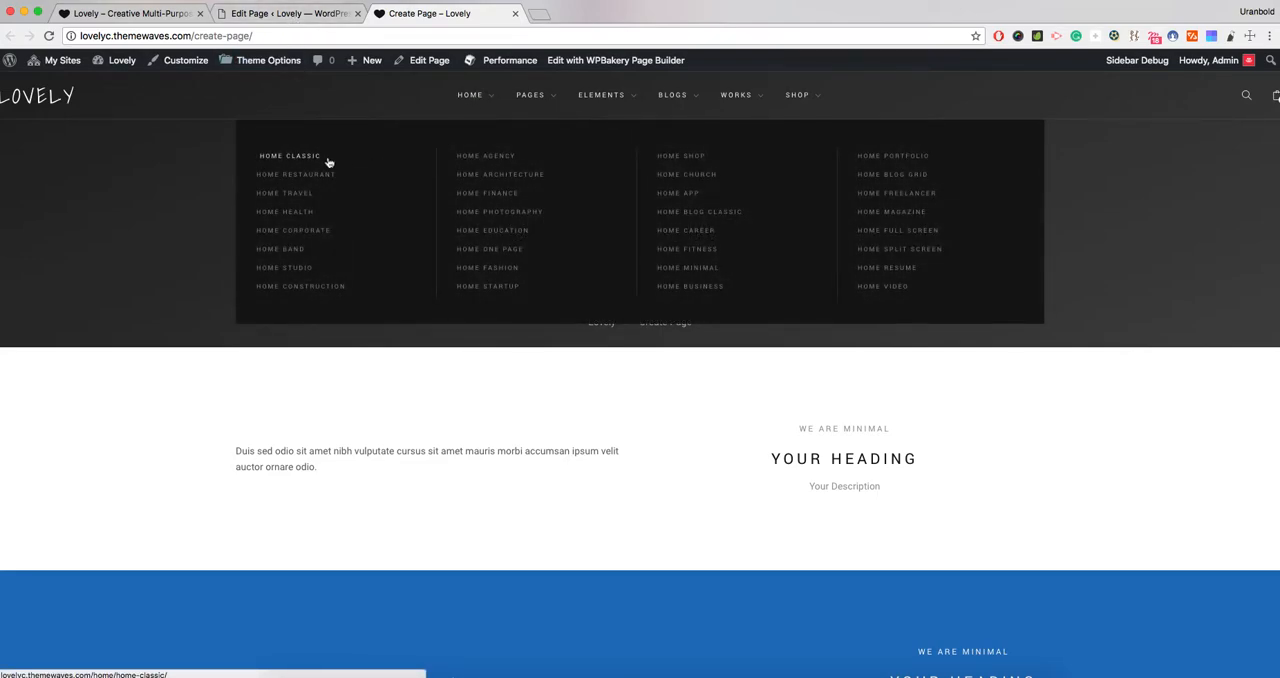
# - Back in the page editor, set Page Title or Slider Content to Slider - Home Fitness
pyautogui.click(294, 16)
pyautogui.scroll(-1, 360, 335)
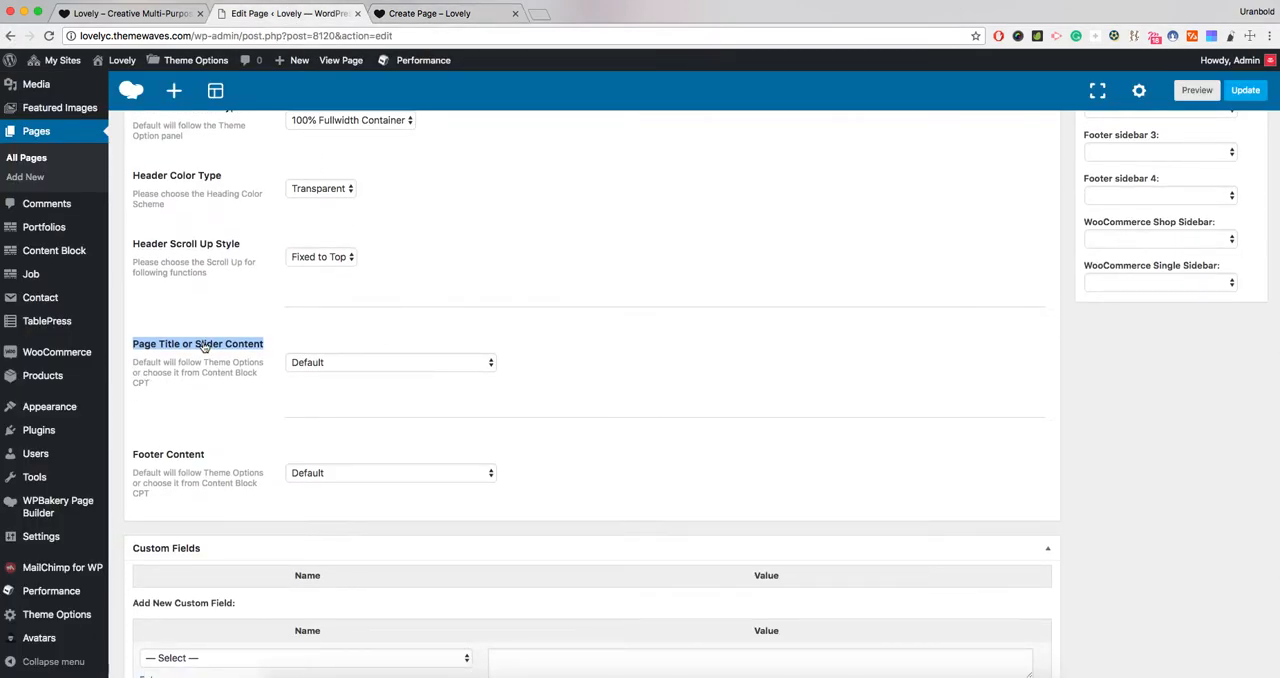
pyautogui.click(311, 362)
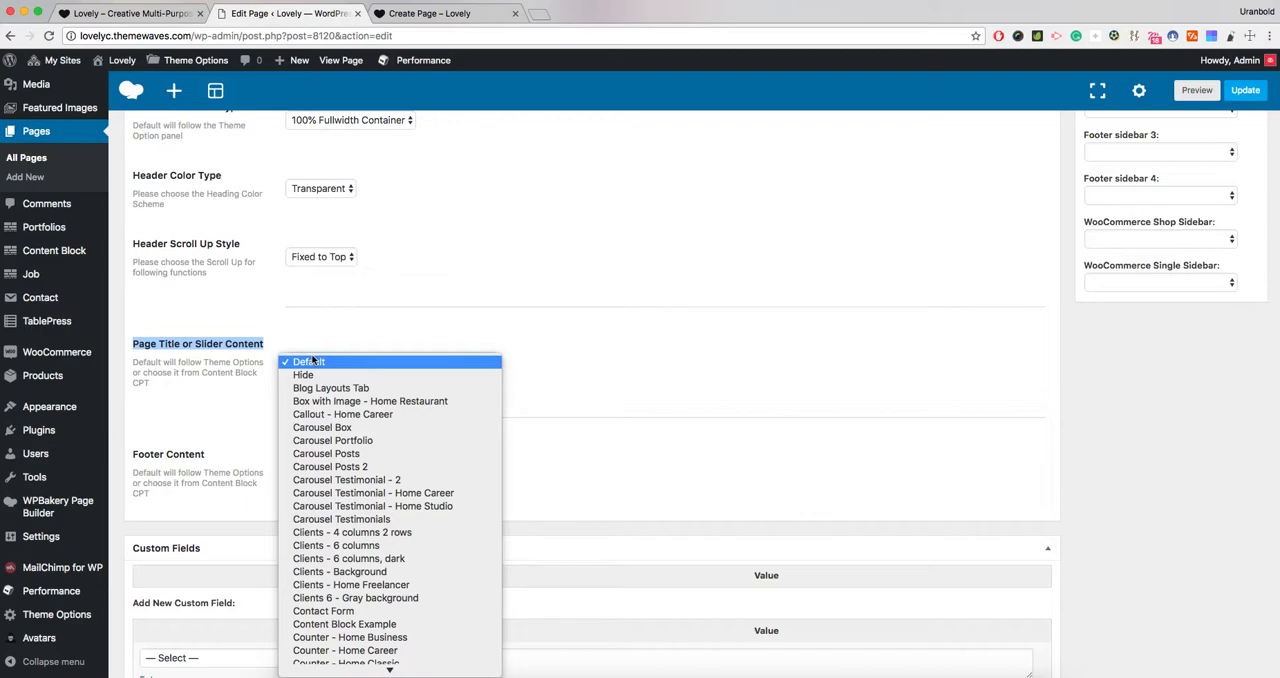
pyautogui.press('s')
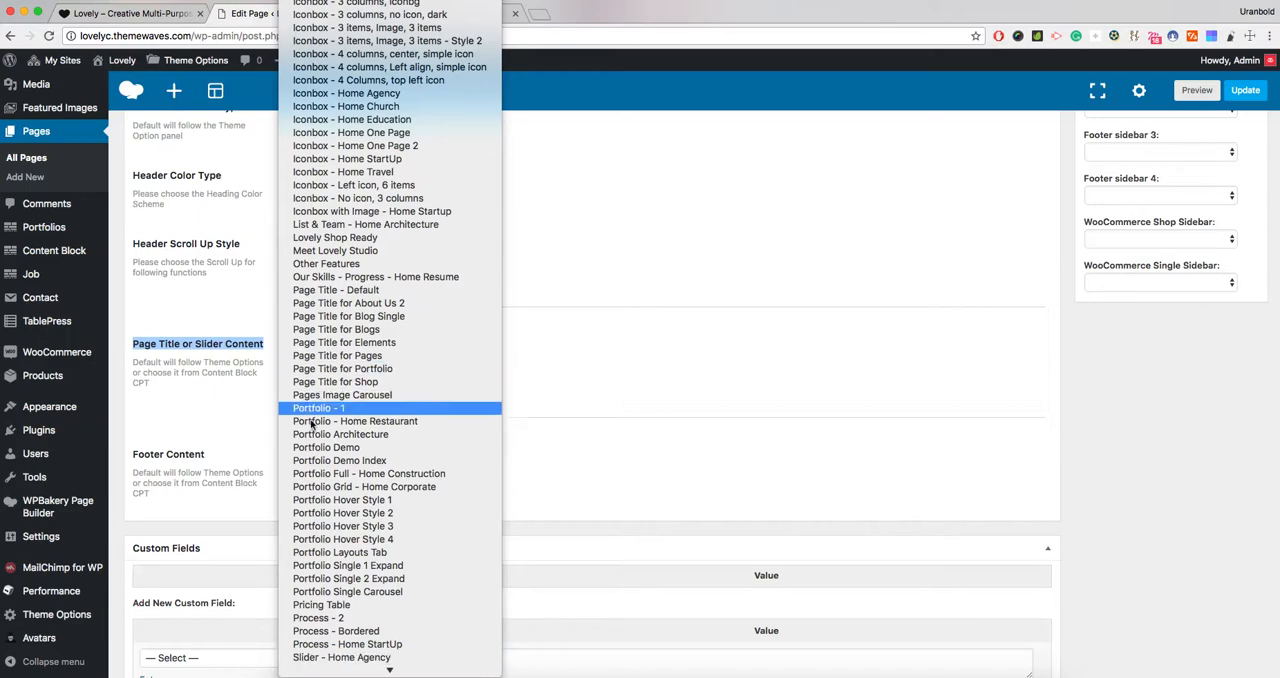
pyautogui.scroll(-5, 312, 440)
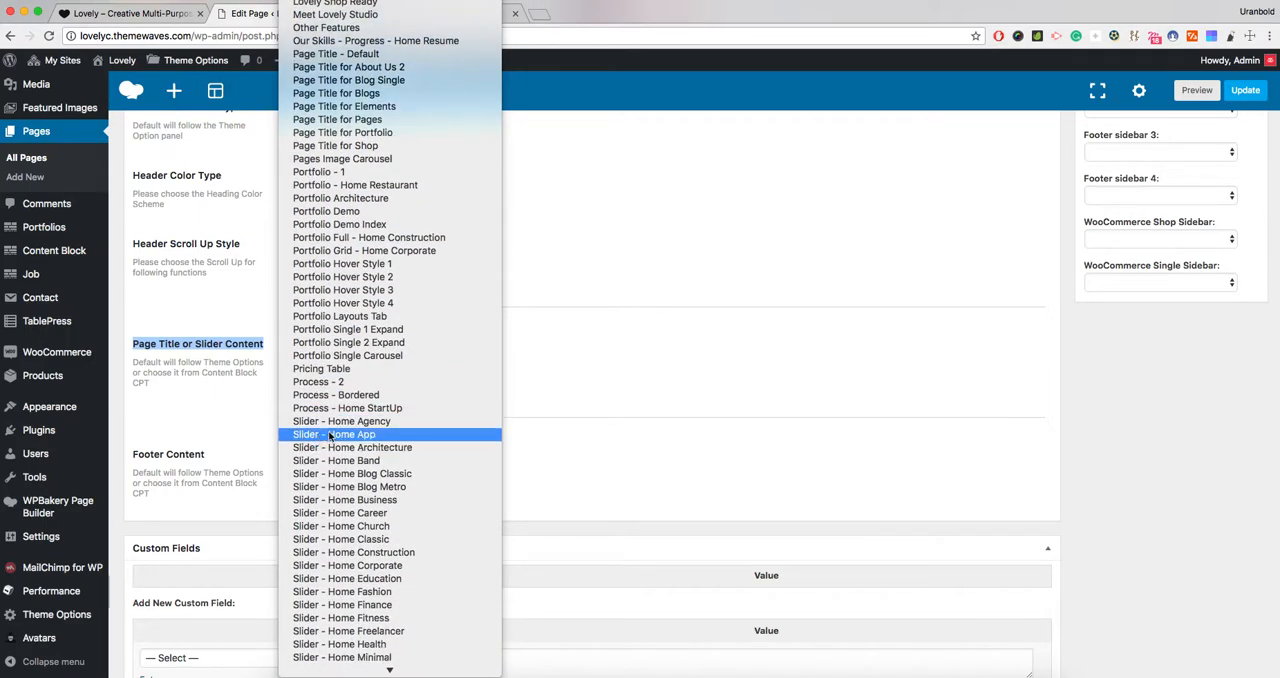
pyautogui.scroll(-1, 314, 430)
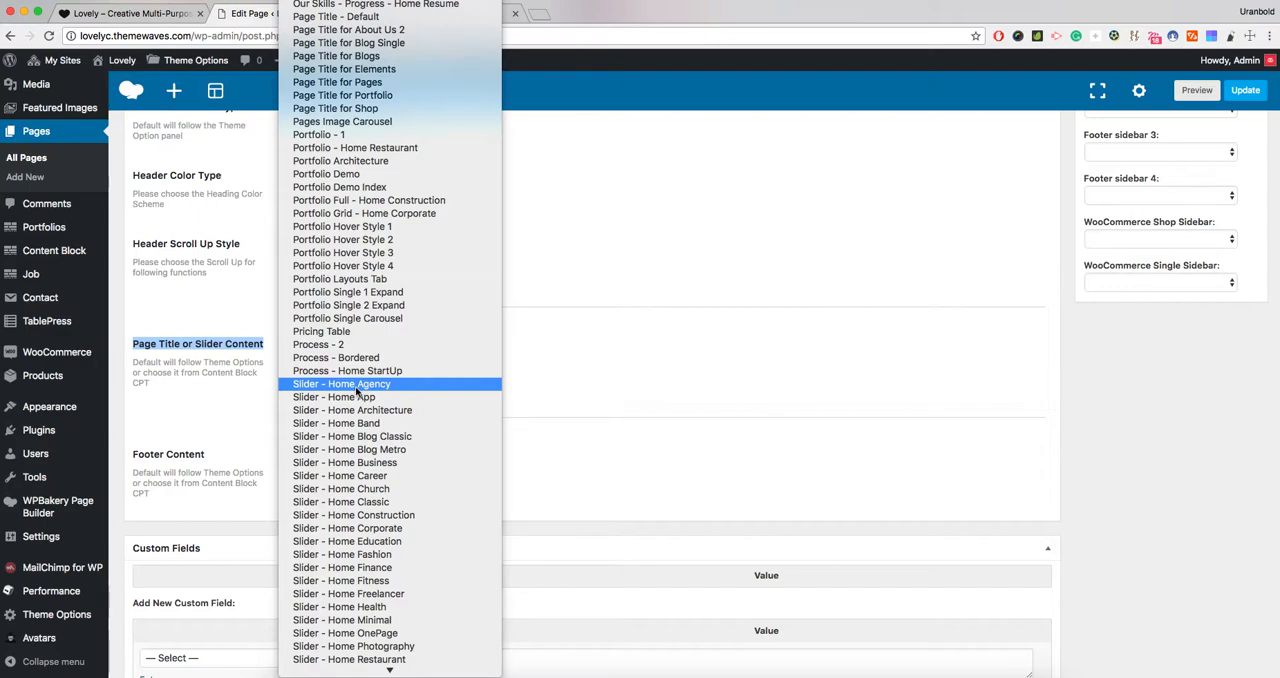
pyautogui.scroll(-2, 383, 494)
pyautogui.click(378, 508)
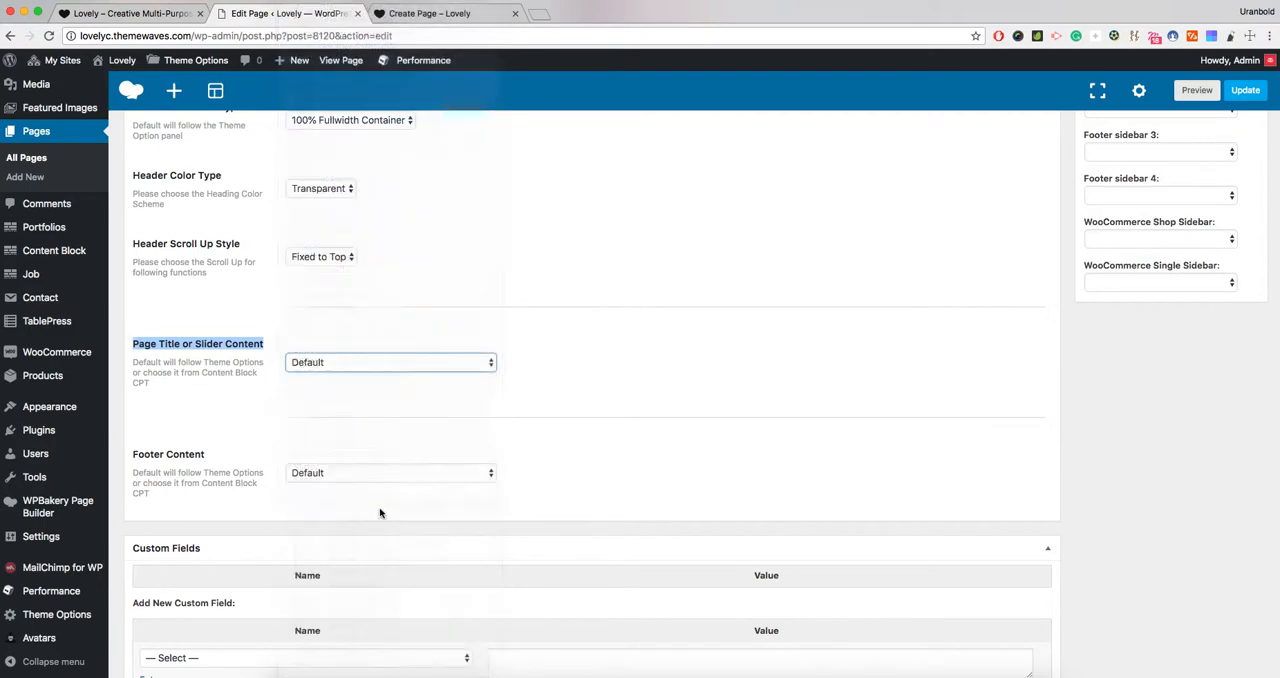
pyautogui.click(450, 398)
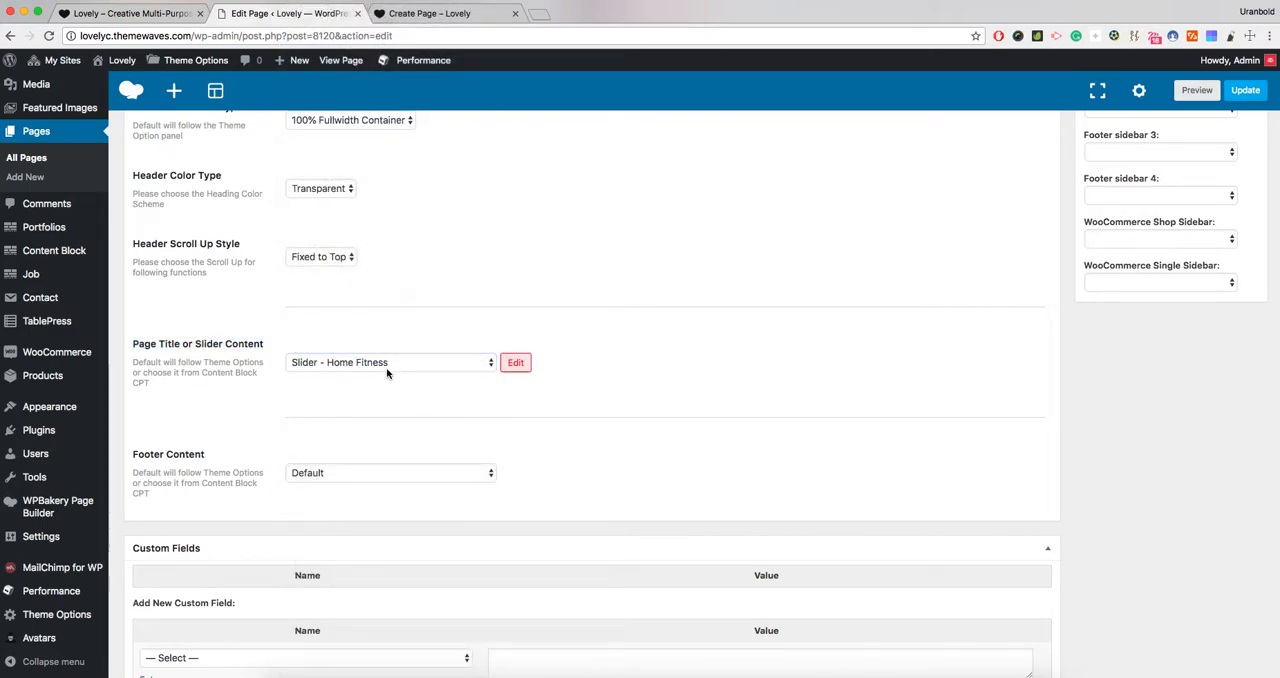
# - Open the selected Slider - Home Fitness content block for editing and look through its slides
pyautogui.click(514, 364)
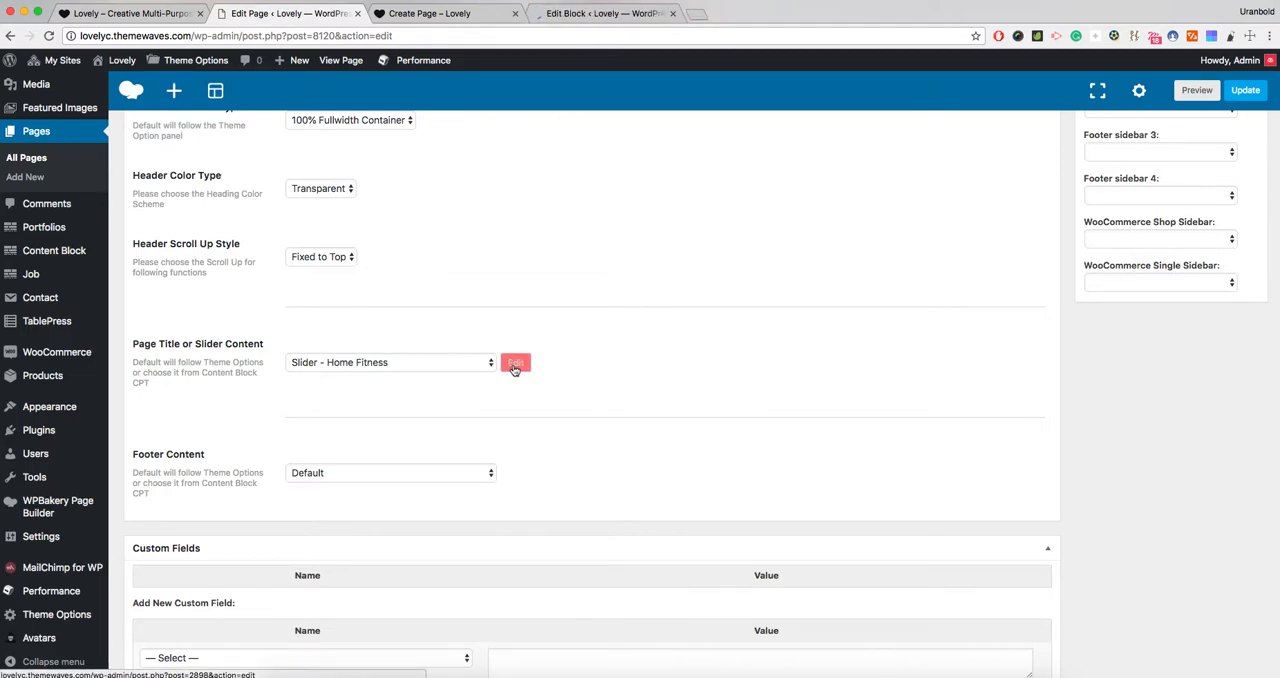
pyautogui.click(572, 16)
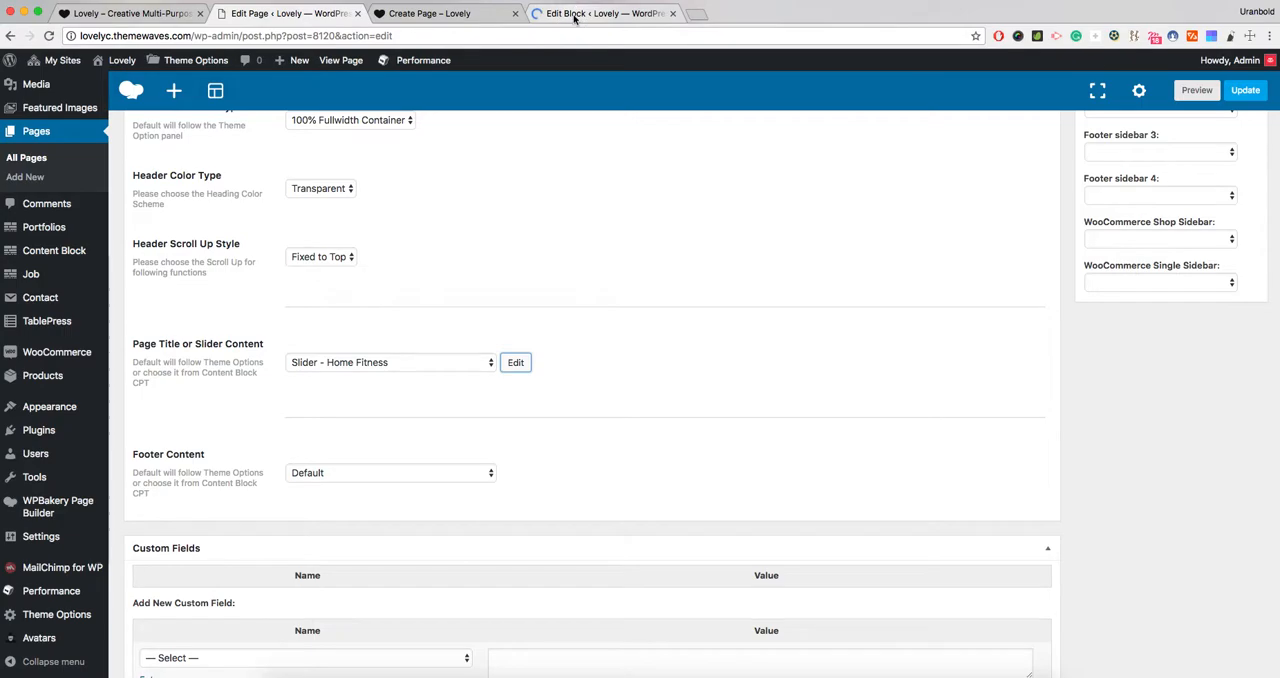
pyautogui.scroll(-2, 461, 191)
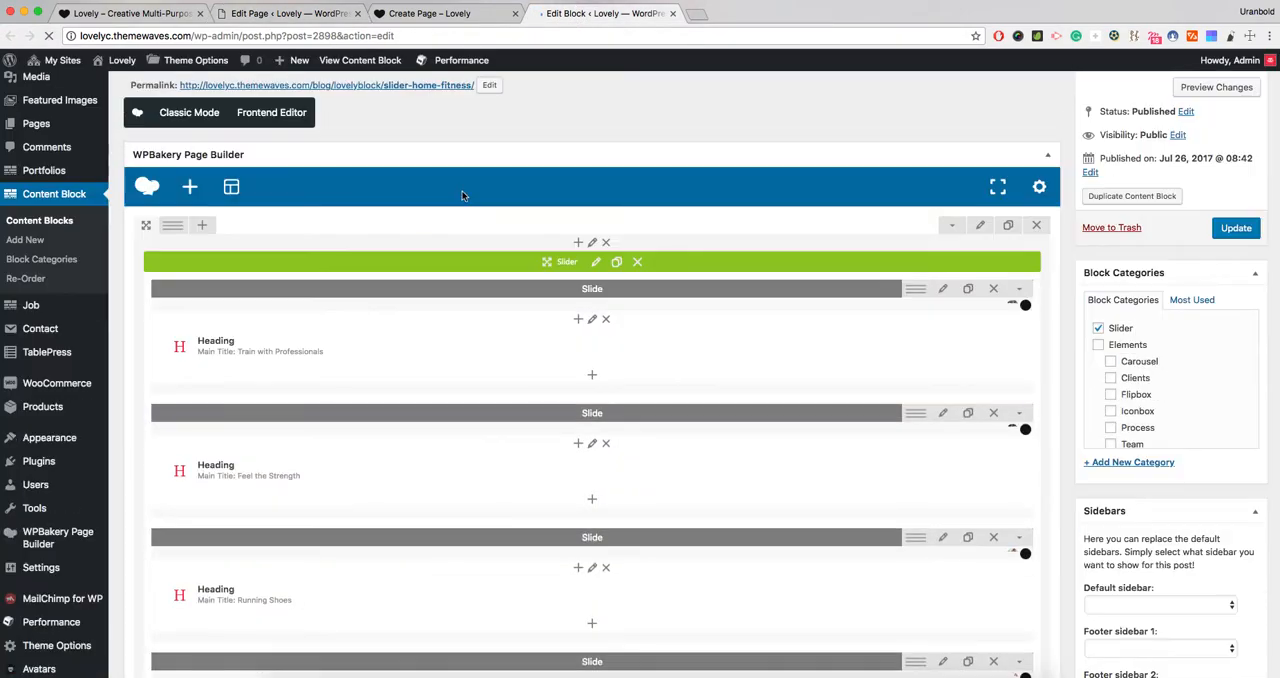
pyautogui.scroll(-3, 517, 317)
# - Open the content block's permalink and view the slider on its live page
pyautogui.scroll(4, 517, 317)
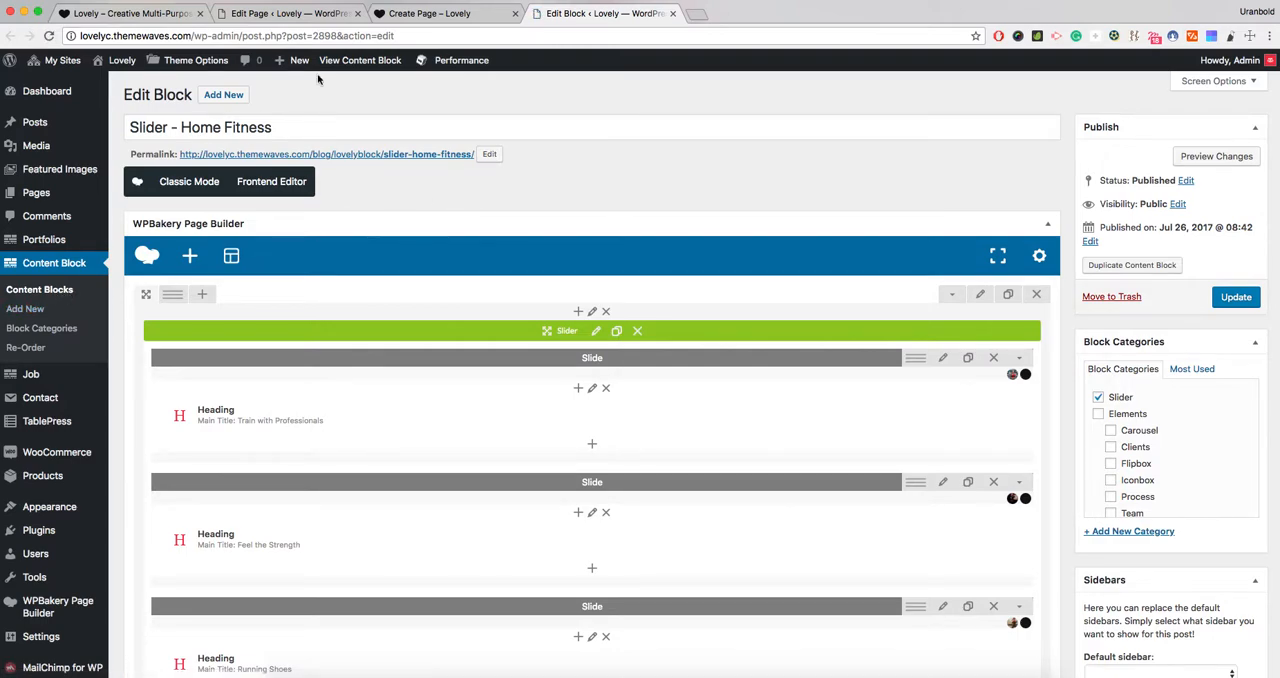
pyautogui.keyDown('super'); pyautogui.click(437, 156); pyautogui.keyUp('super')
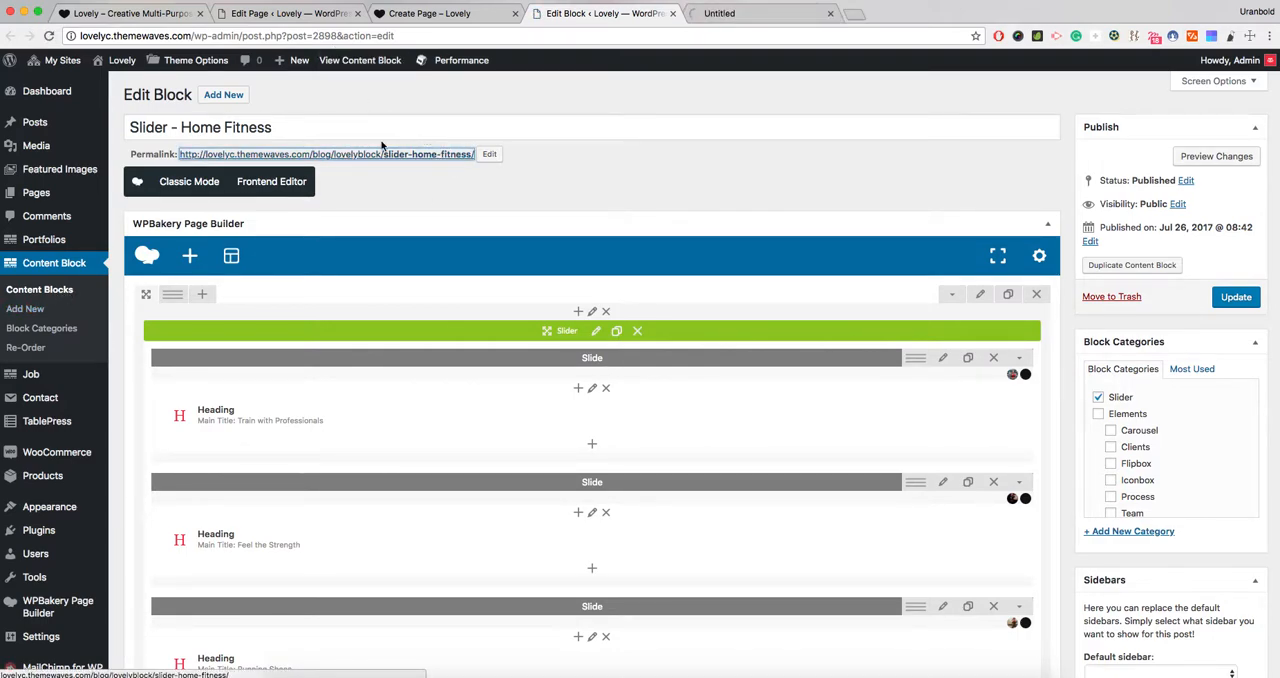
pyautogui.click(738, 17)
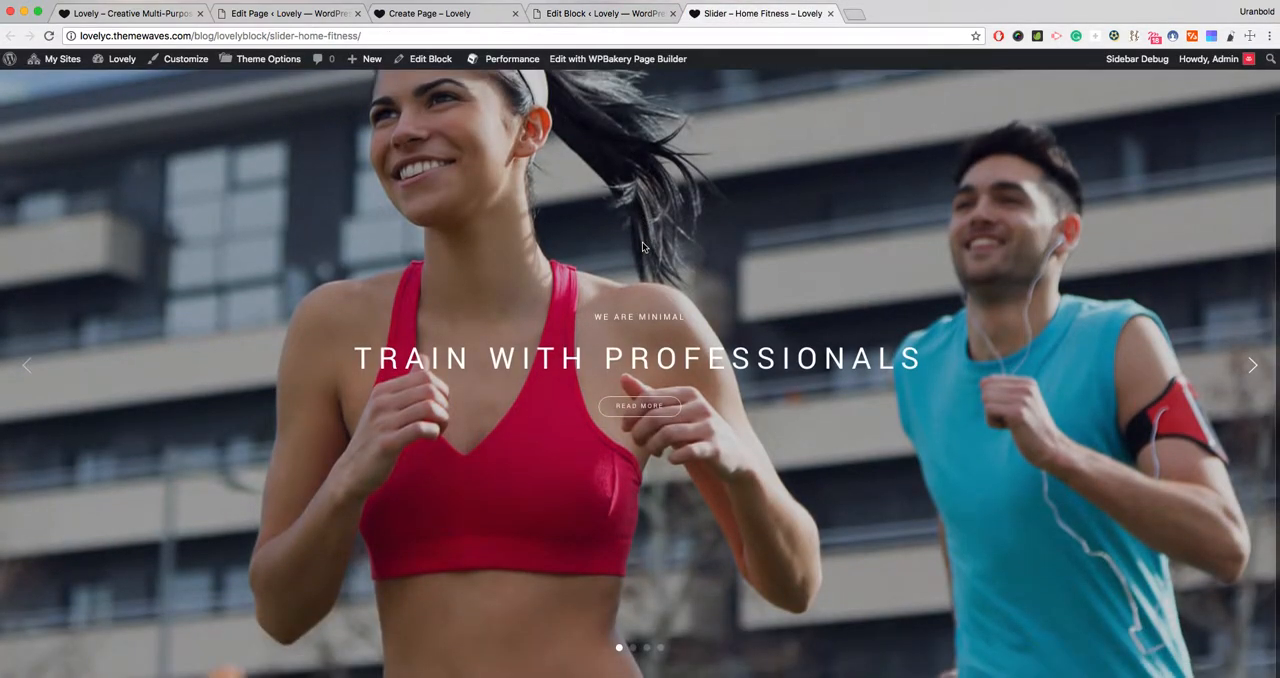
# - Close the slider's live page and its content block editor, and return to the page editor's settings
pyautogui.press('super+w')
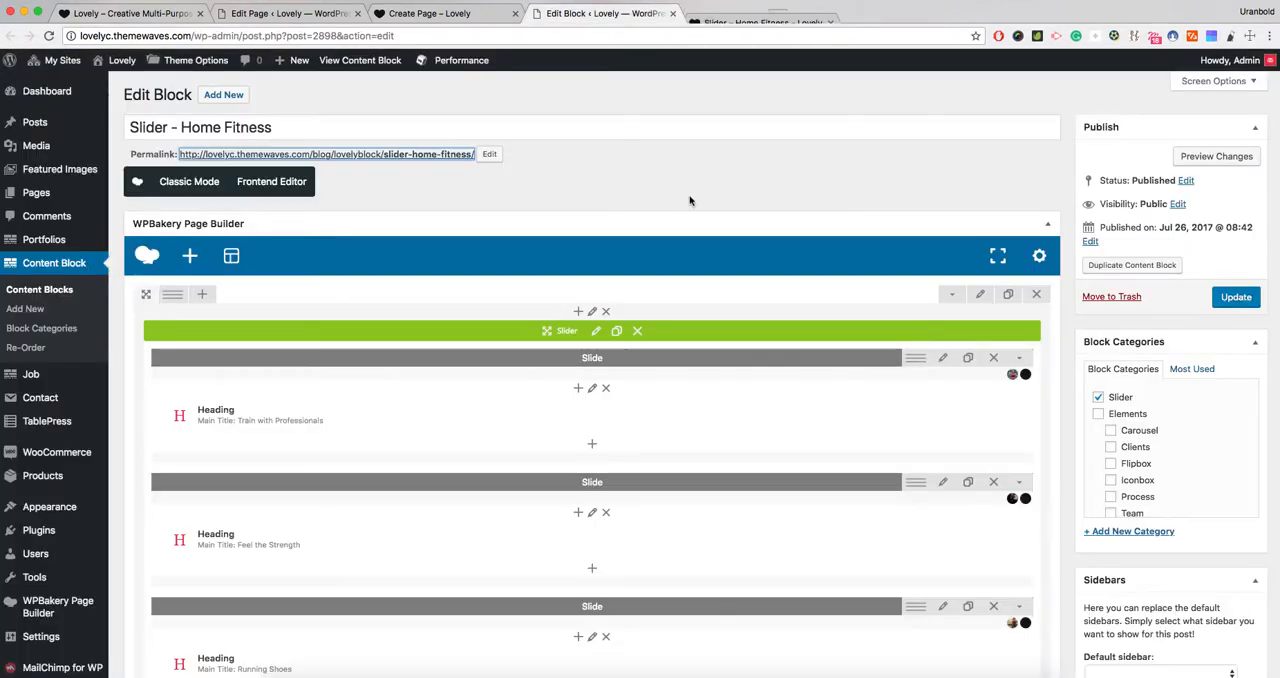
pyautogui.click(548, 112)
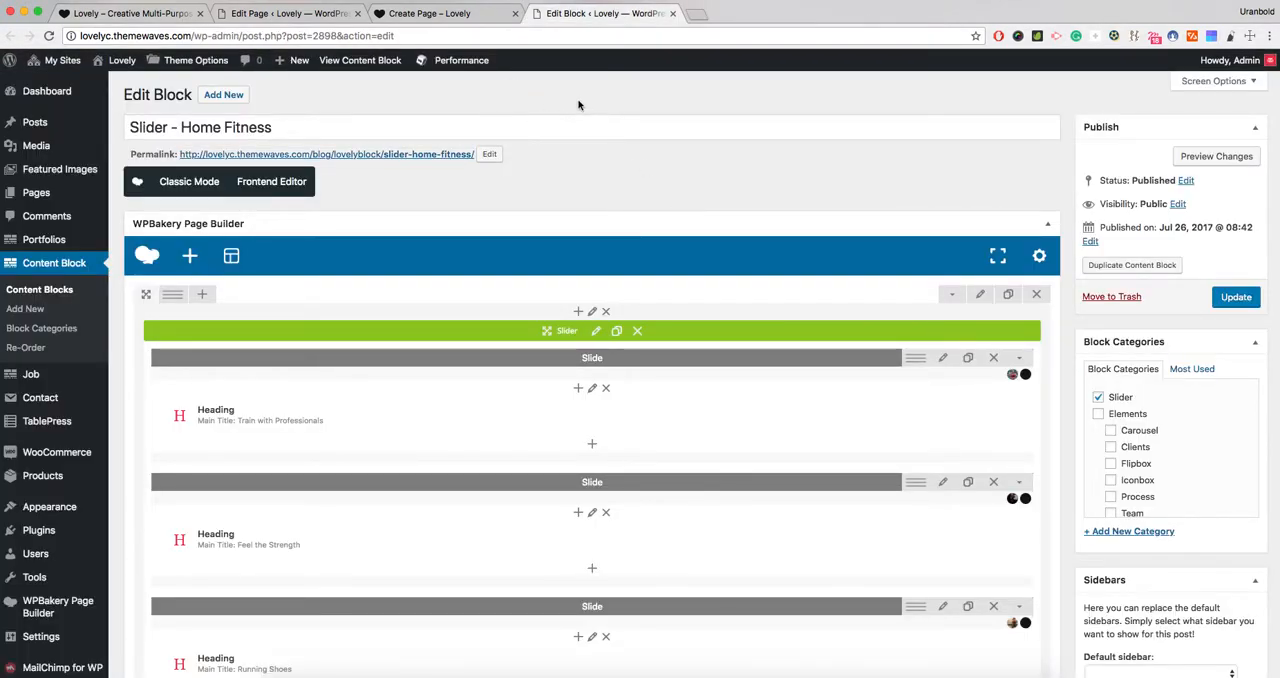
pyautogui.press('super+w')
pyautogui.click(302, 14)
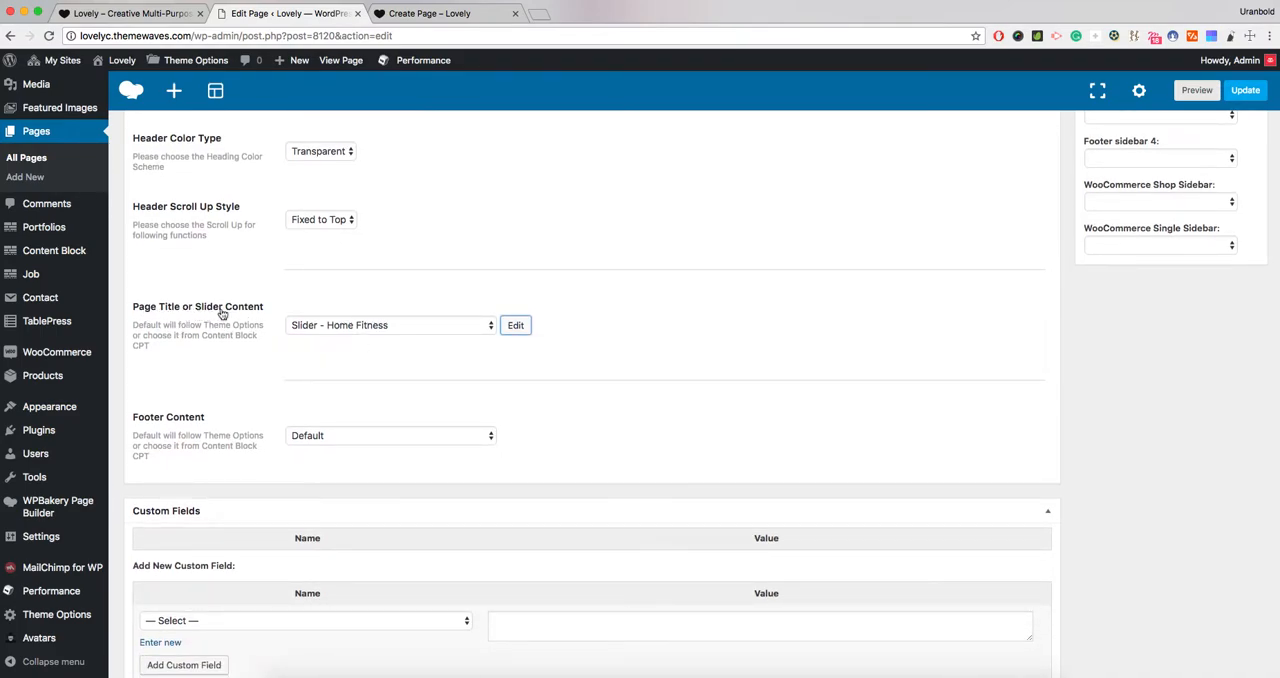
# - Set Footer Content to Footer - 4 column minimal and update the page
pyautogui.click(344, 381)
pyautogui.click(322, 440)
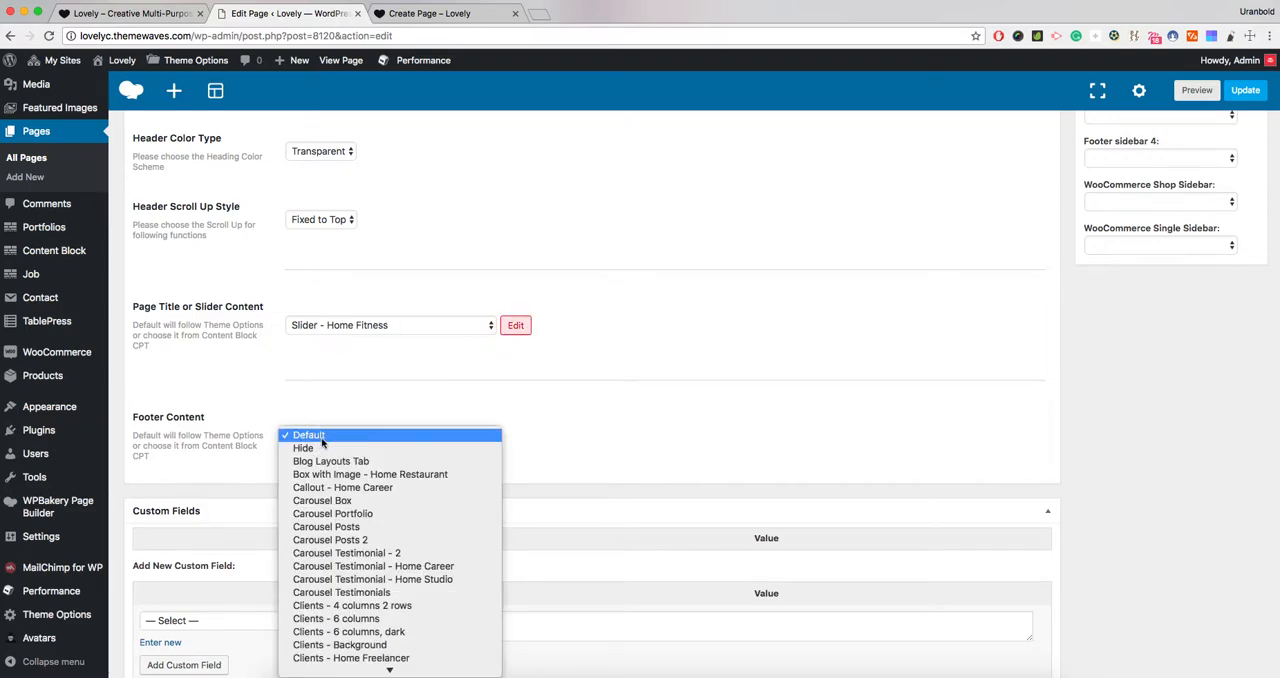
pyautogui.press('f')
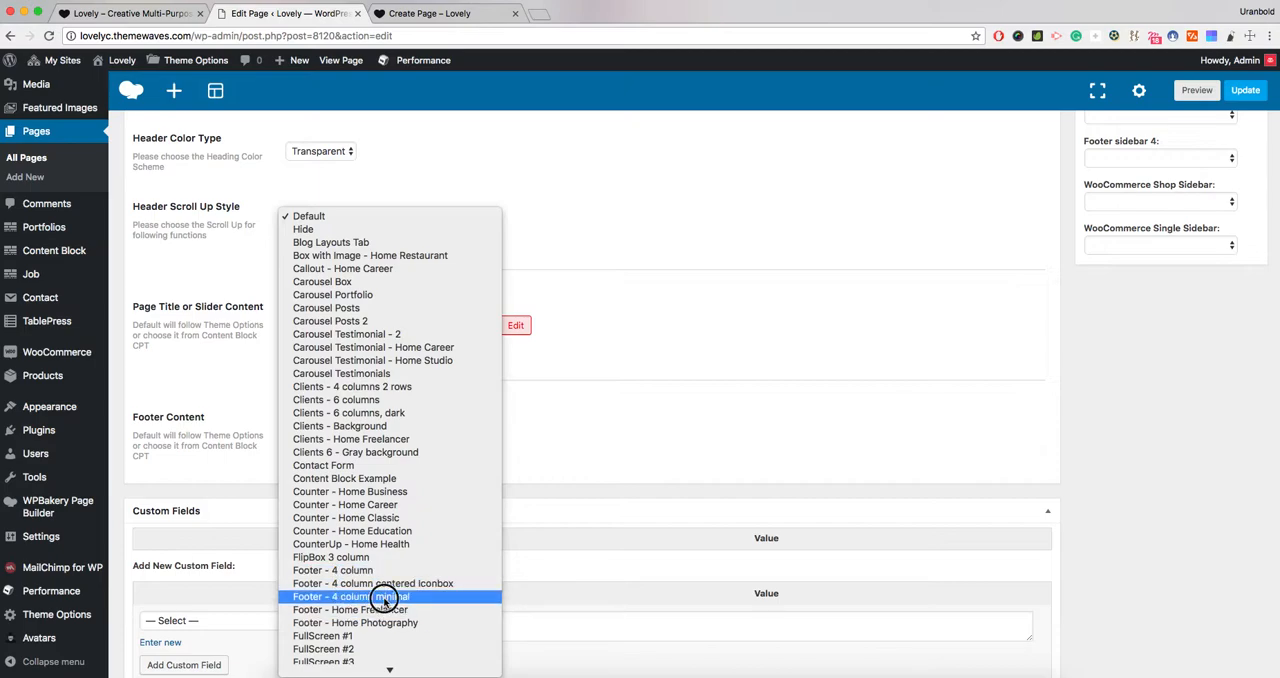
pyautogui.click(389, 597)
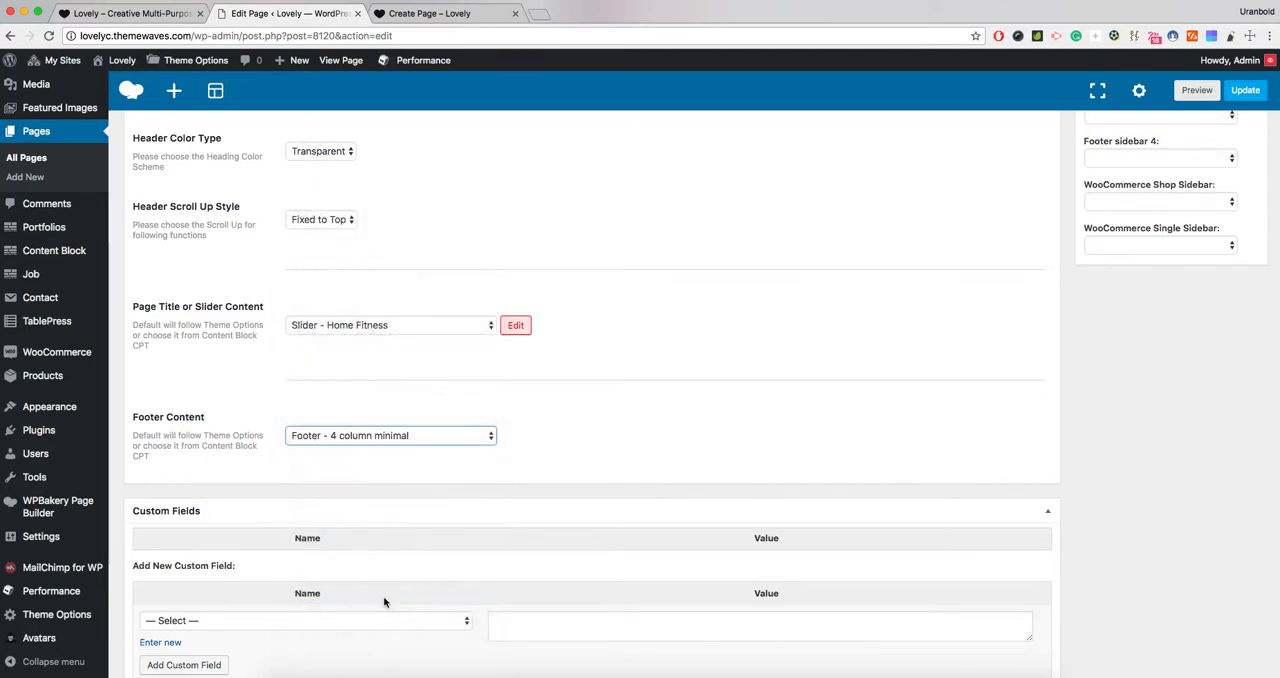
pyautogui.click(1245, 90)
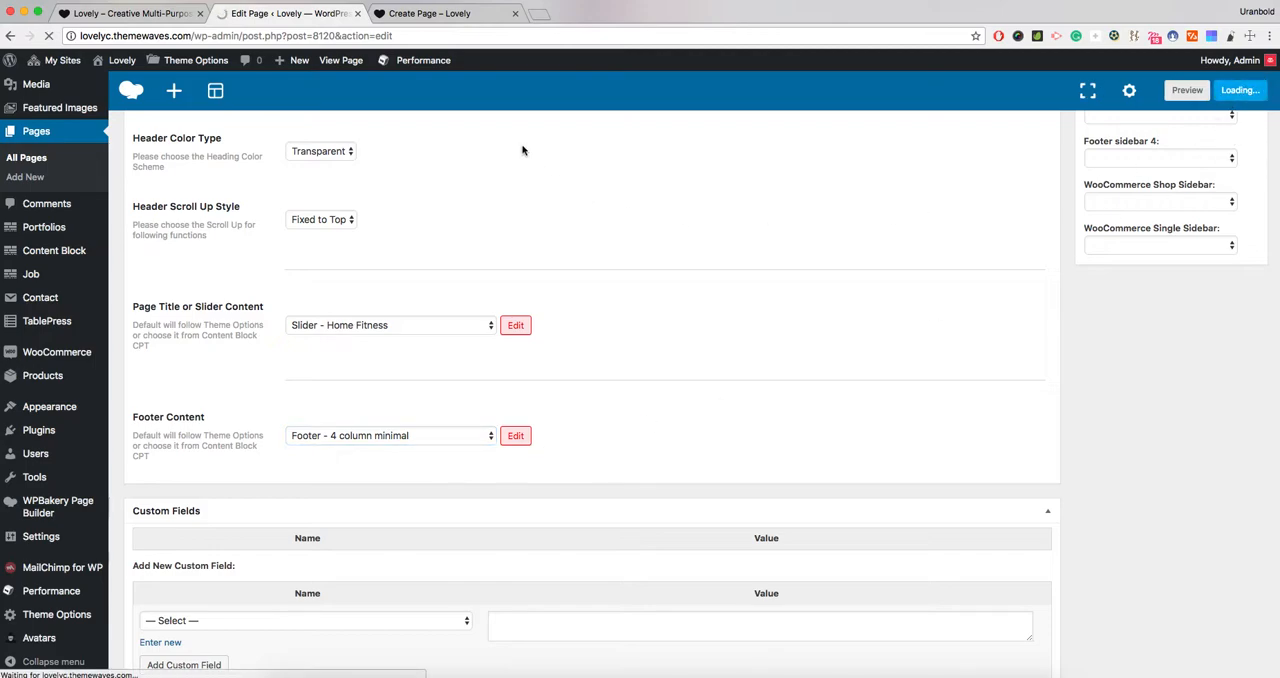
# - Reload the live Create Page, examine its title slider, header and footer, and return to the page editor
pyautogui.click(440, 14)
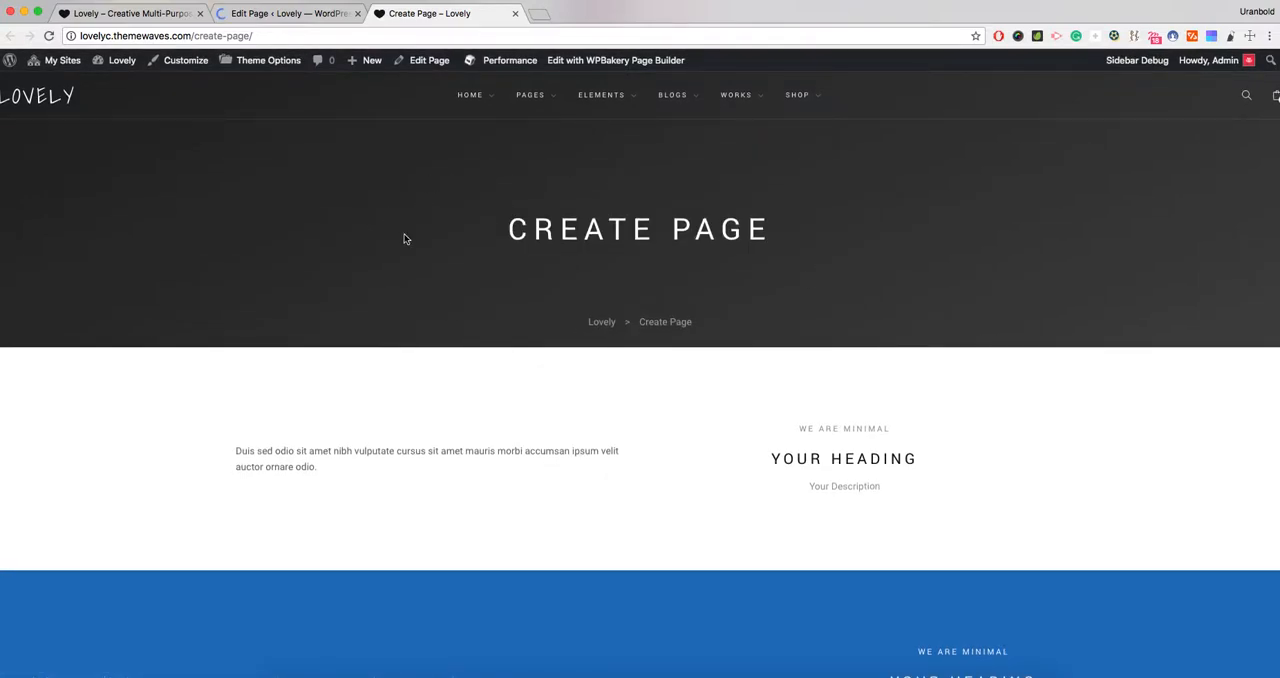
pyautogui.scroll(-5, 574, 246)
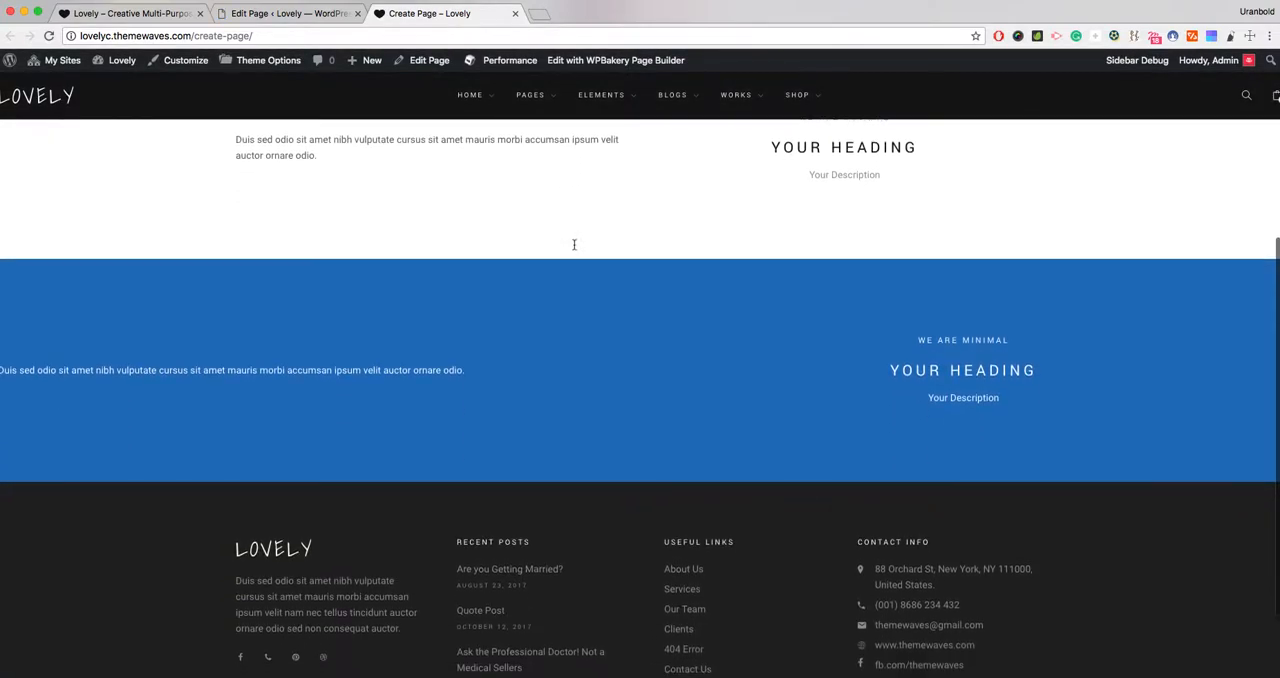
pyautogui.press('super+r')
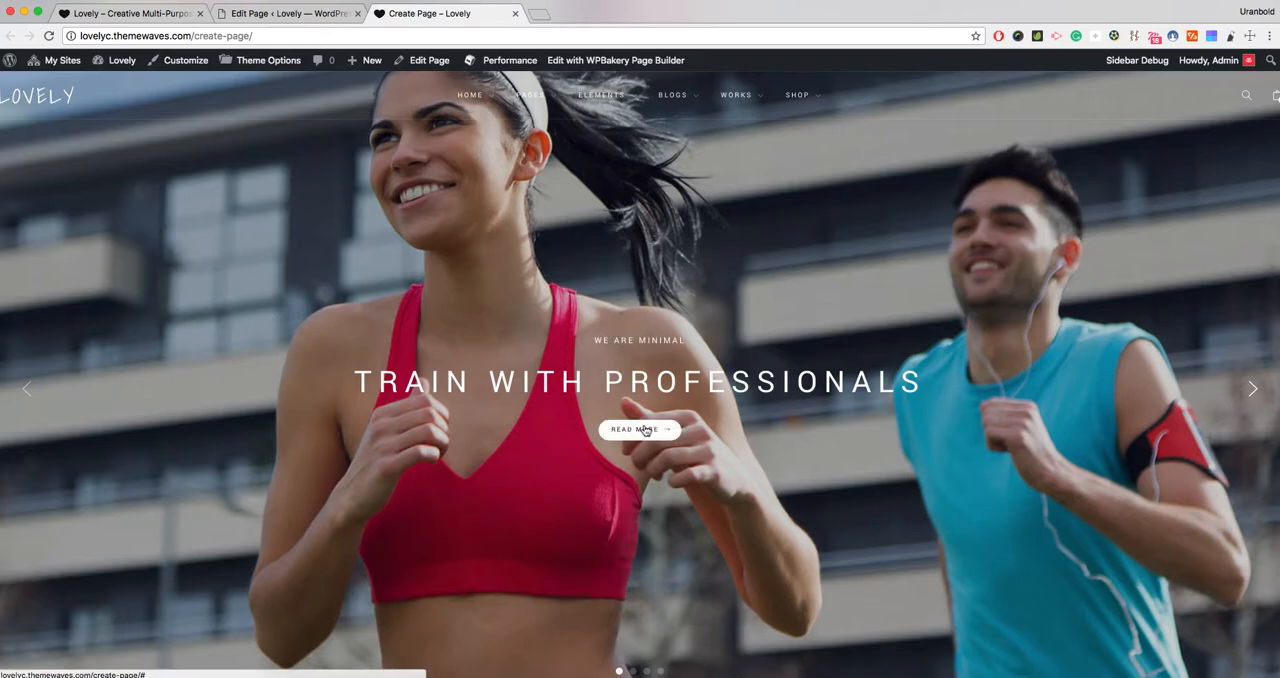
pyautogui.scroll(-3, 589, 350)
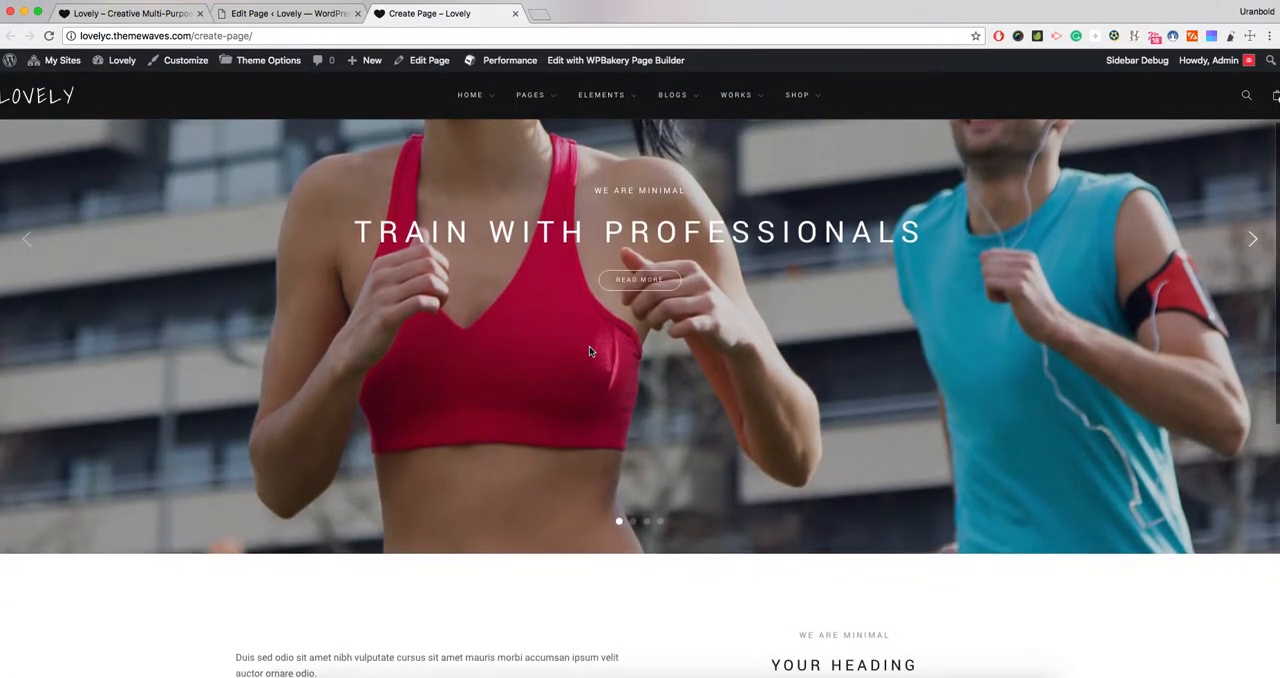
pyautogui.scroll(-1, 589, 346)
pyautogui.scroll(2, 589, 346)
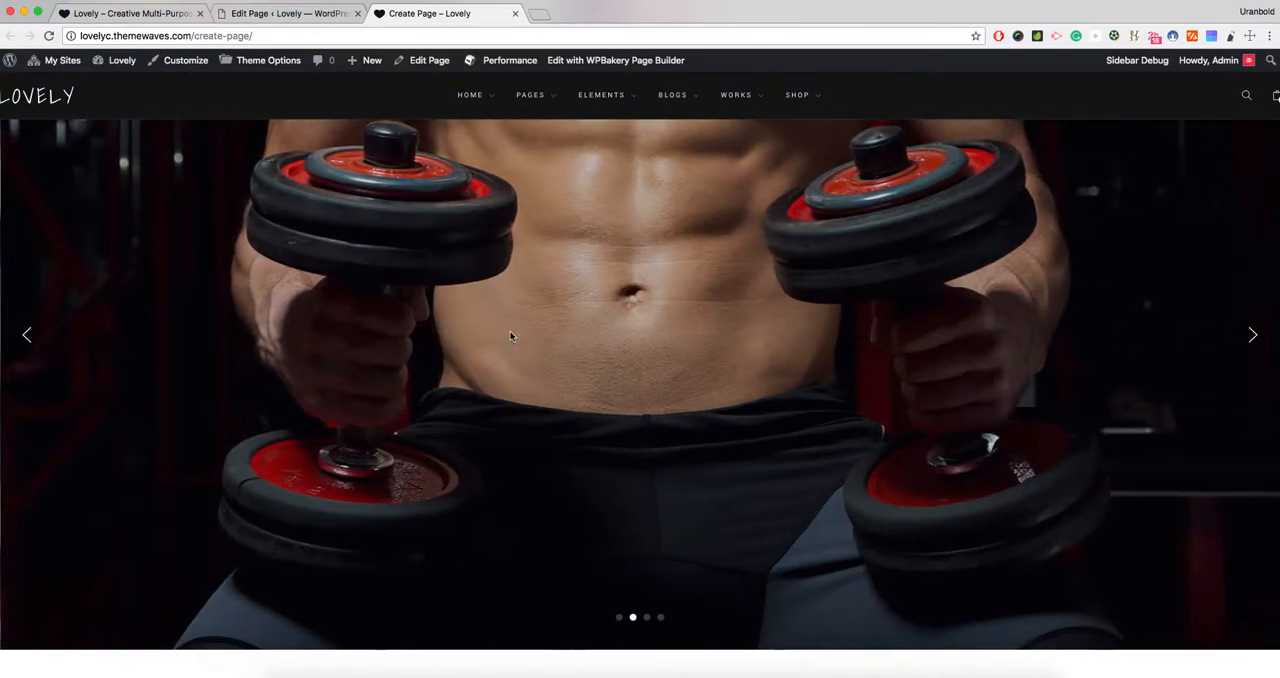
pyautogui.scroll(-3, 510, 335)
pyautogui.scroll(-9, 510, 336)
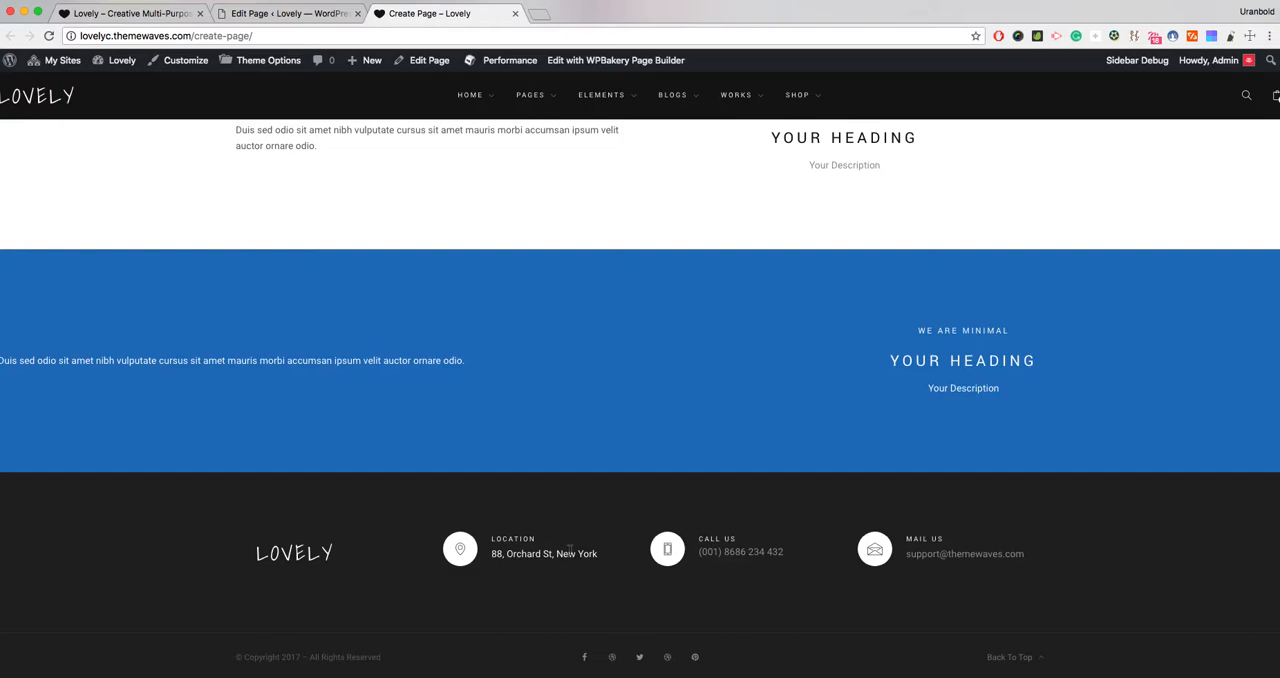
pyautogui.scroll(12, 570, 549)
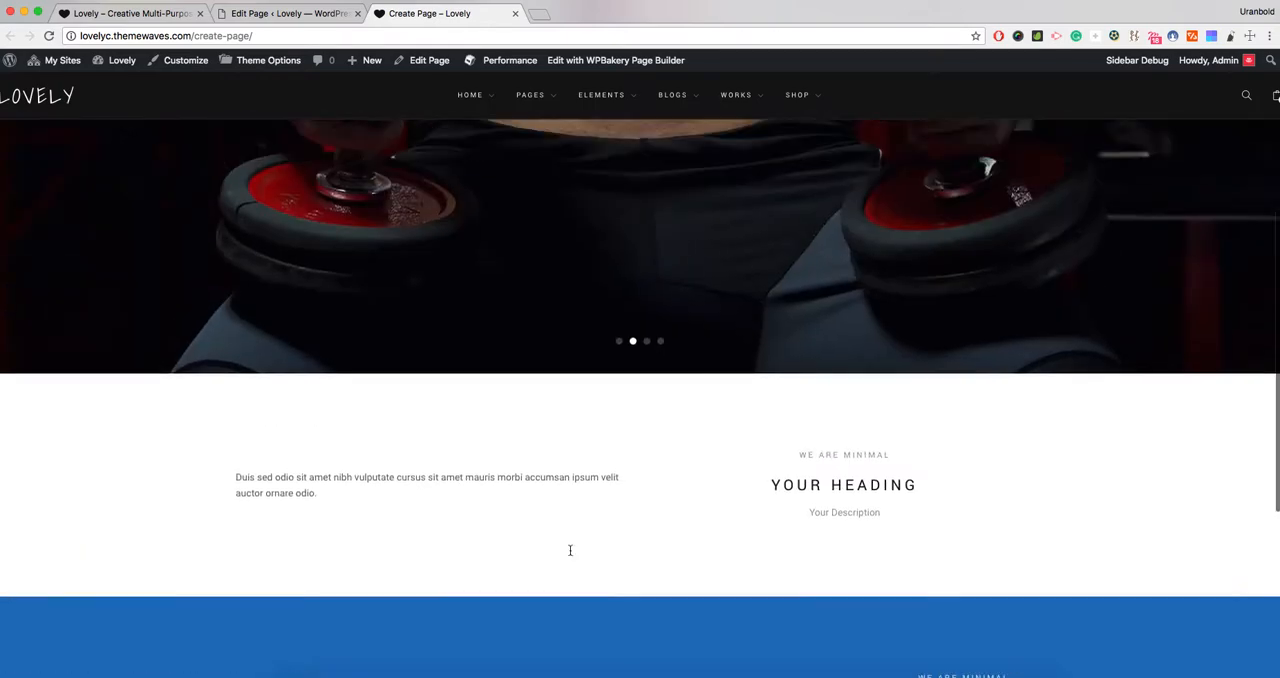
pyautogui.click(290, 13)
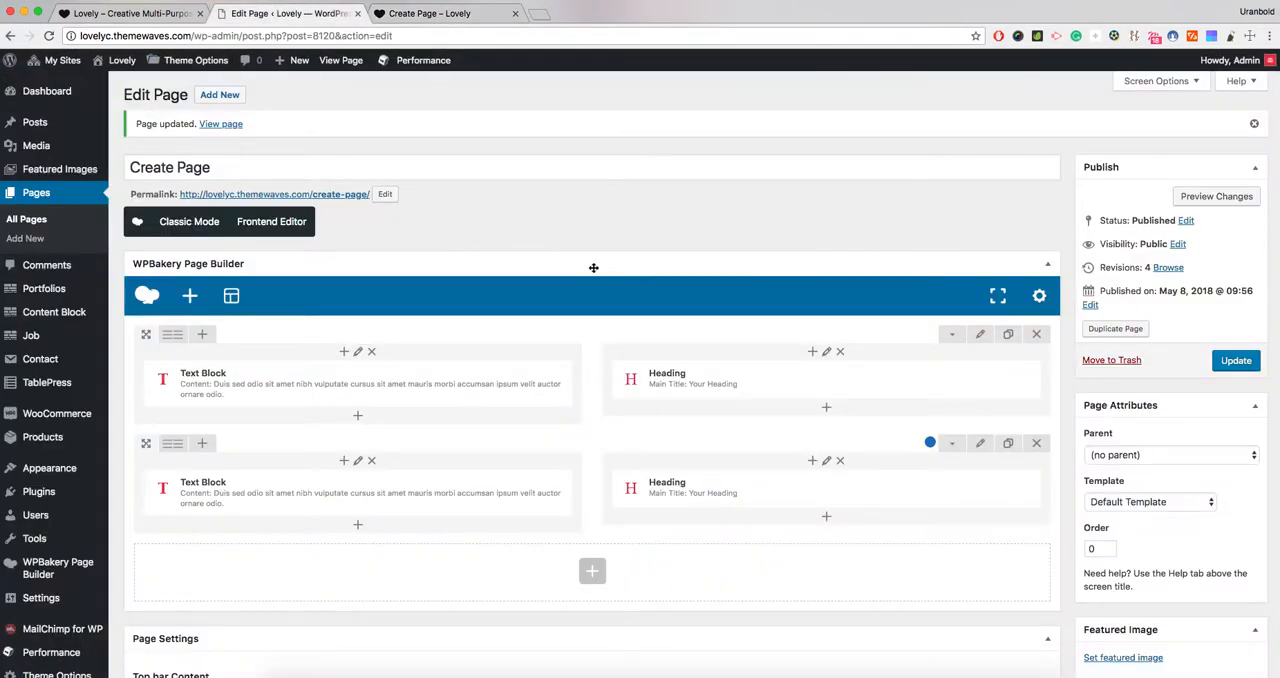